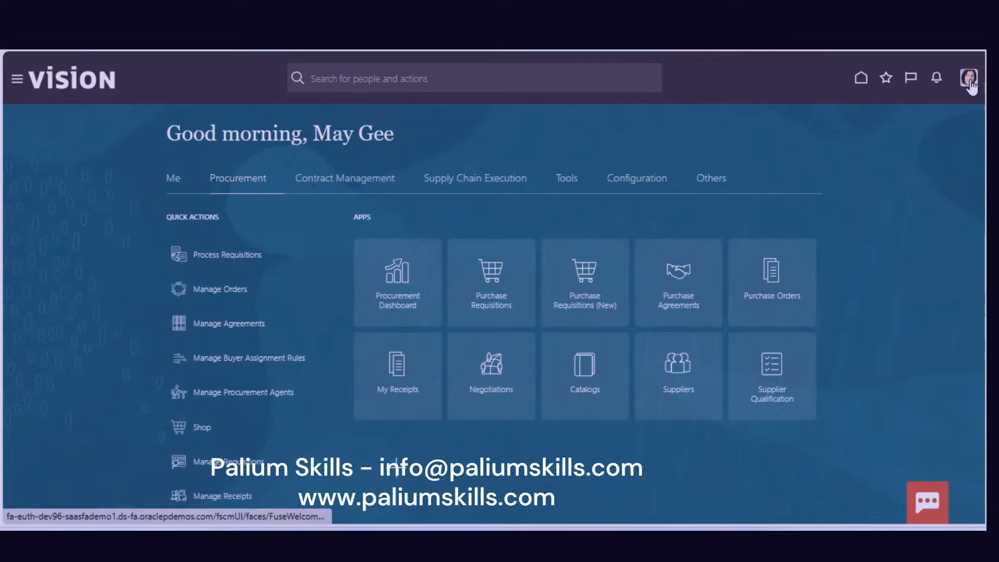
# Sign out, confirm, and sign back in with the other saved login from the User ID list.
pyautogui.click(970, 82)
pyautogui.click(949, 105)
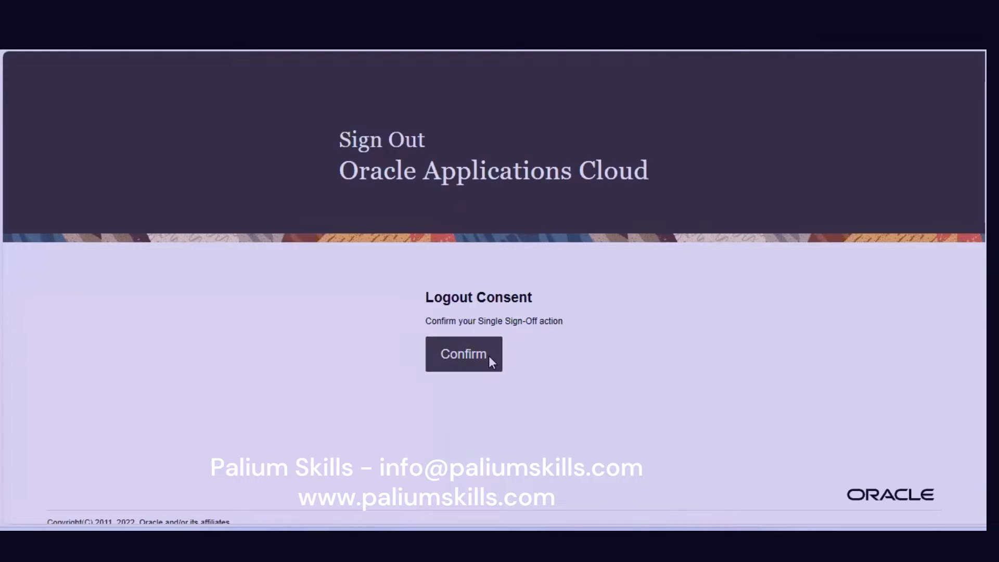
pyautogui.click(488, 355)
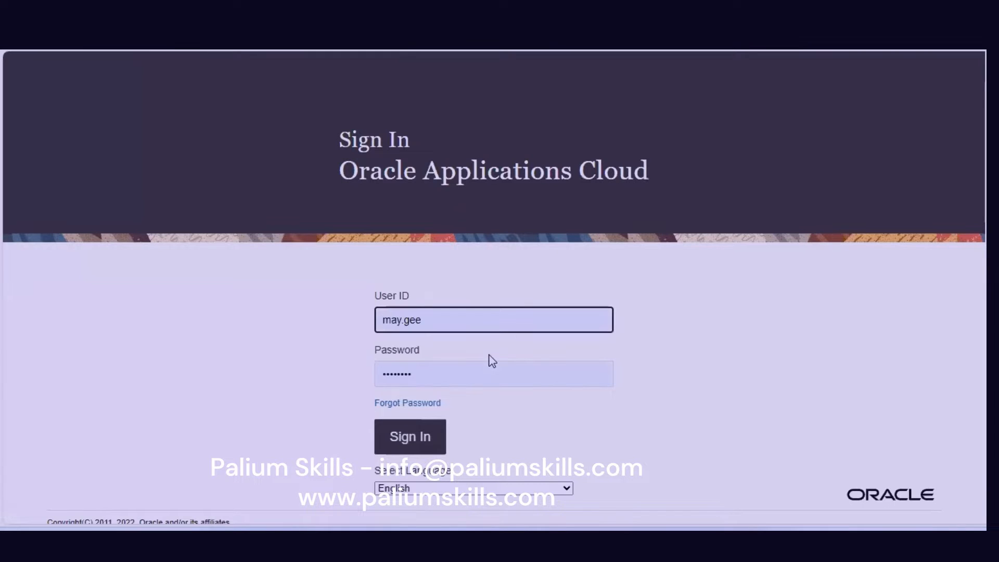
pyautogui.click(483, 323)
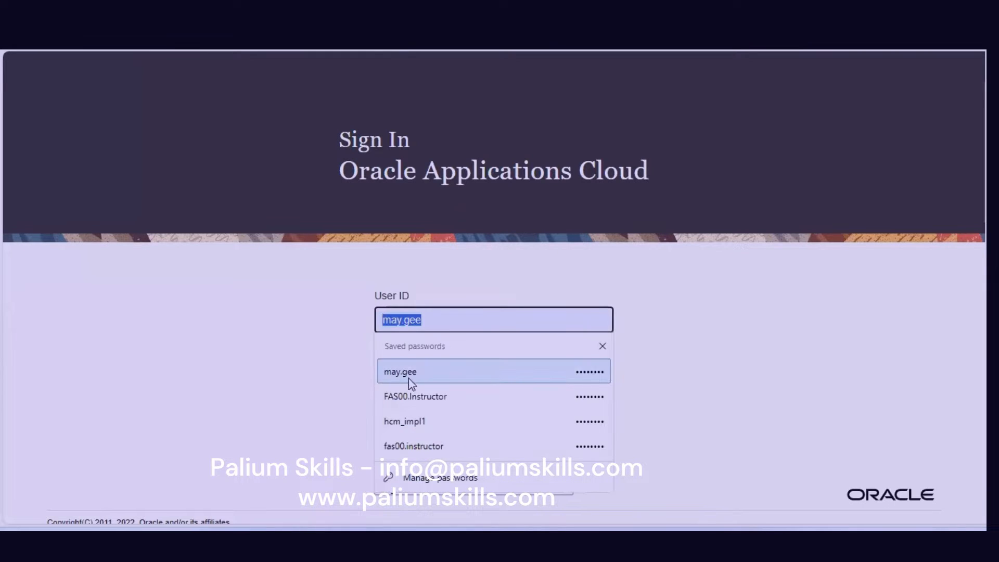
pyautogui.click(416, 393)
pyautogui.click(414, 439)
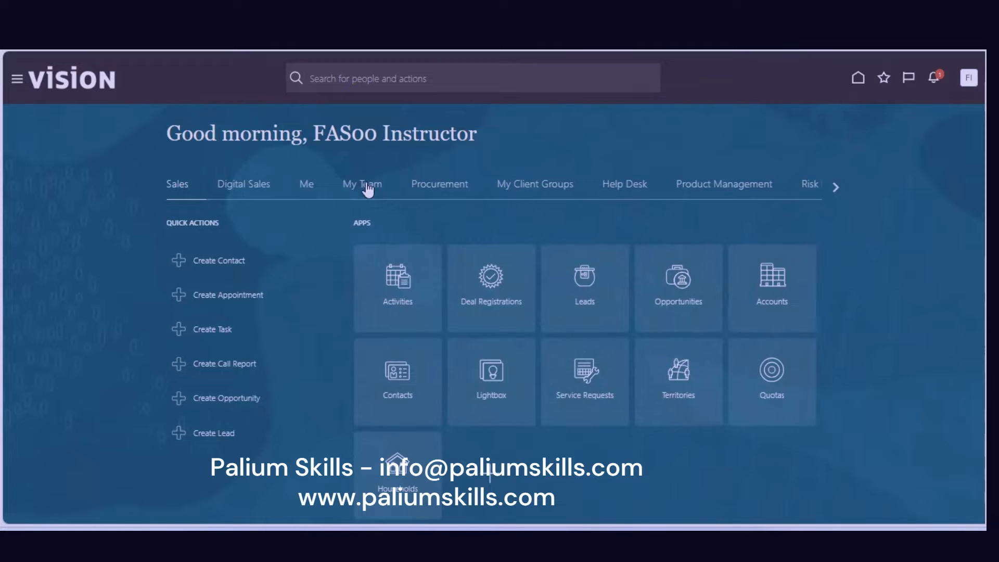
# Browse the home page tabs along to Payables and open the Payables Dashboard.
pyautogui.click(367, 189)
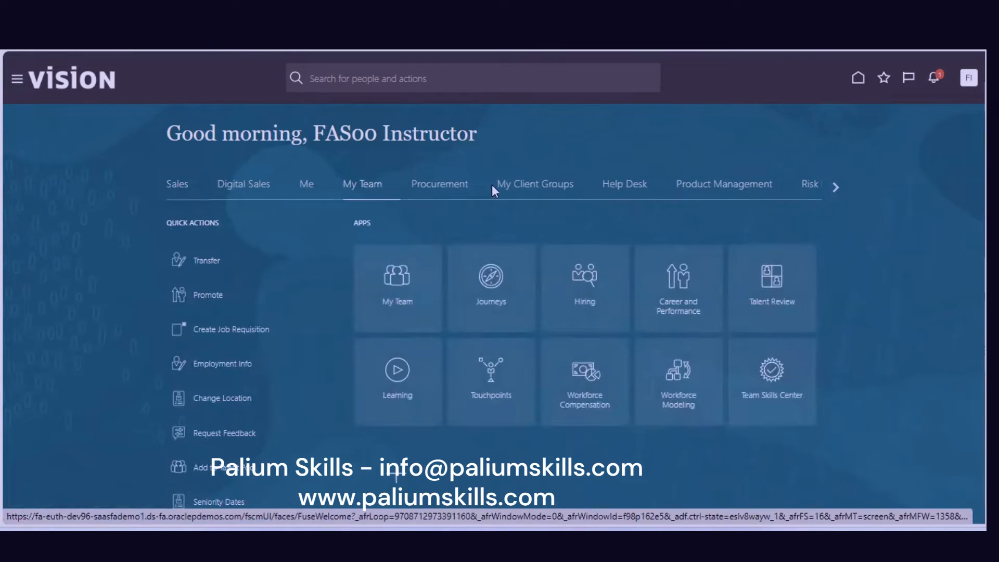
pyautogui.click(549, 194)
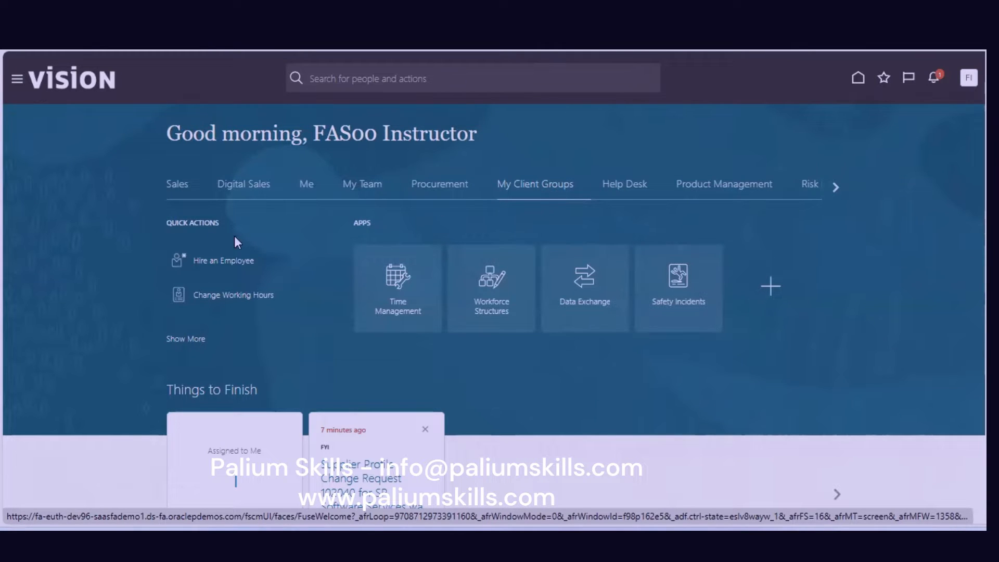
pyautogui.click(838, 187)
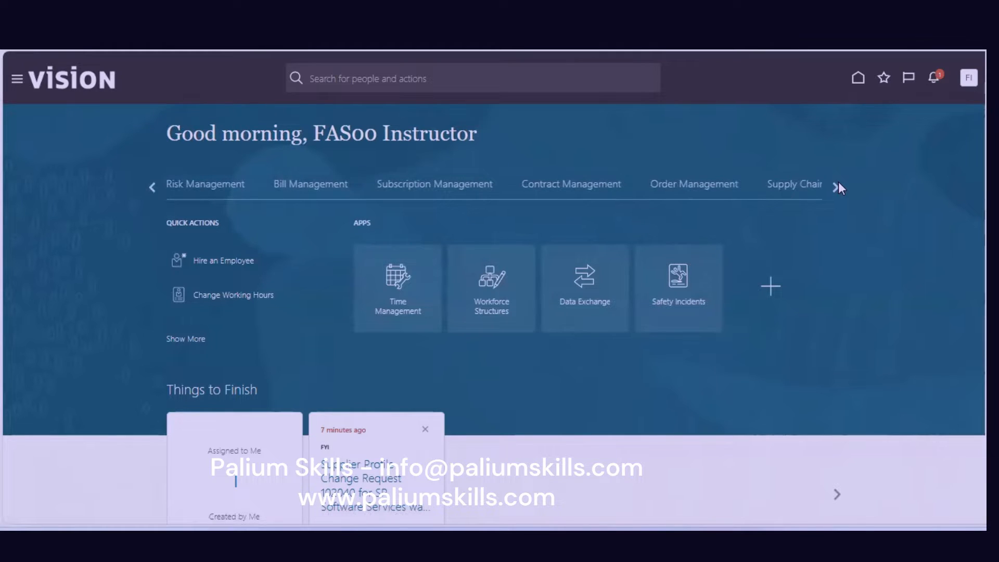
pyautogui.click(838, 184)
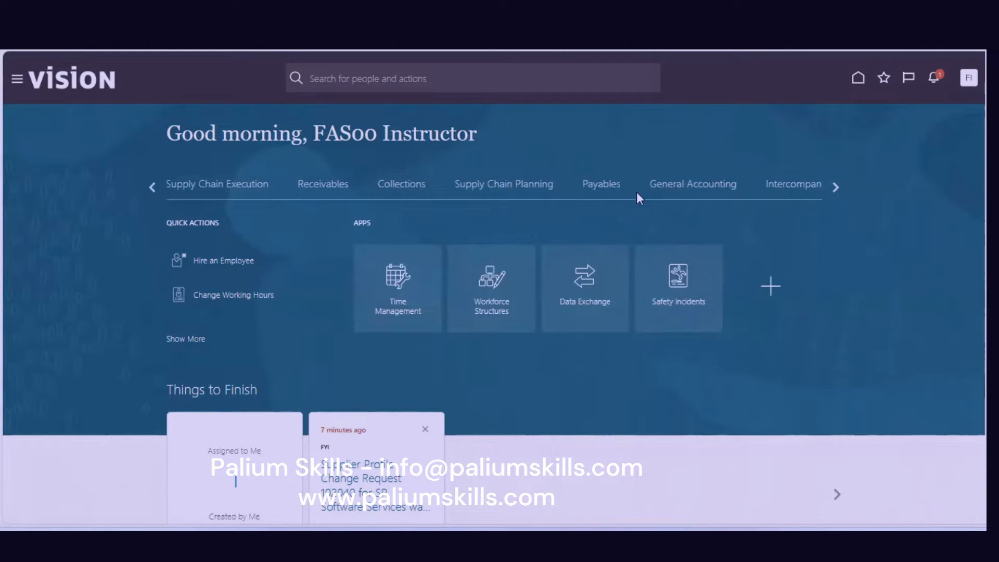
pyautogui.click(606, 192)
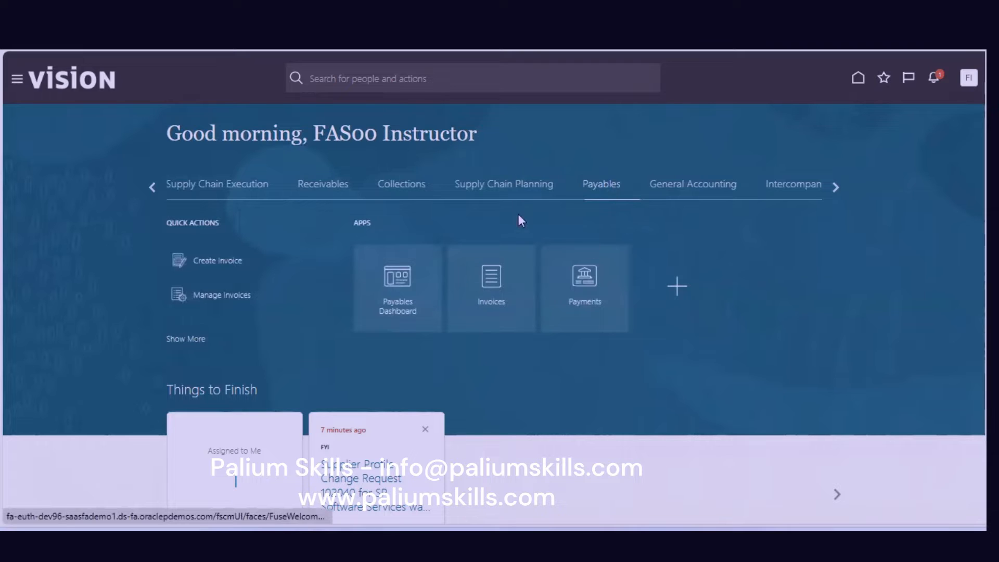
pyautogui.click(407, 298)
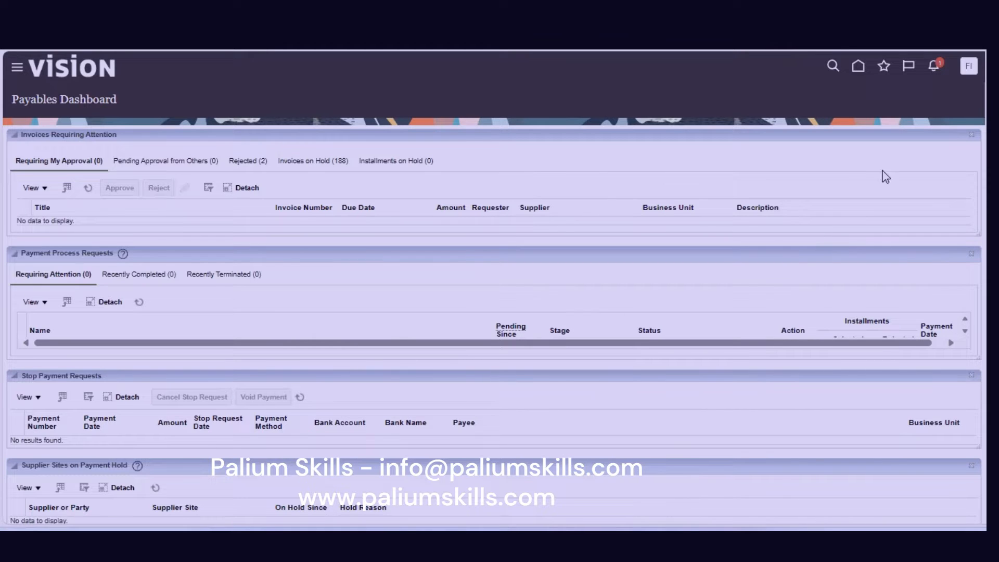
pyautogui.click(858, 66)
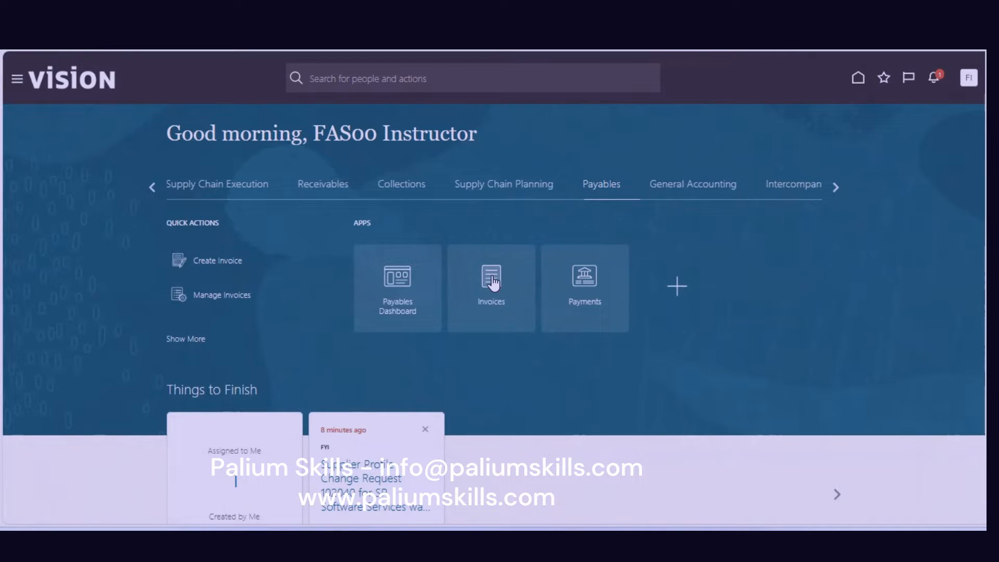
# Open the Invoices work area, then view and close its Tasks panel.
pyautogui.click(492, 281)
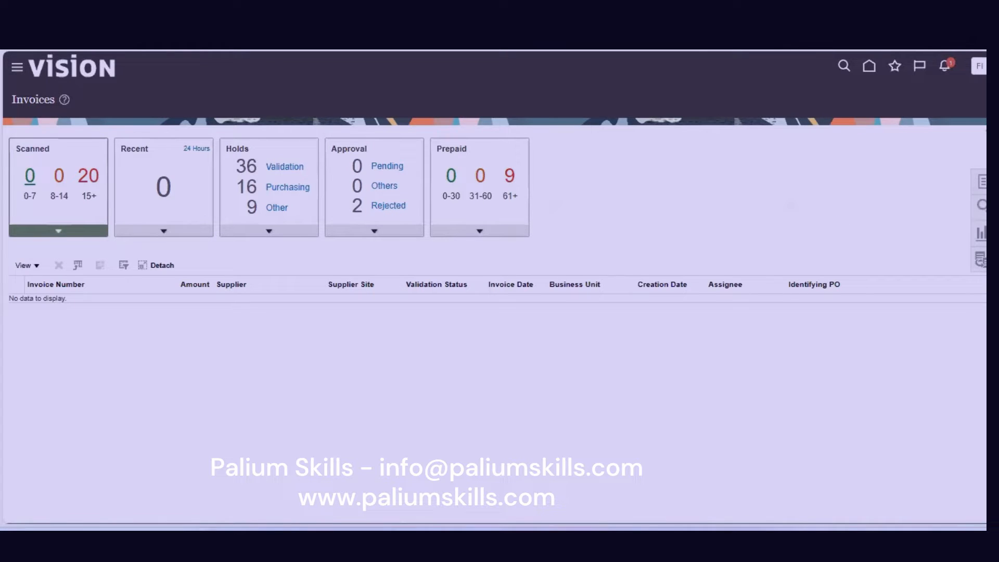
pyautogui.click(982, 182)
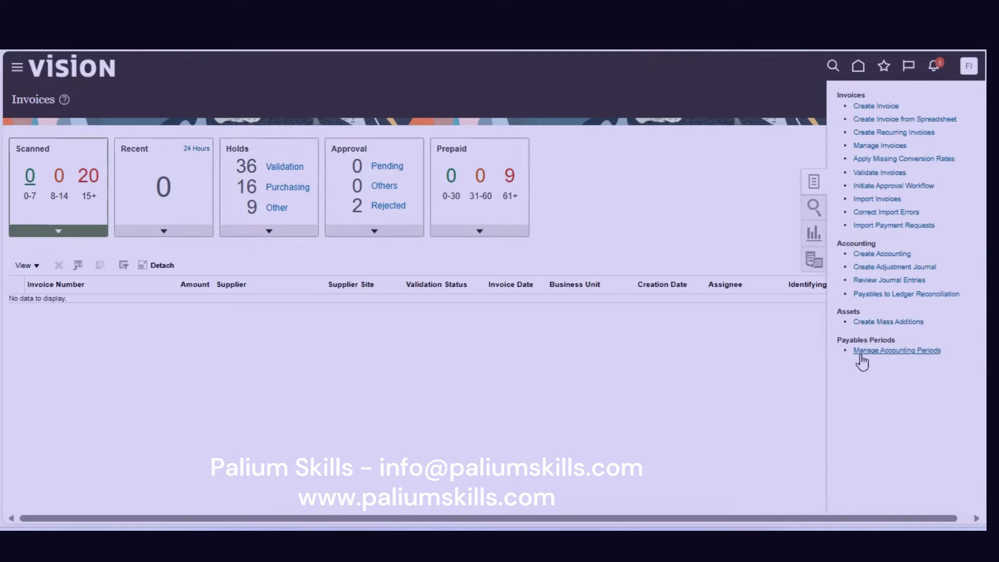
pyautogui.click(617, 362)
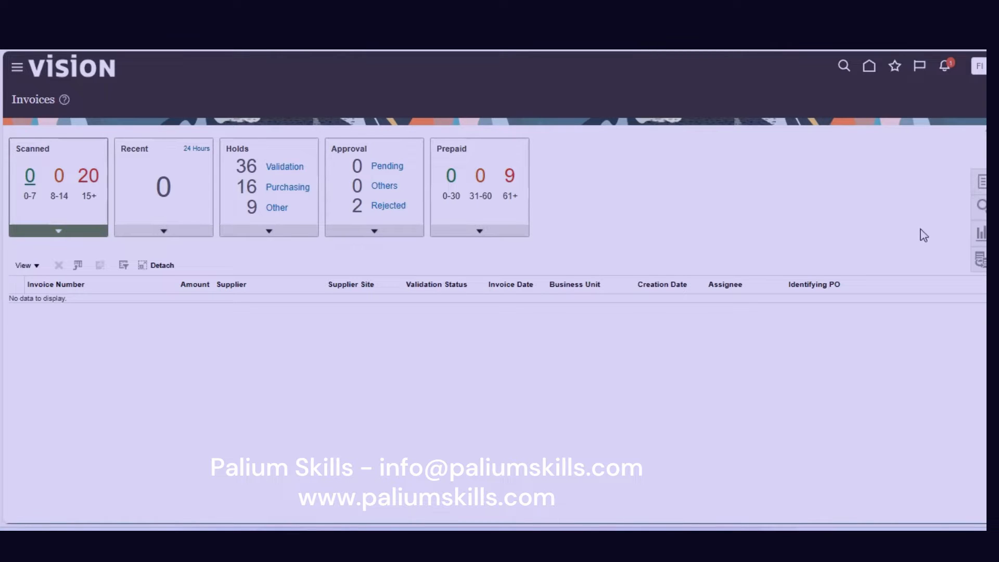
# Browse the Search, Reports and Analytics, and Match in Full panels, then open Create Invoice from Tasks.
pyautogui.click(981, 205)
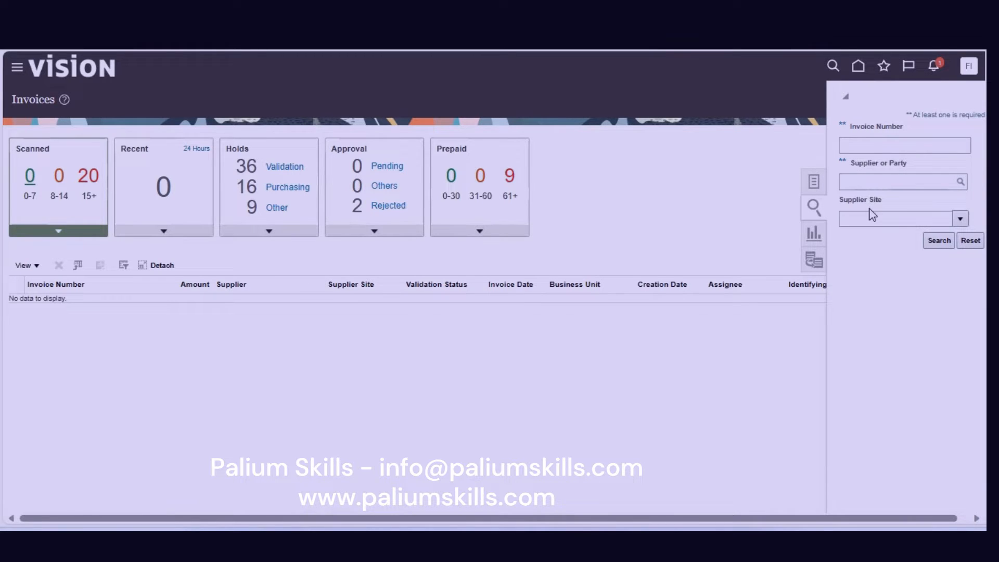
pyautogui.click(813, 233)
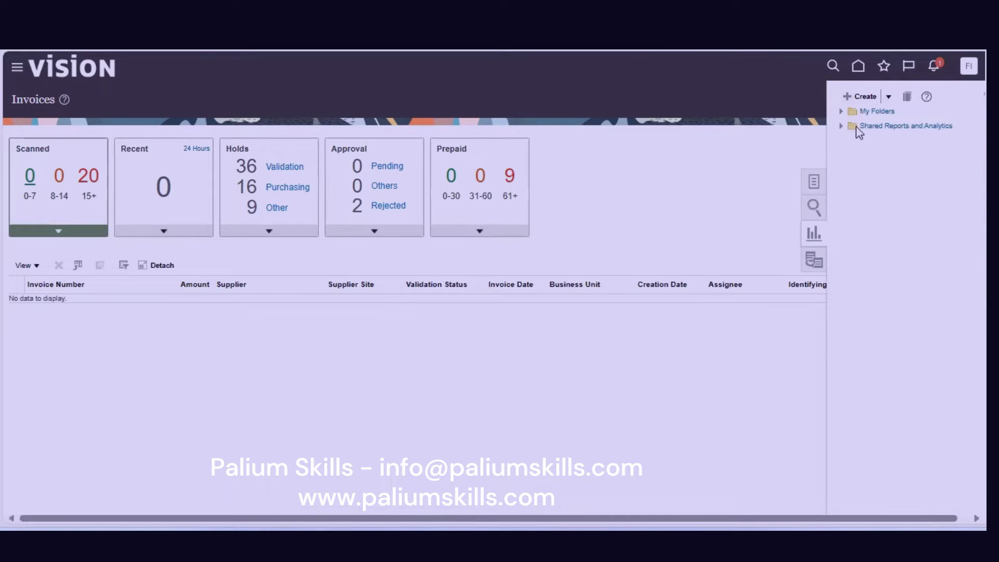
pyautogui.click(843, 127)
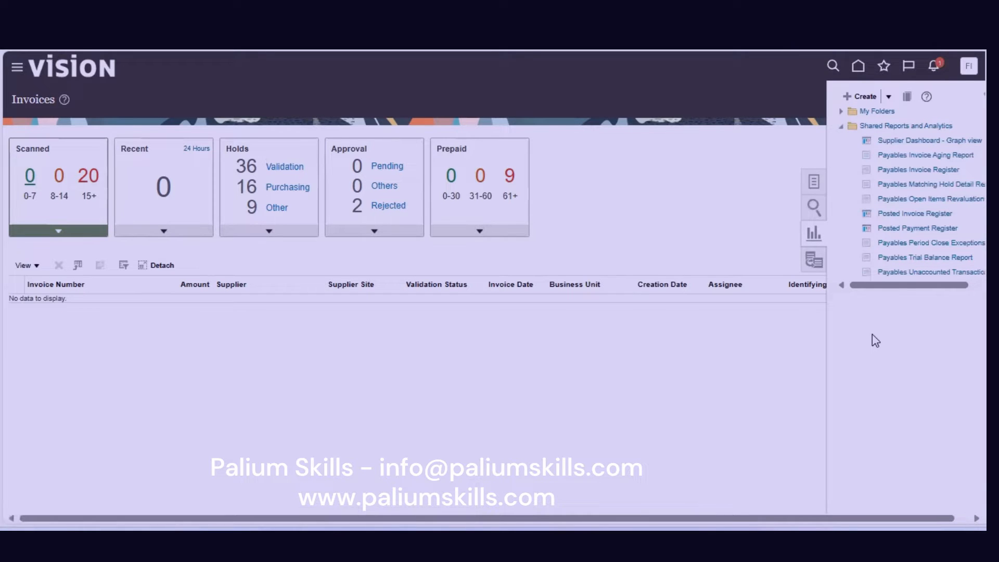
pyautogui.click(813, 263)
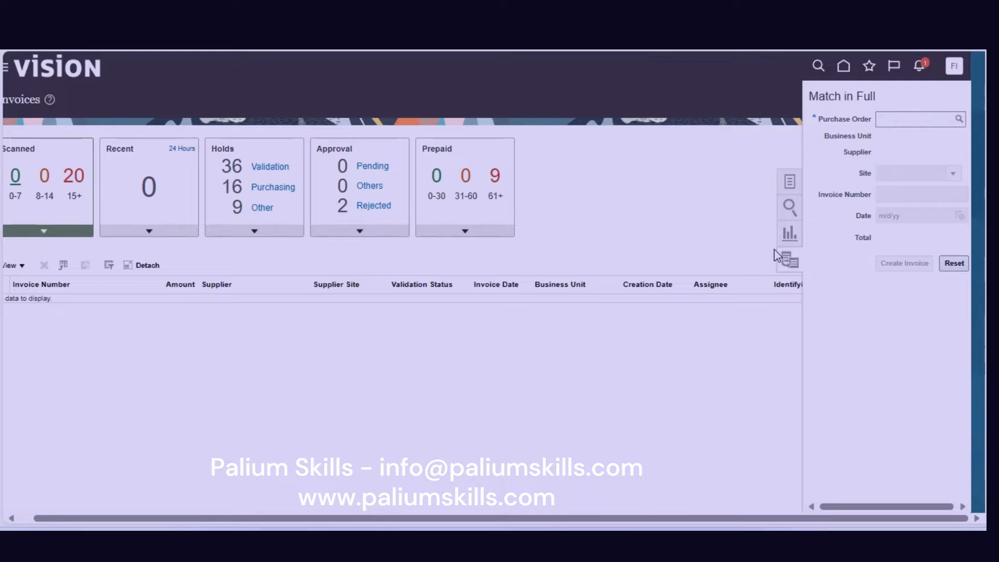
pyautogui.click(788, 183)
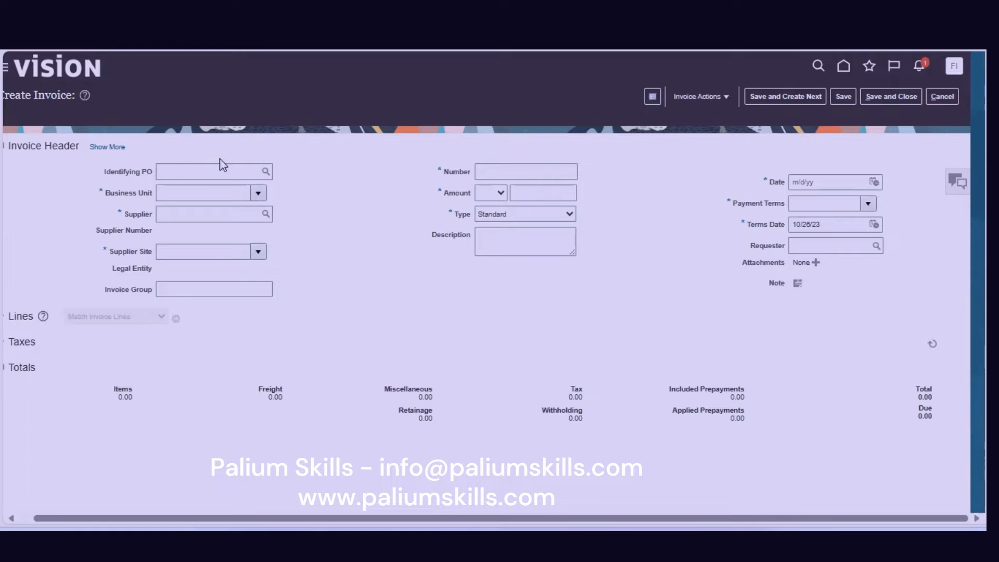
# Choose US1 Business Unit as business unit and SP Software Services (site HO) as supplier.
pyautogui.click(215, 188)
pyautogui.write('us1 b')
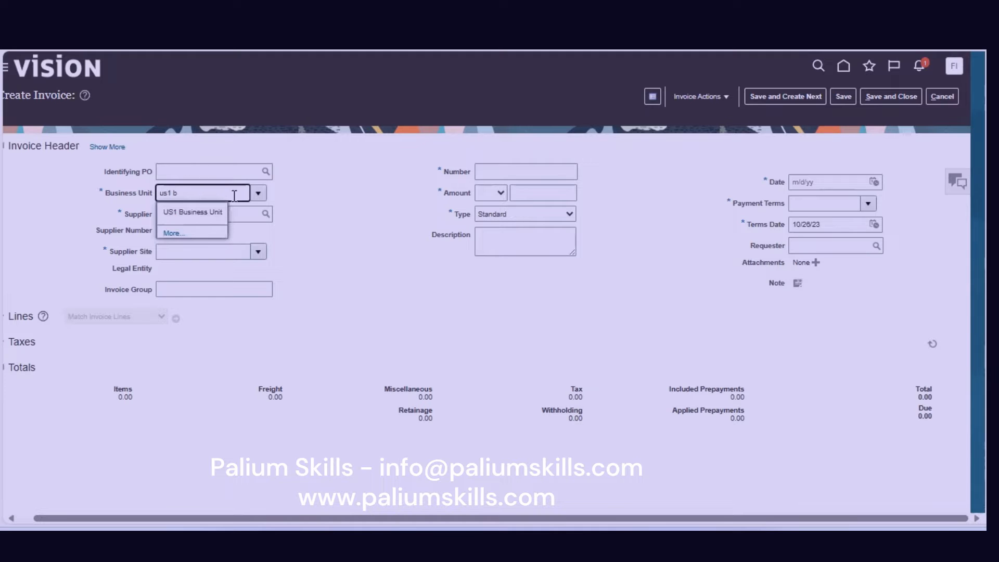
pyautogui.click(191, 213)
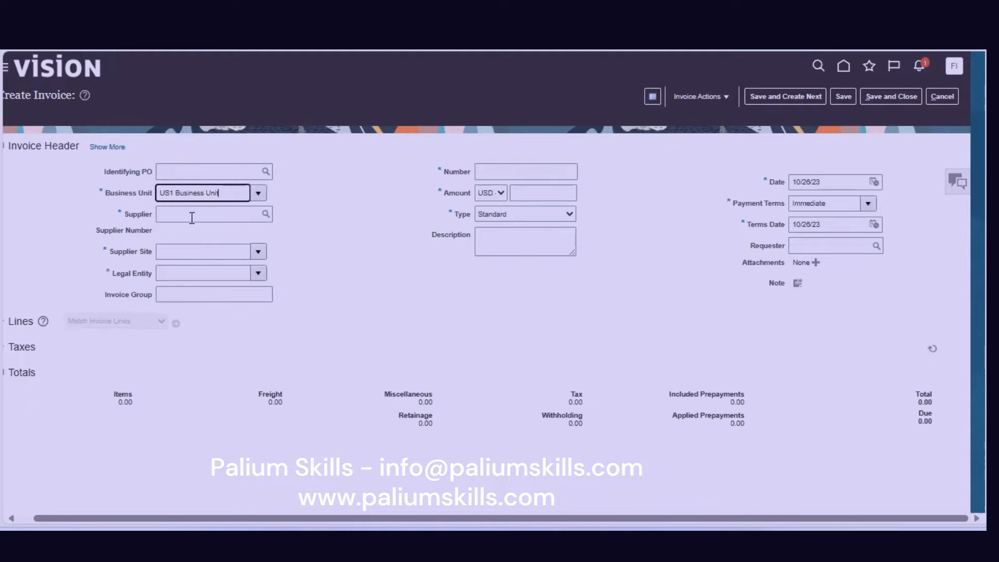
pyautogui.click(212, 216)
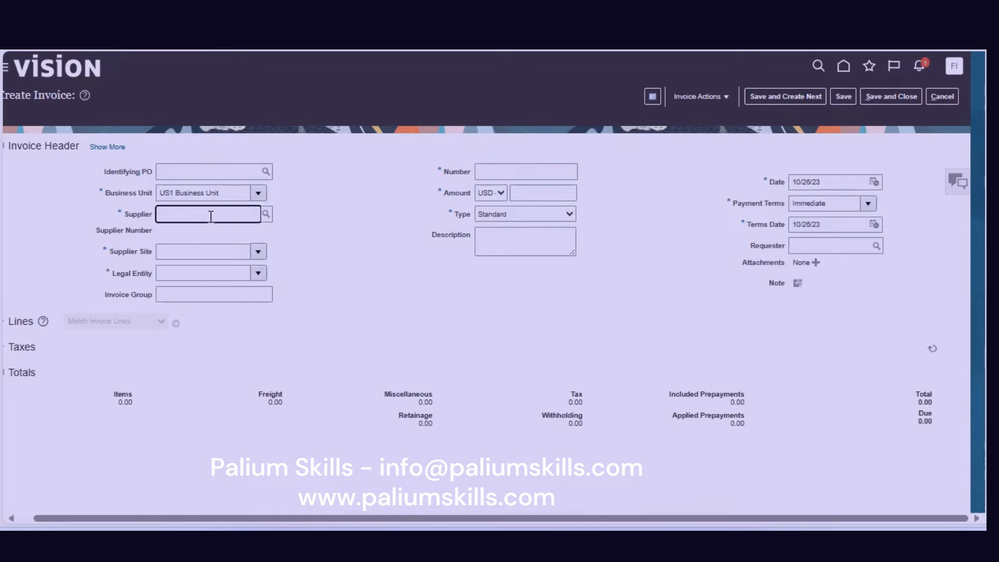
pyautogui.write('s')
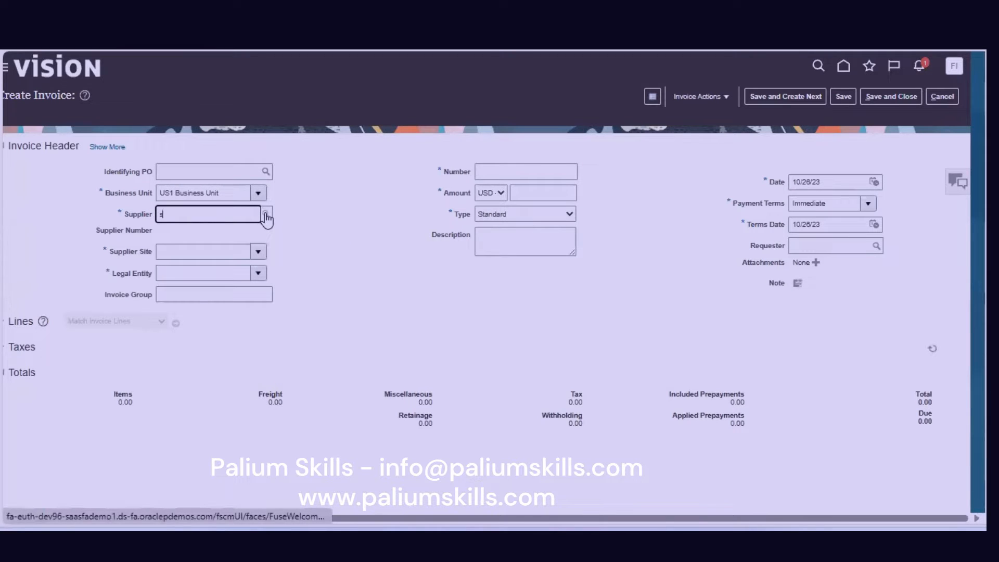
pyautogui.write('p s')
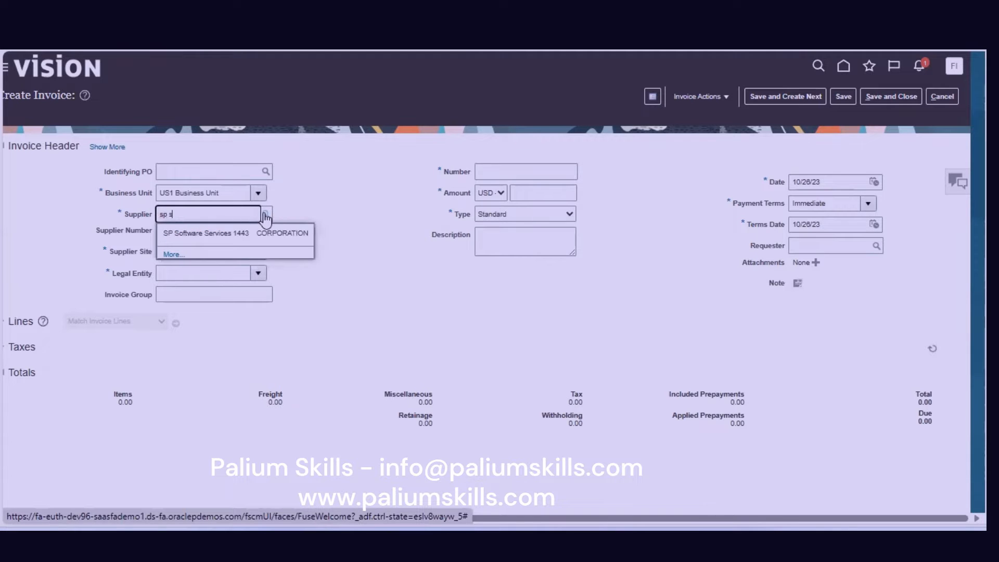
pyautogui.click(248, 234)
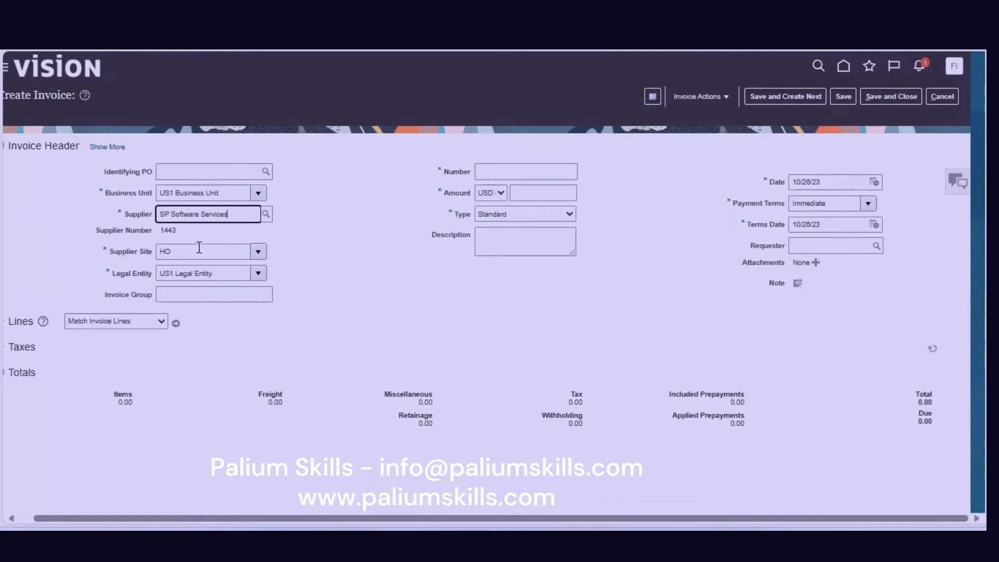
# Enter invoice number sp-001 and amount 10,000.00, keeping the invoice type Standard.
pyautogui.click(534, 170)
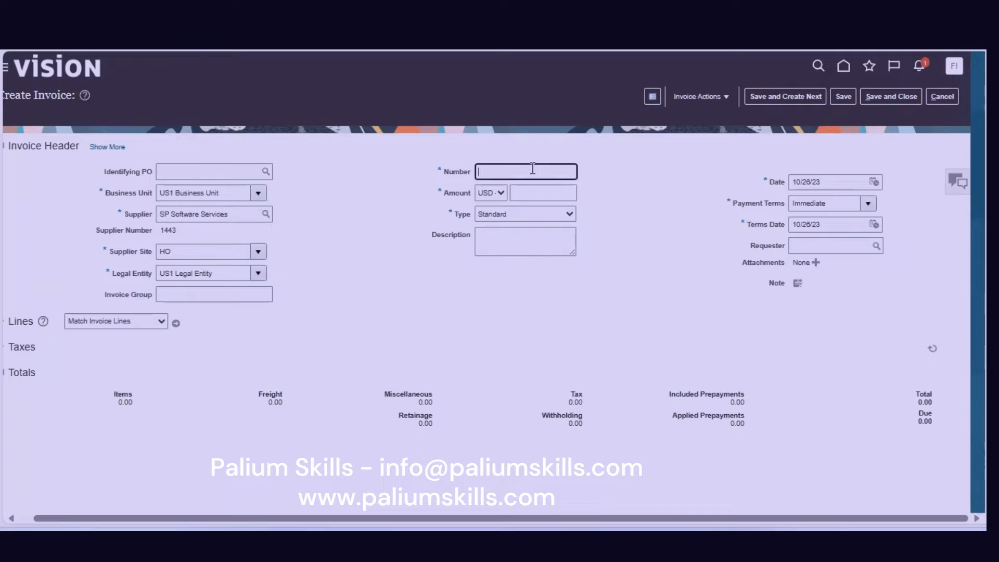
pyautogui.write('sp-001')
pyautogui.click(553, 196)
pyautogui.write('1')
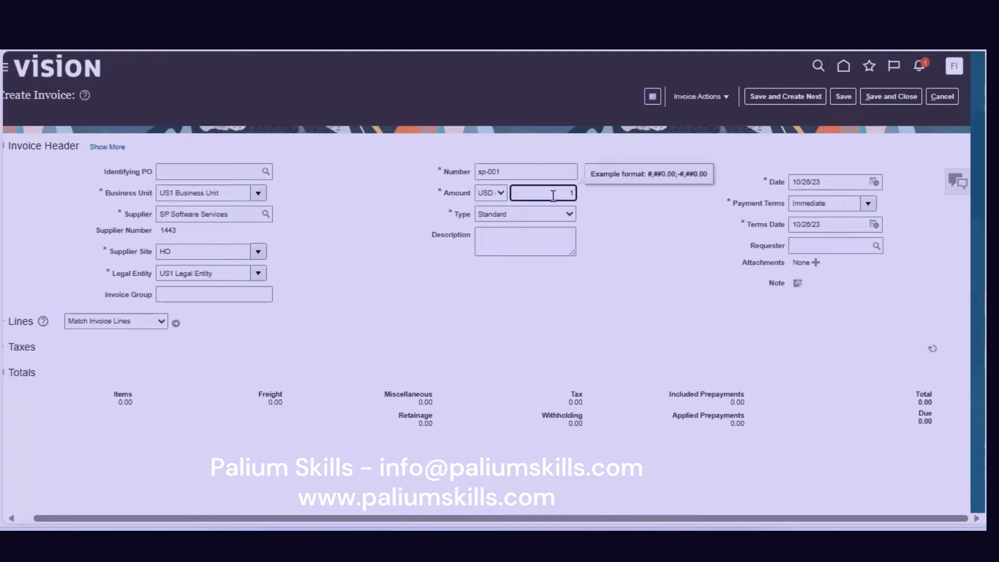
pyautogui.write('0,000')
pyautogui.press('Tab')
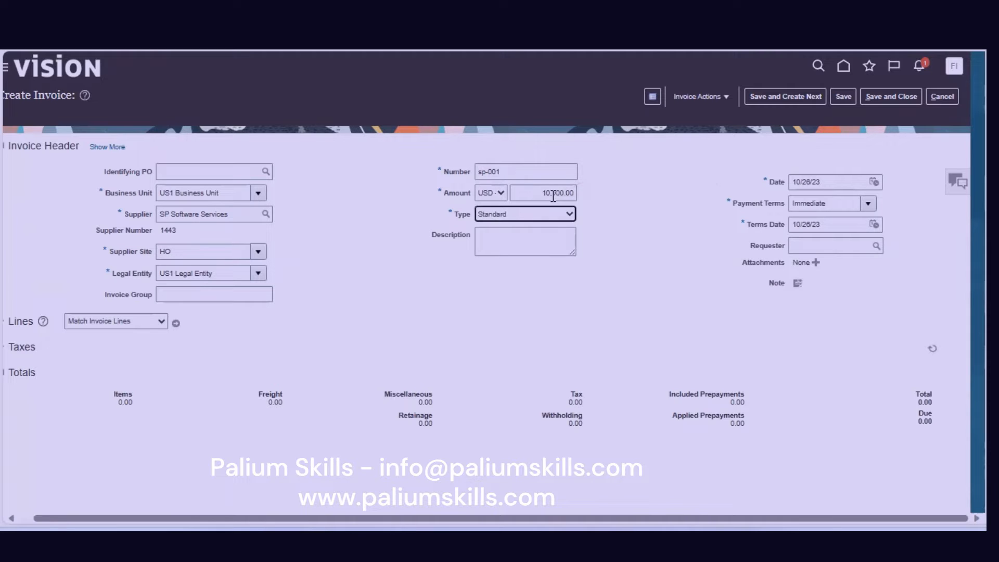
pyautogui.click(554, 214)
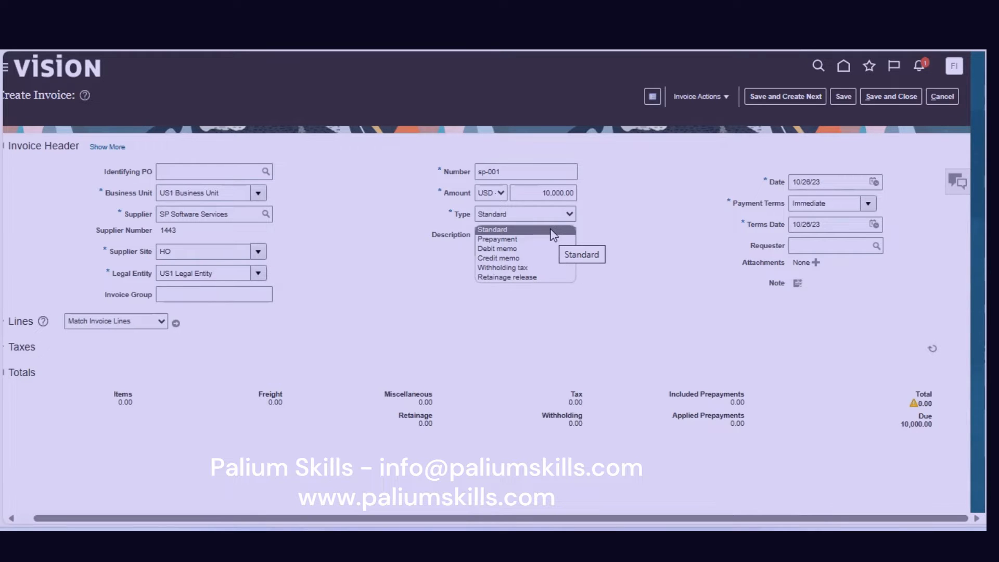
pyautogui.click(551, 232)
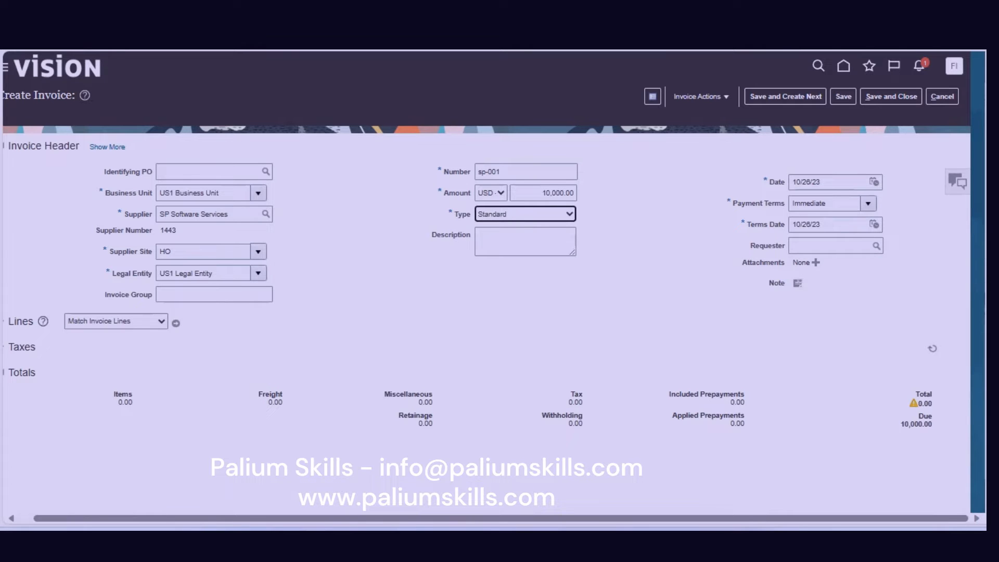
pyautogui.scroll(-1, 487, 281)
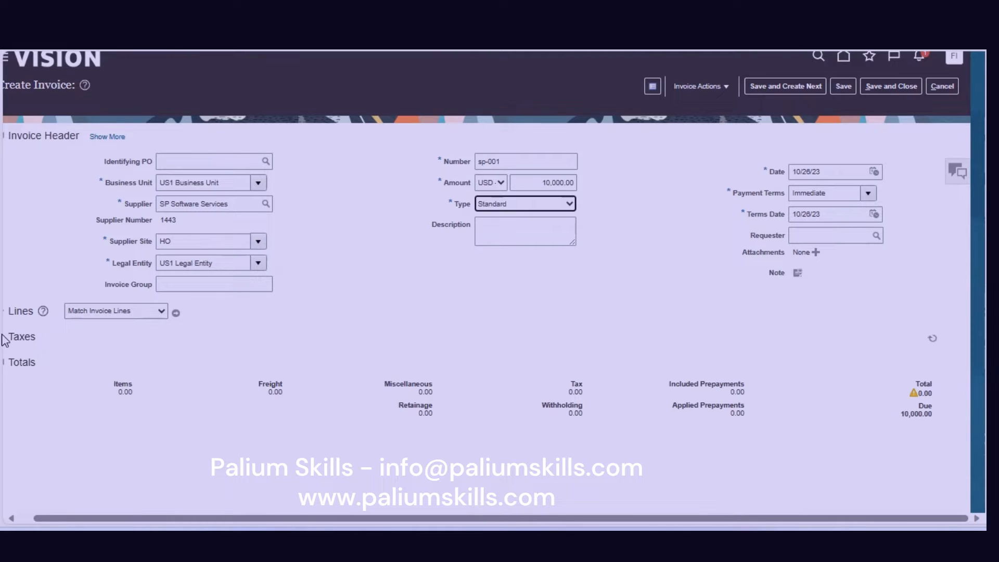
# Expand the Lines section and enter 10,000.00 as line 1's Item amount.
pyautogui.click(4, 311)
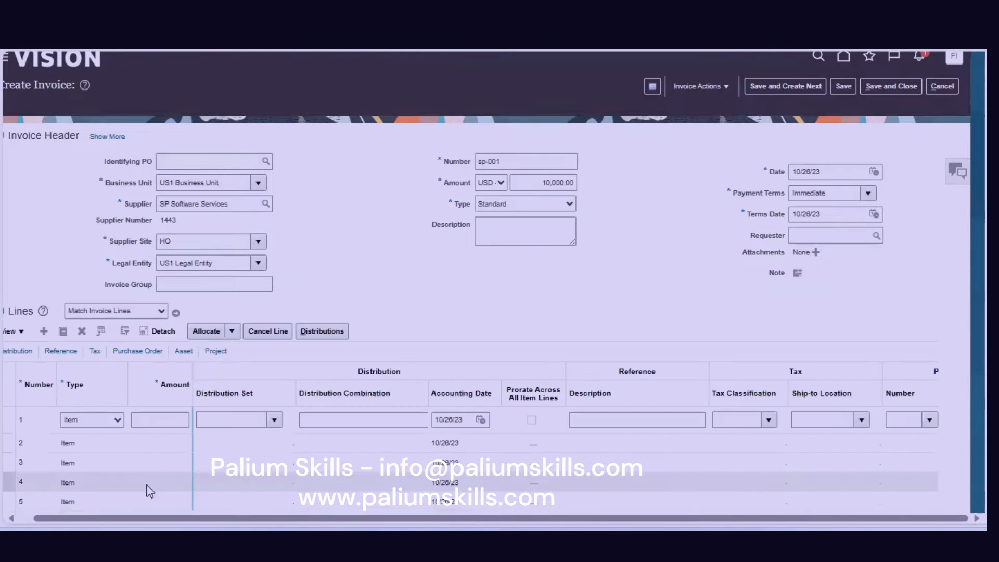
pyautogui.click(145, 420)
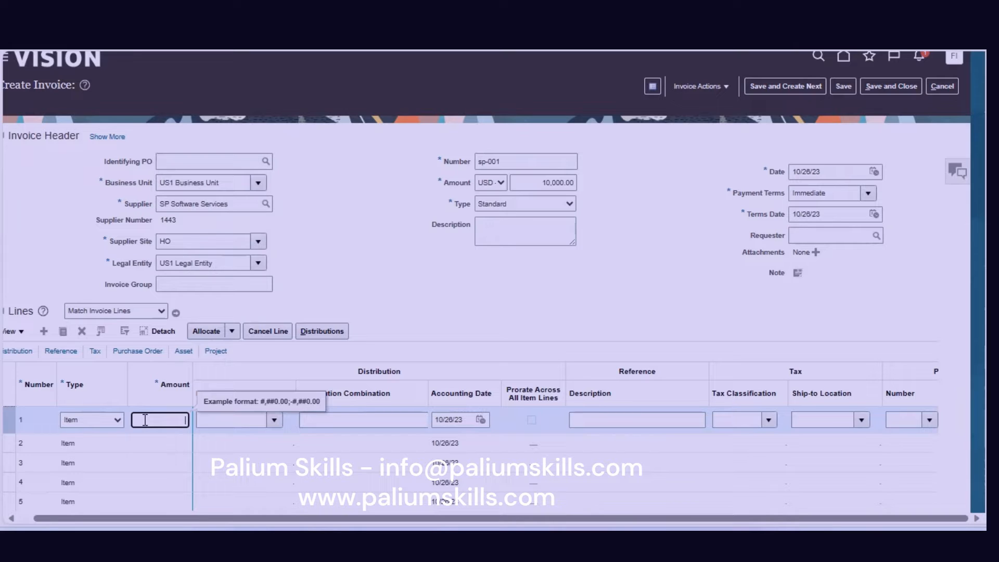
pyautogui.write('0000')
pyautogui.press('Tab')
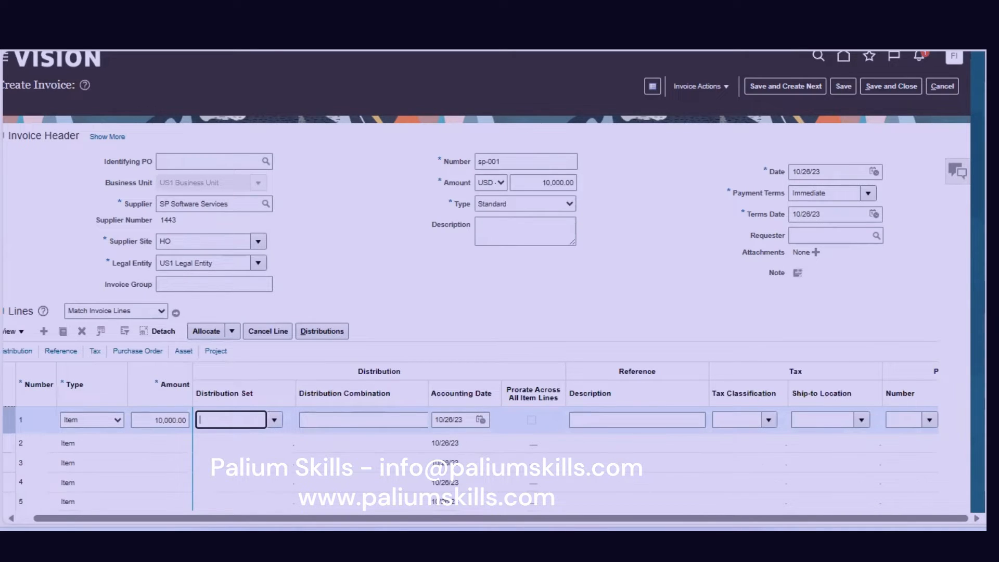
pyautogui.scroll(-3, 470, 307)
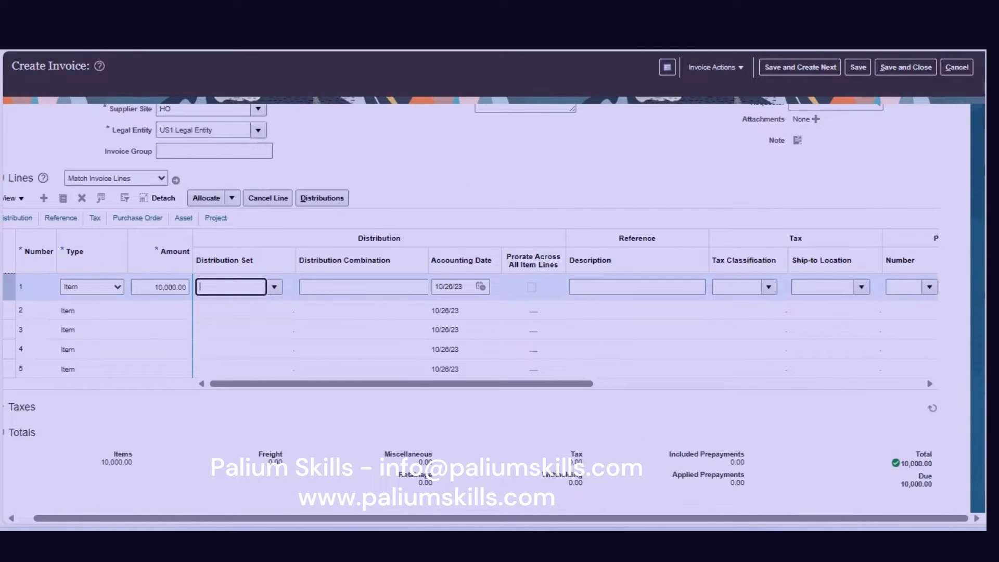
pyautogui.click(781, 469)
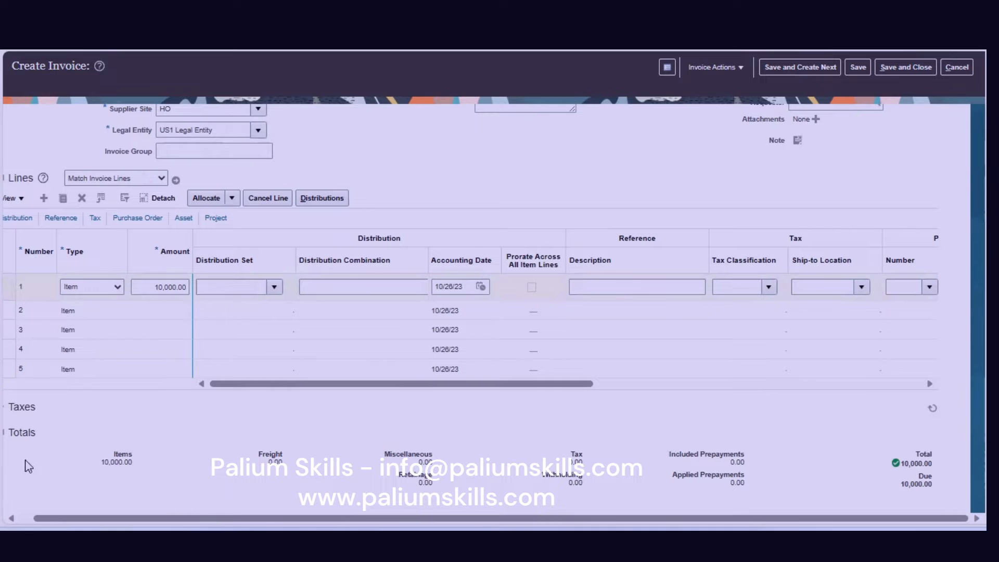
pyautogui.doubleClick(105, 455)
# Scroll the Lines table sideways and drag the Distribution Combination column border wider.
pyautogui.click(352, 284)
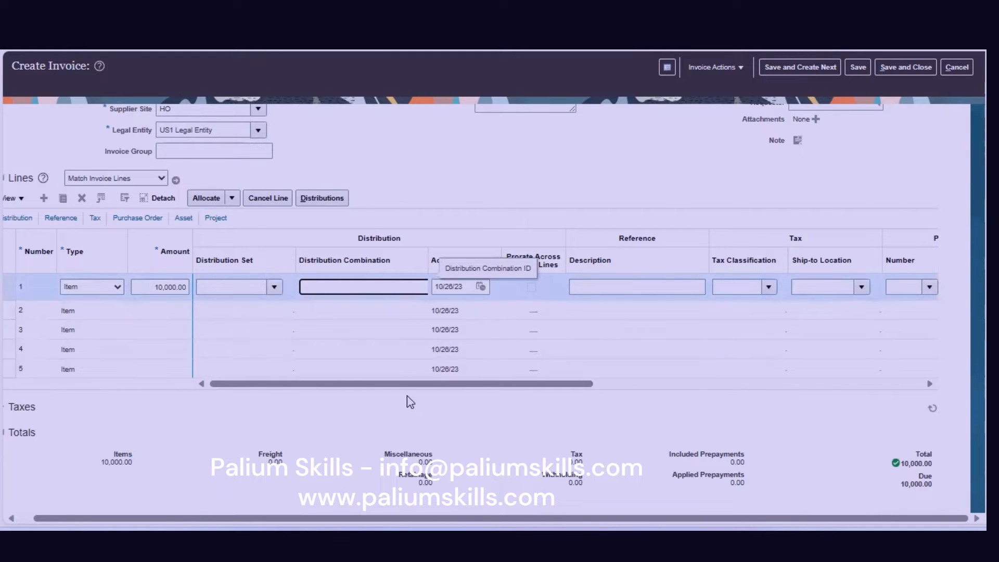
pyautogui.moveTo(394, 384); pyautogui.dragTo(824, 391)
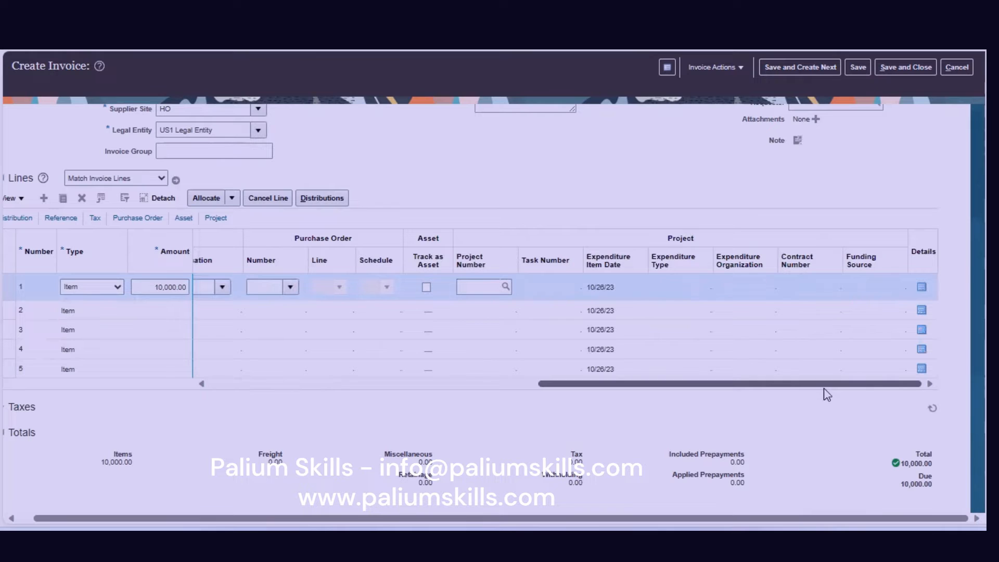
pyautogui.click(428, 390)
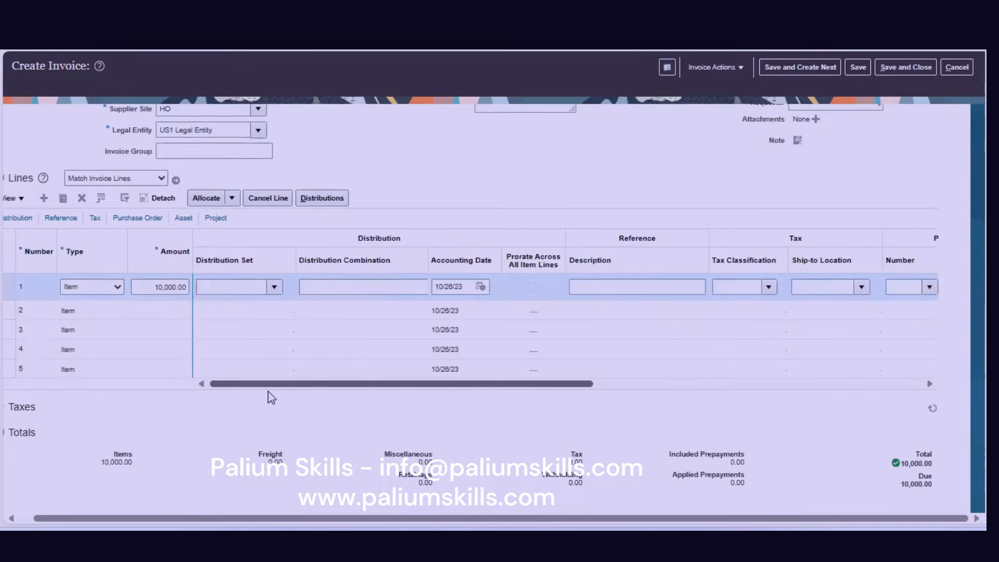
pyautogui.moveTo(390, 394); pyautogui.dragTo(571, 401)
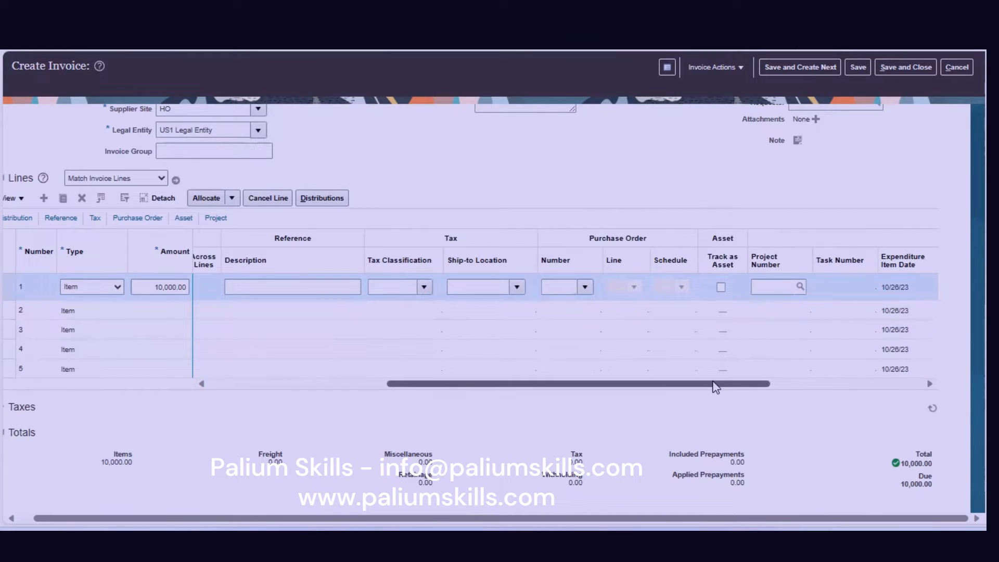
pyautogui.moveTo(715, 387); pyautogui.dragTo(433, 403)
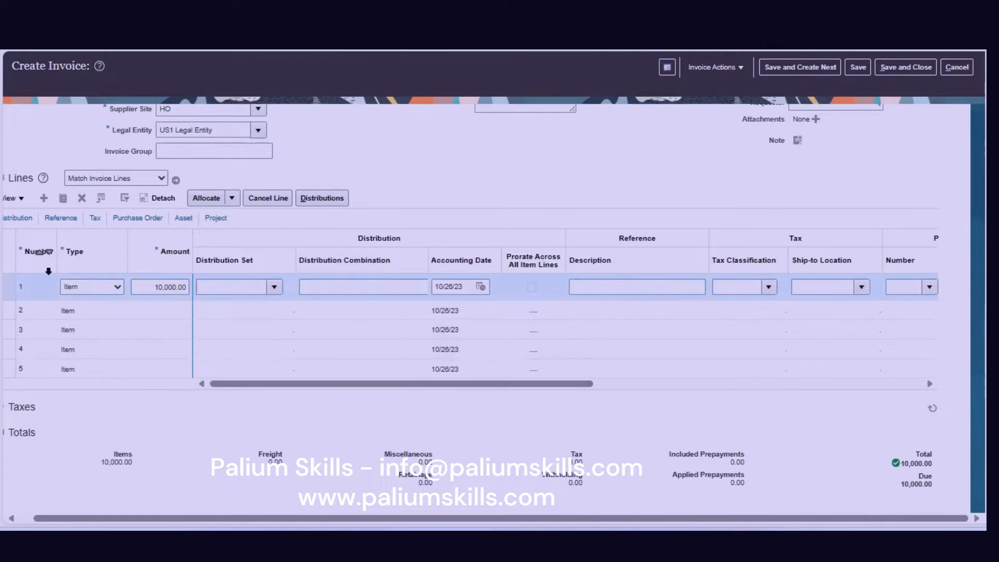
pyautogui.click(425, 263)
pyautogui.moveTo(425, 263); pyautogui.dragTo(498, 267)
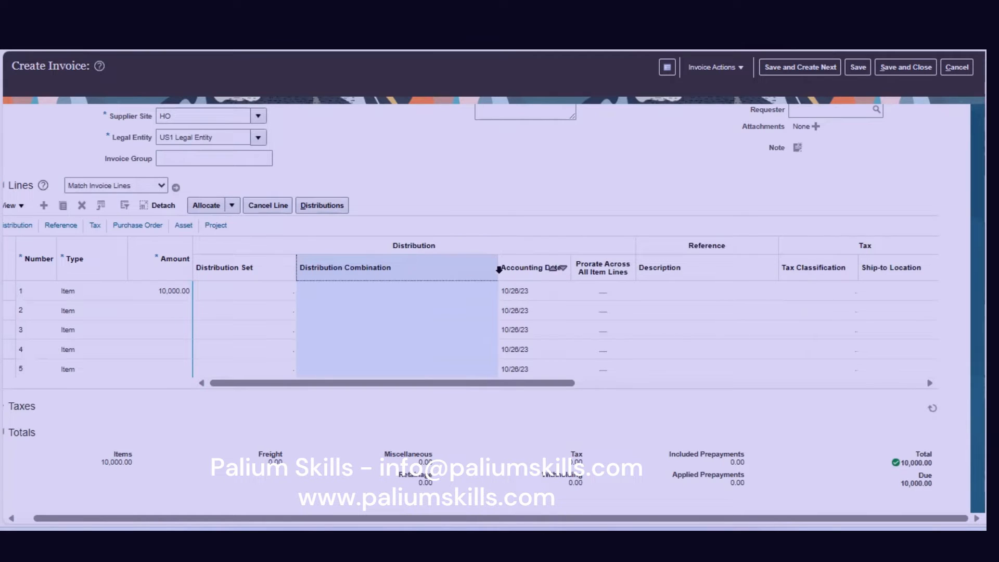
pyautogui.moveTo(498, 267); pyautogui.dragTo(568, 268)
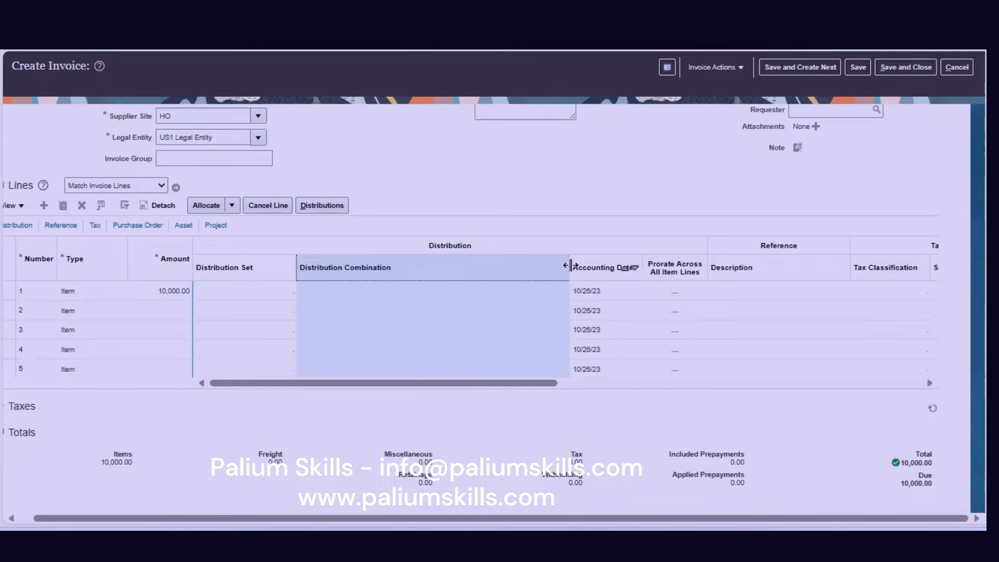
pyautogui.click(150, 289)
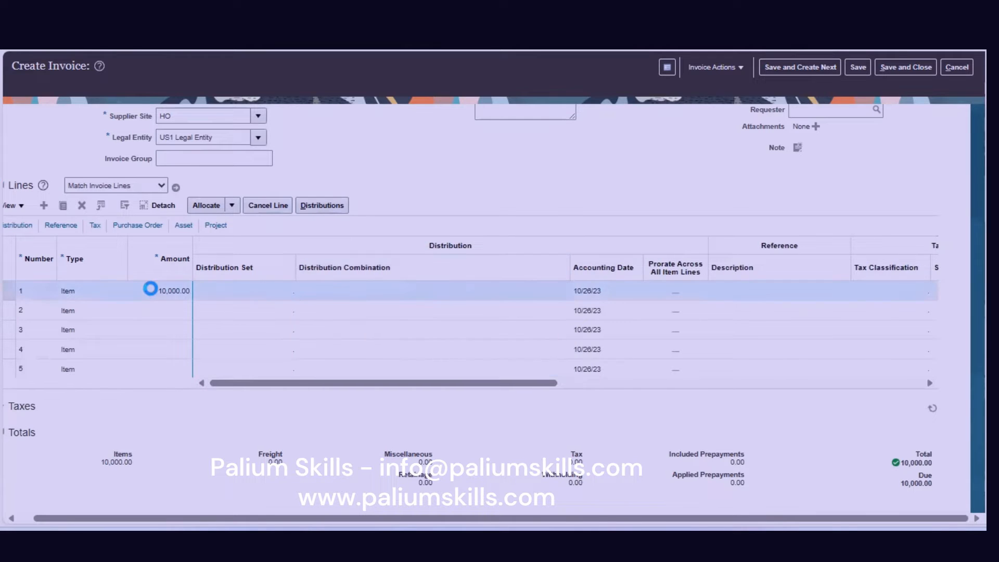
# Open the full account search from line 1's Distribution Combination segment entry.
pyautogui.click(418, 294)
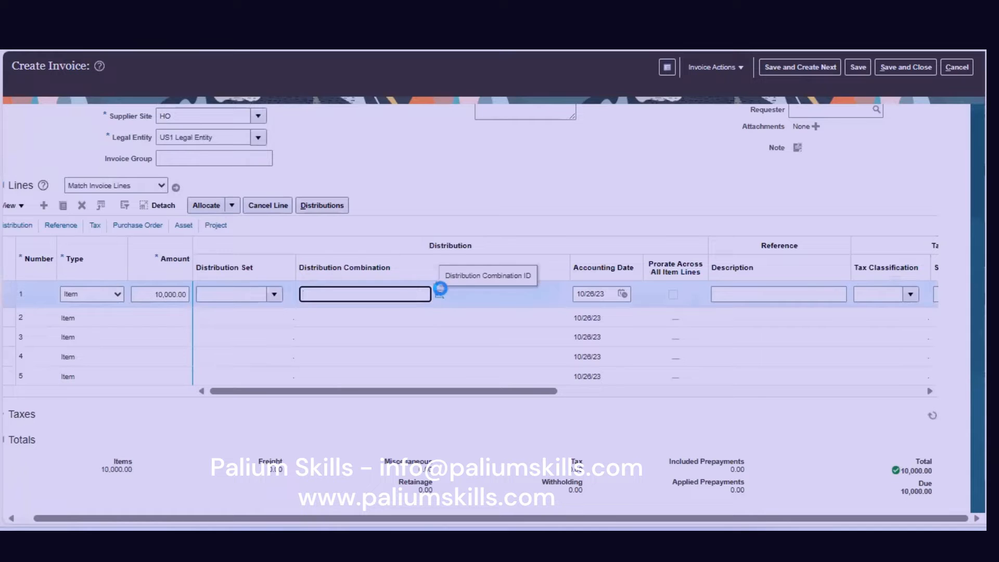
pyautogui.click(437, 293)
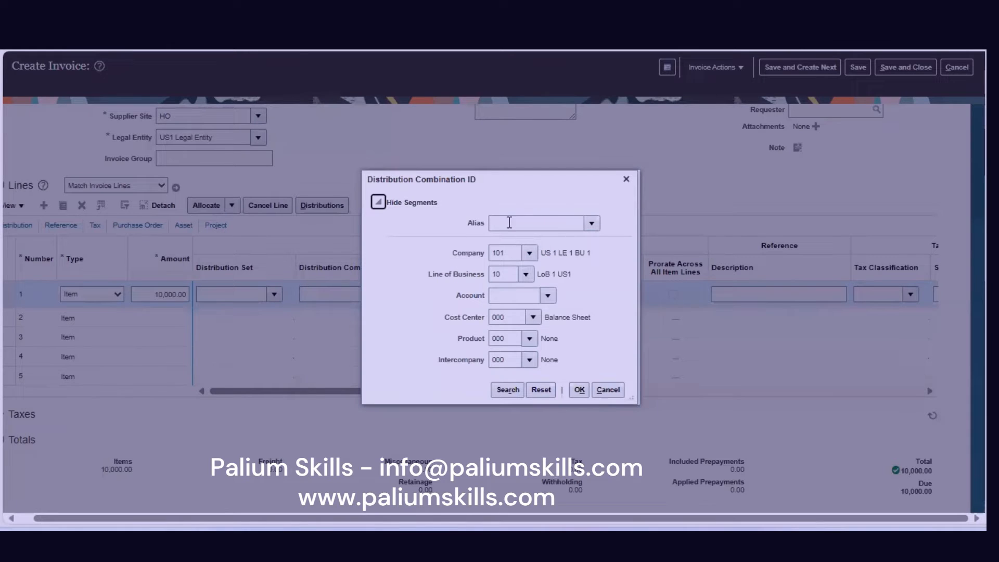
pyautogui.click(548, 295)
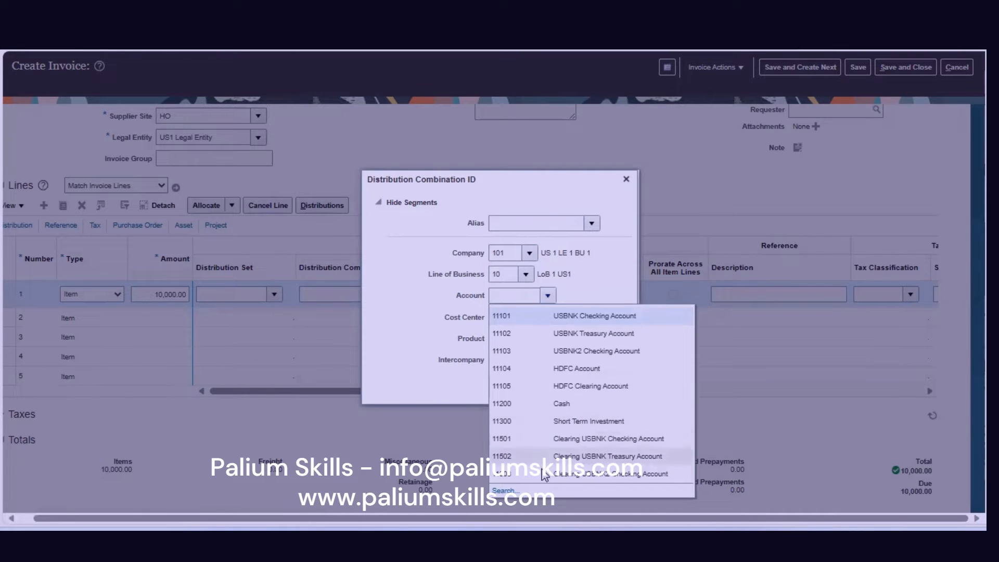
pyautogui.click(546, 490)
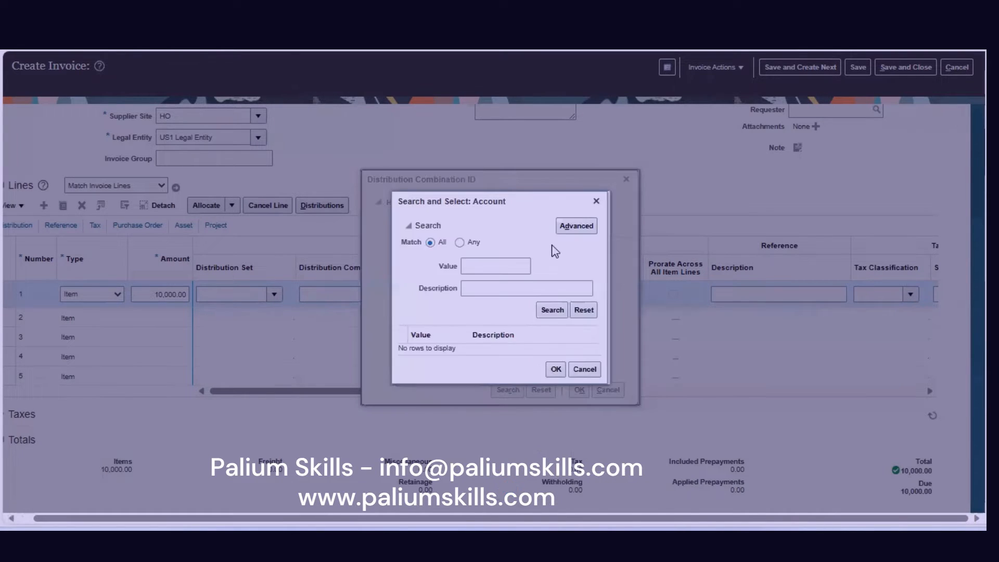
# Try account description searches for 'Item' and 'Payable', then close and reopen the account search.
pyautogui.click(487, 296)
pyautogui.write('Item')
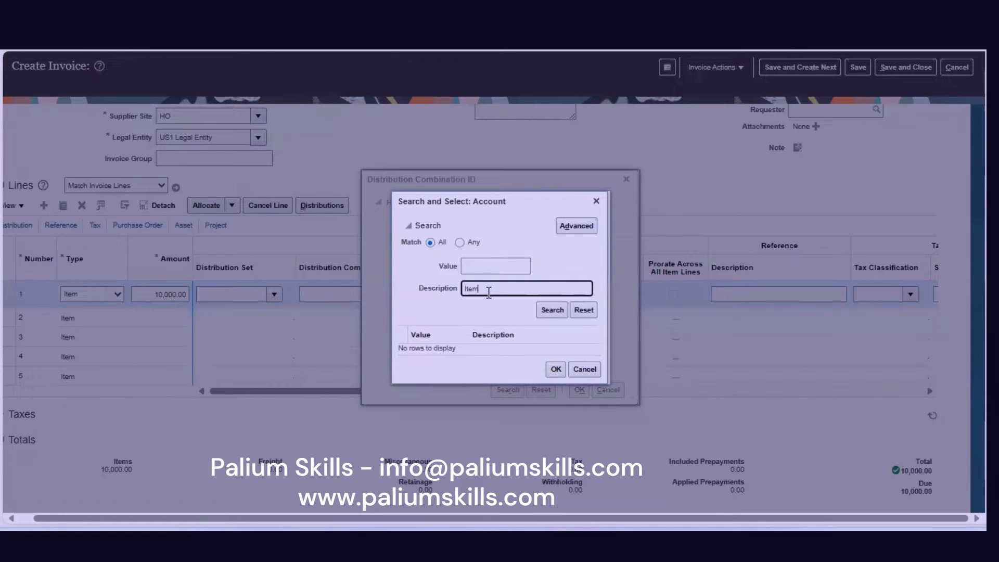
pyautogui.moveTo(530, 290); pyautogui.dragTo(399, 263)
pyautogui.press('BackSpace')
pyautogui.write('Payable')
pyautogui.press('Return')
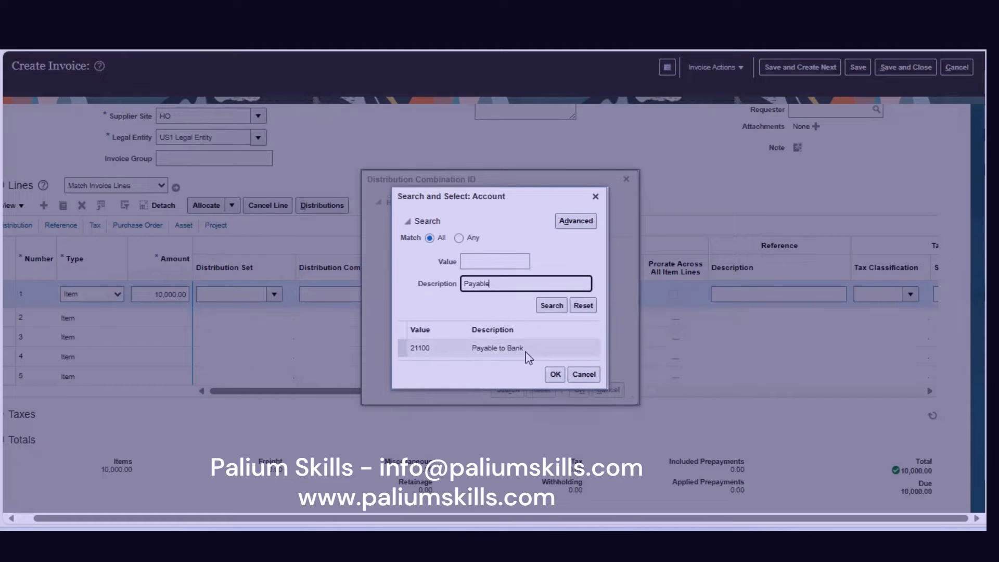
pyautogui.moveTo(500, 284); pyautogui.dragTo(379, 284)
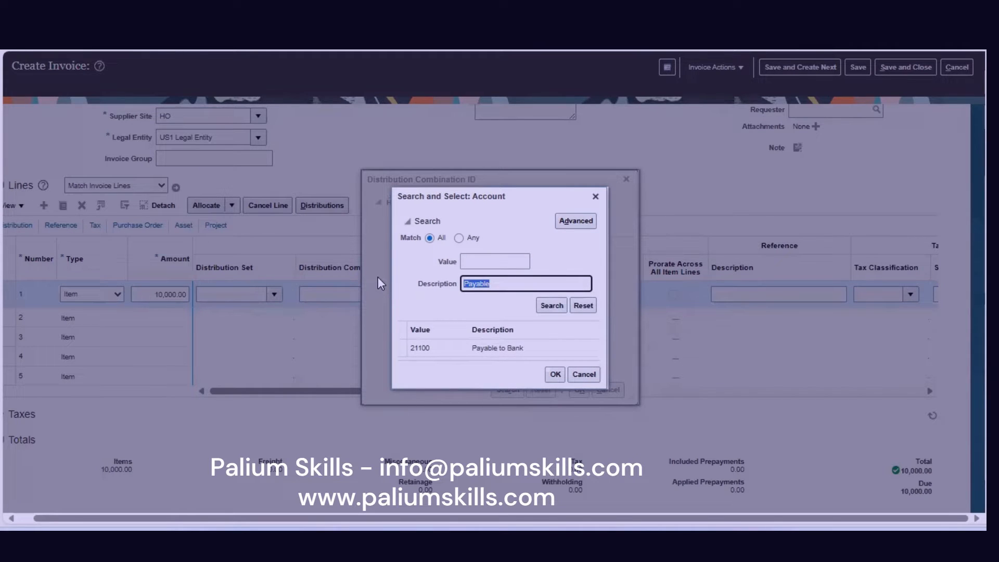
pyautogui.press('BackSpace')
pyautogui.click(596, 197)
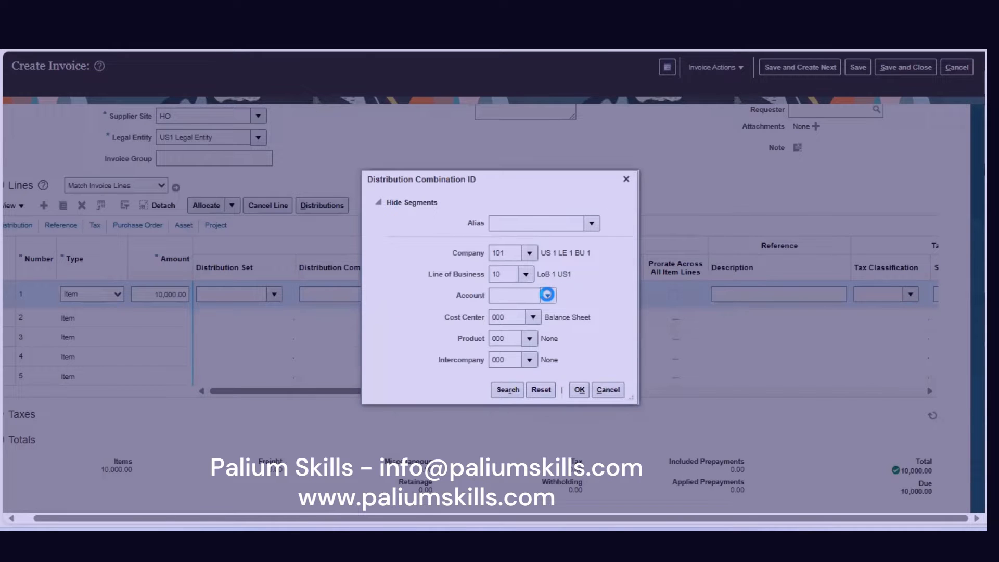
pyautogui.click(547, 295)
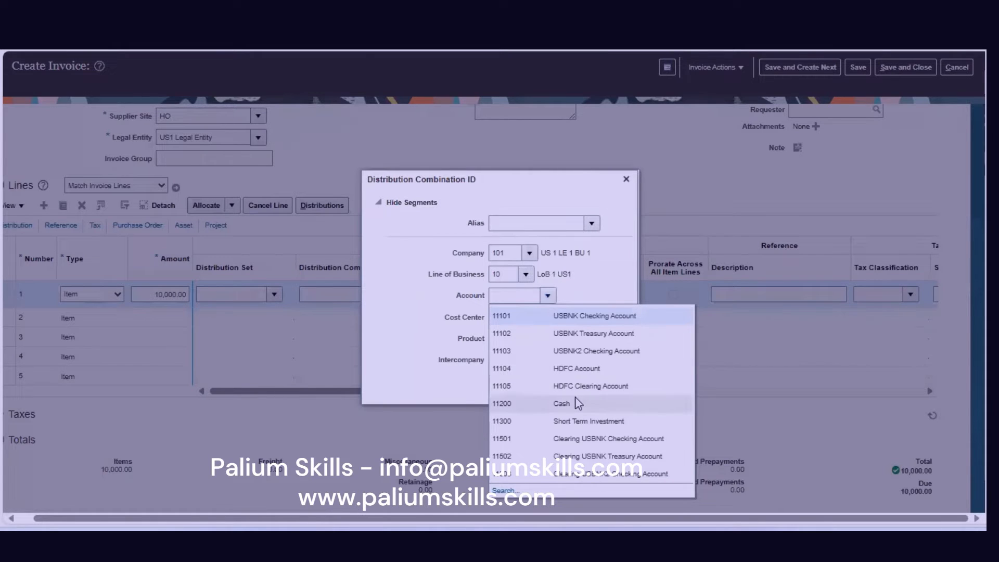
pyautogui.click(503, 490)
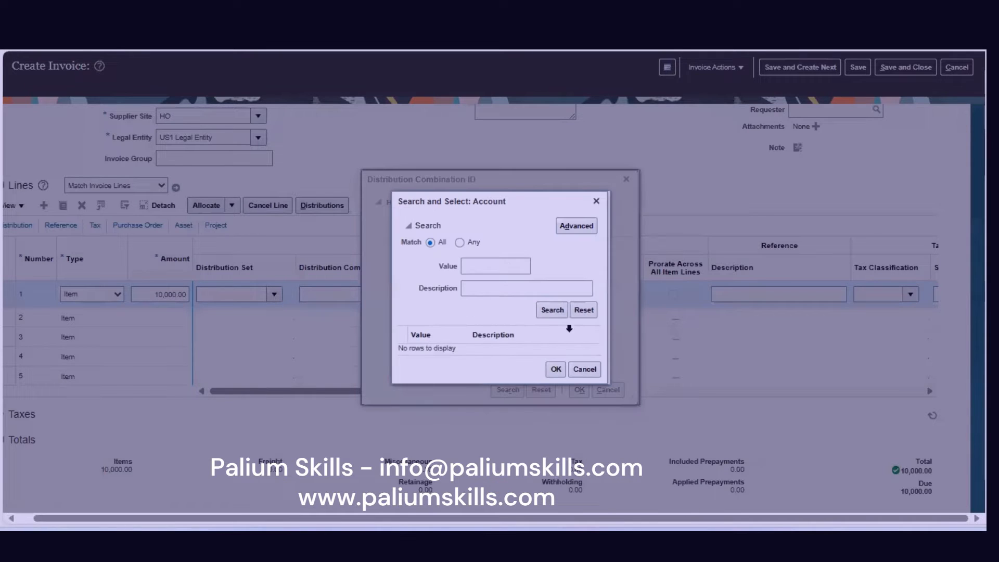
# Scroll the unfiltered account list, pick 14100 Inventory Material Value, and apply combination 101.10.14100.000.000.000.
pyautogui.click(547, 310)
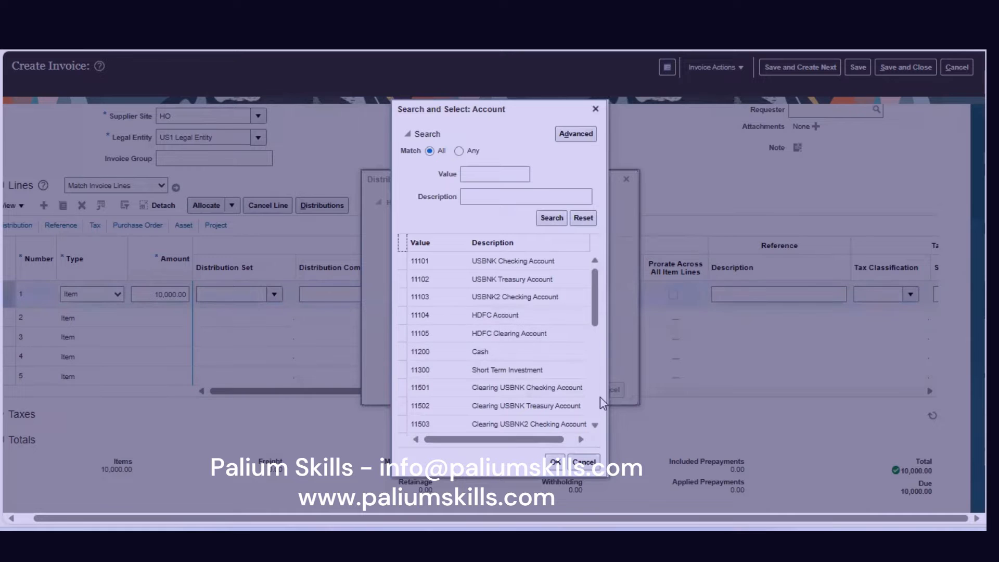
pyautogui.scroll(-3, 599, 396)
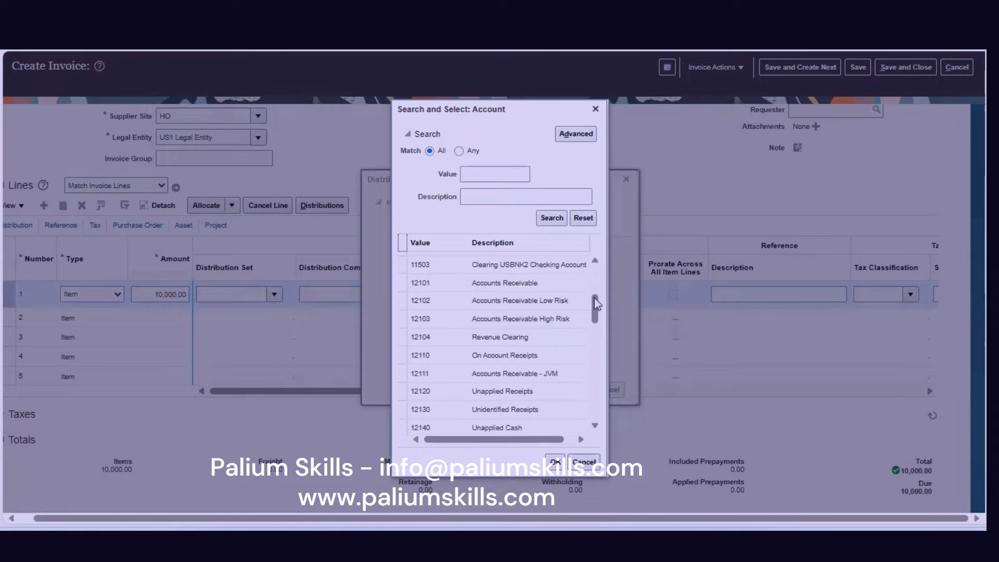
pyautogui.moveTo(593, 306); pyautogui.dragTo(598, 379)
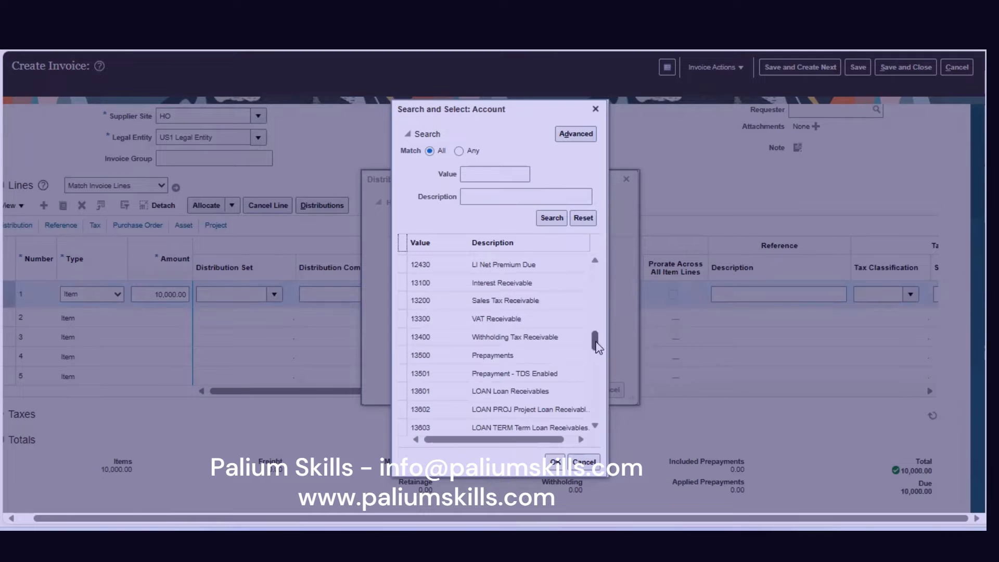
pyautogui.moveTo(596, 341); pyautogui.dragTo(594, 255)
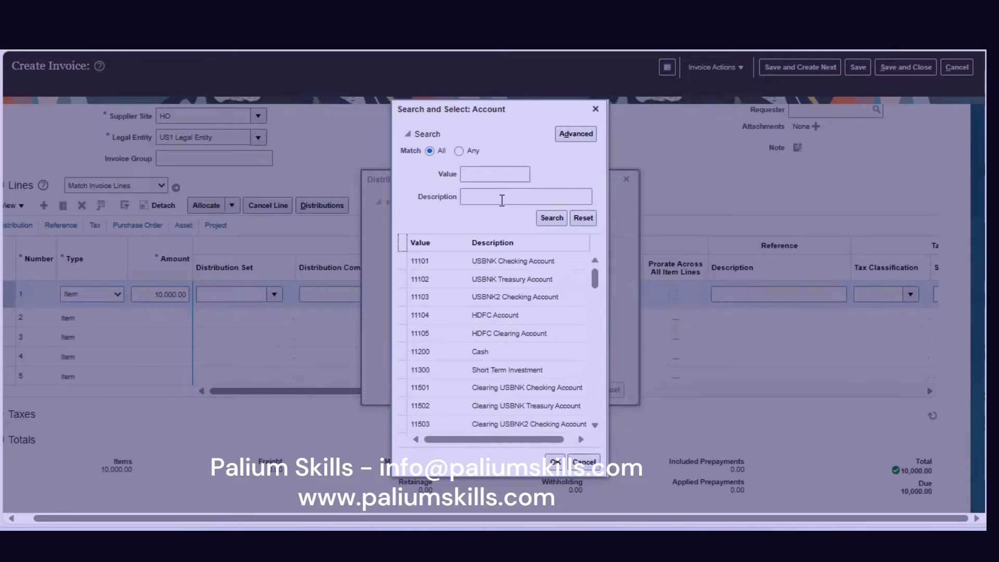
pyautogui.scroll(-3, 597, 383)
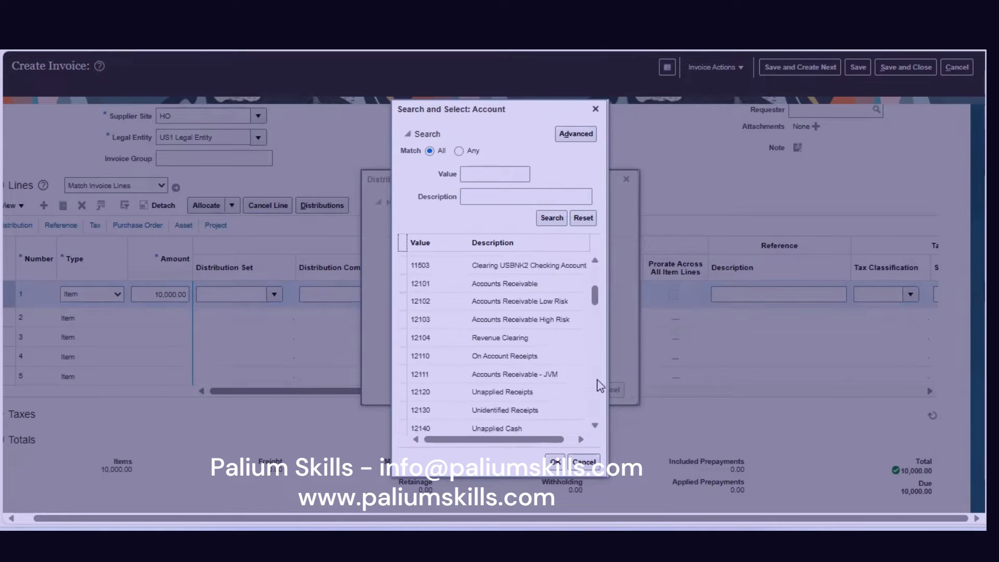
pyautogui.scroll(-3, 600, 386)
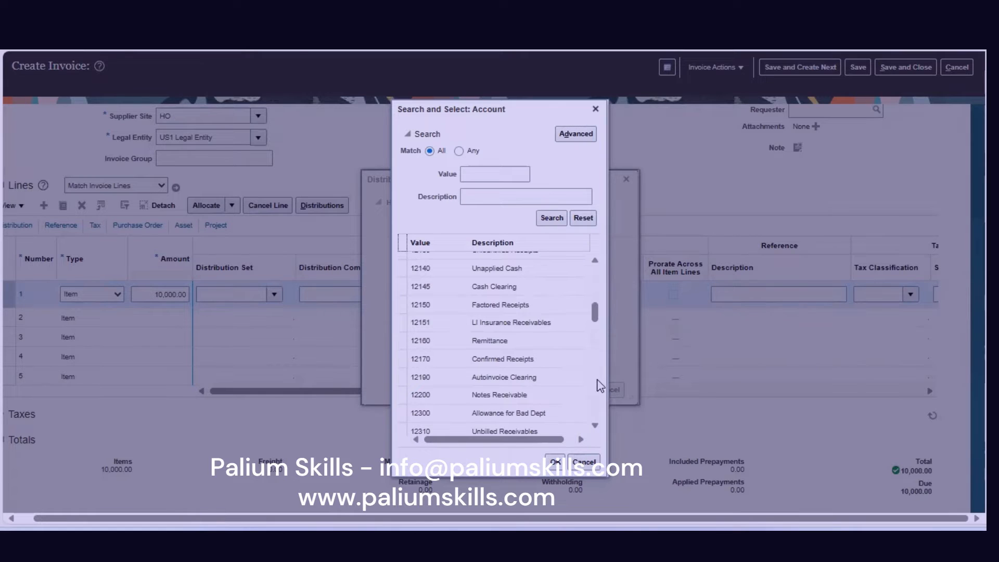
pyautogui.scroll(-3, 600, 386)
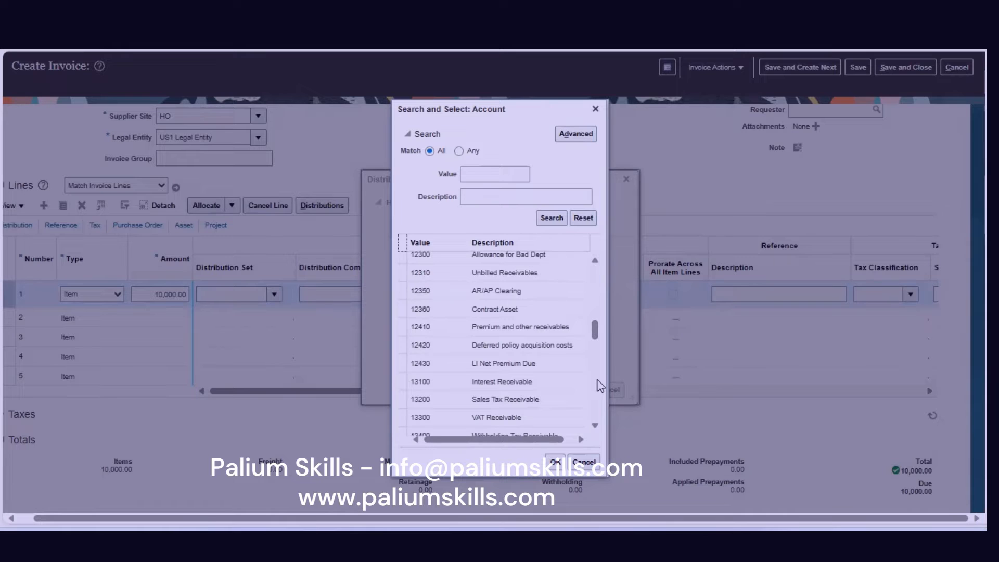
pyautogui.scroll(-3, 601, 386)
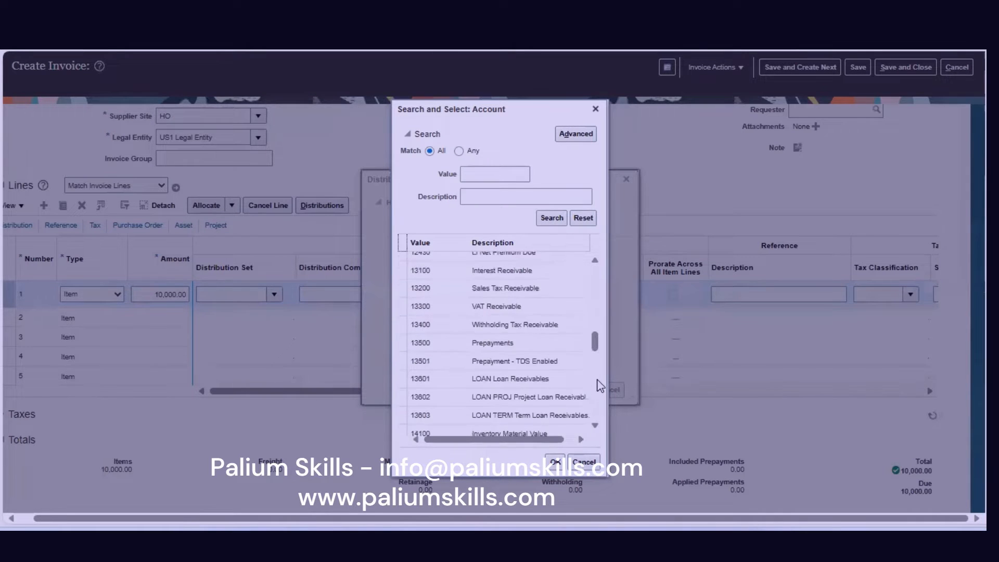
pyautogui.scroll(-3, 601, 386)
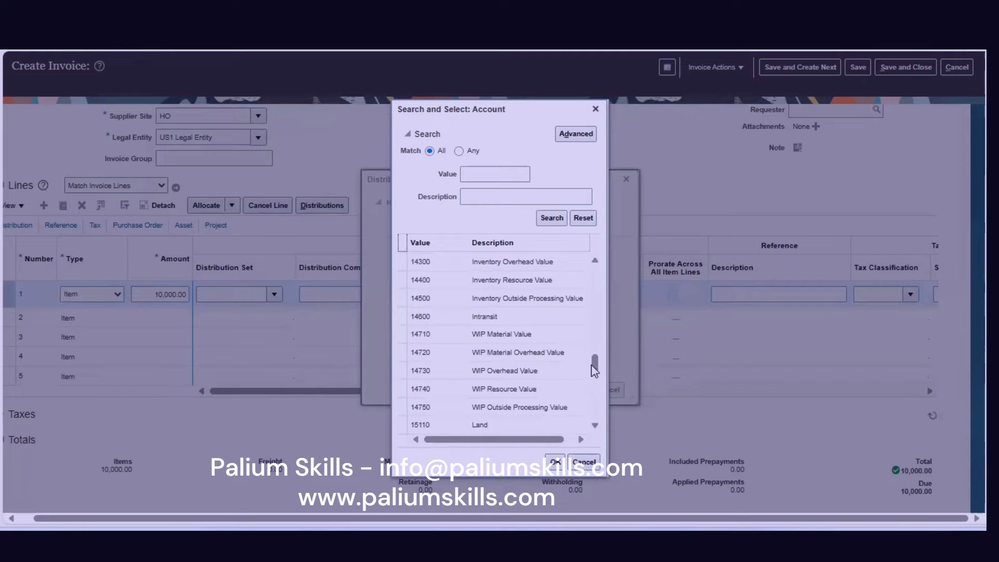
pyautogui.moveTo(595, 367); pyautogui.dragTo(594, 352)
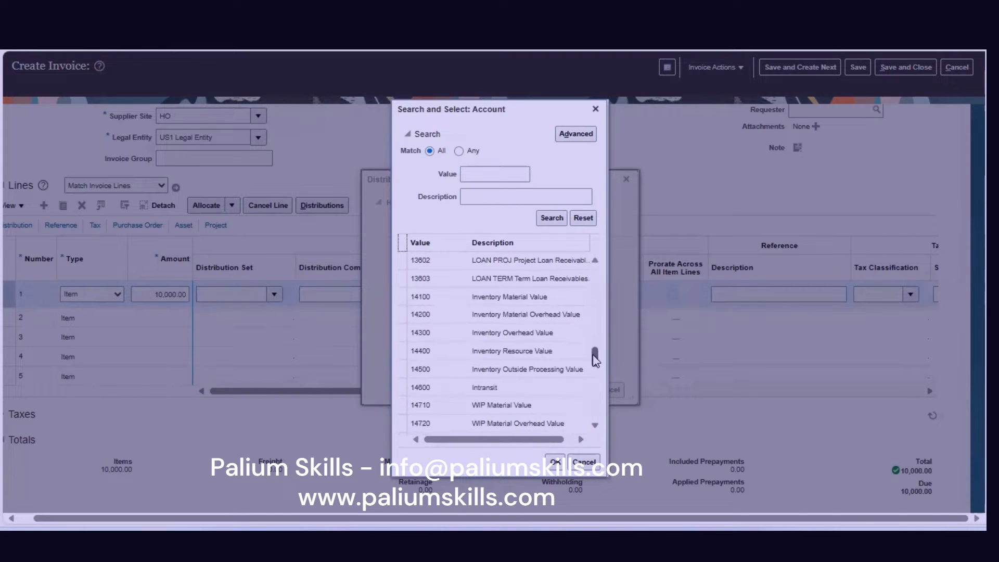
pyautogui.click(555, 300)
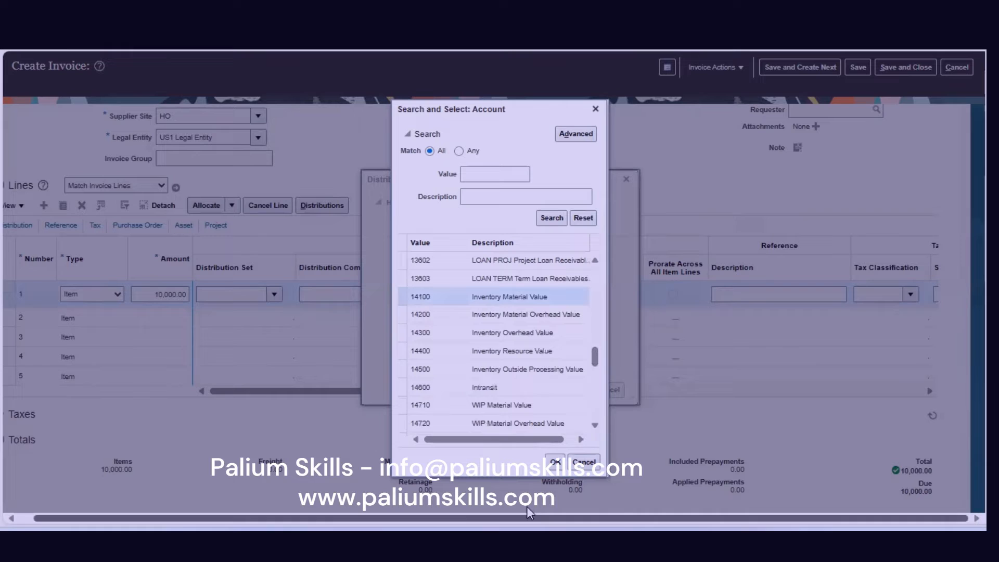
pyautogui.click(555, 465)
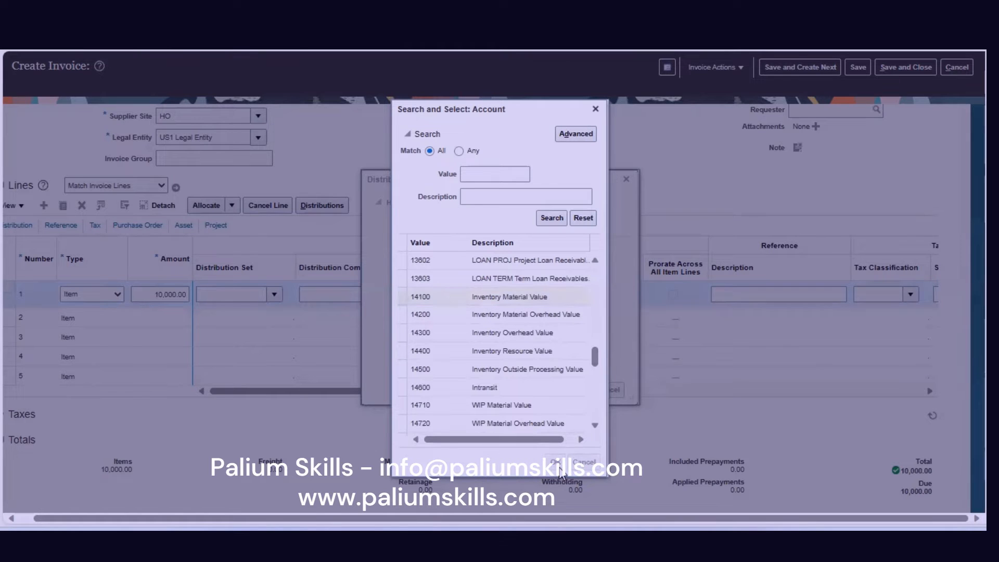
pyautogui.click(580, 391)
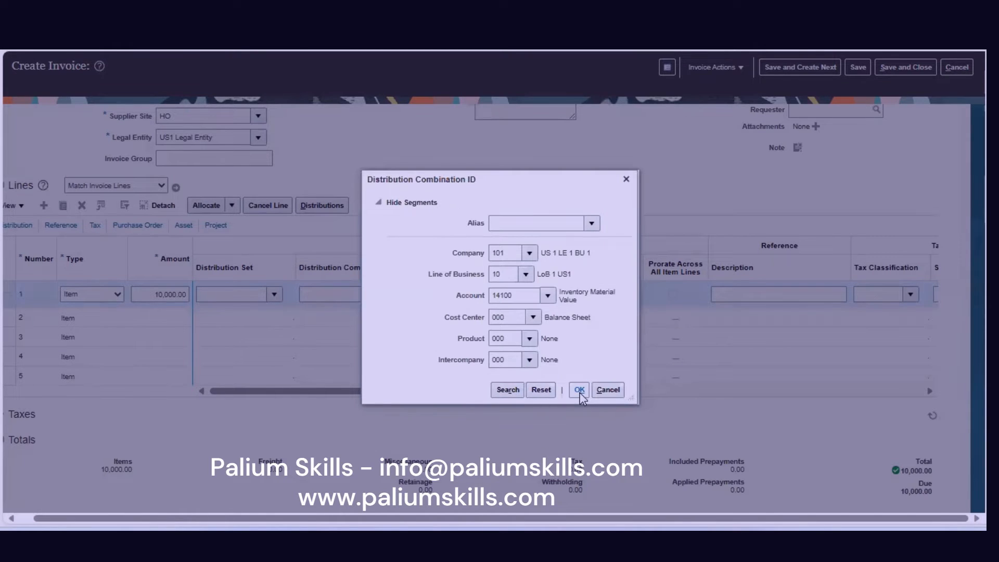
pyautogui.scroll(3, 509, 400)
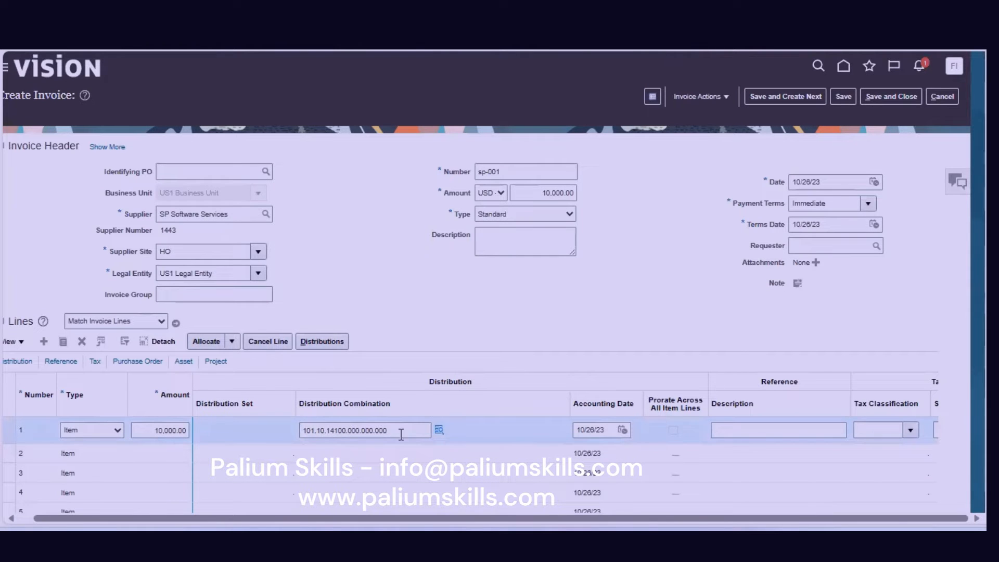
pyautogui.scroll(-3, 966, 452)
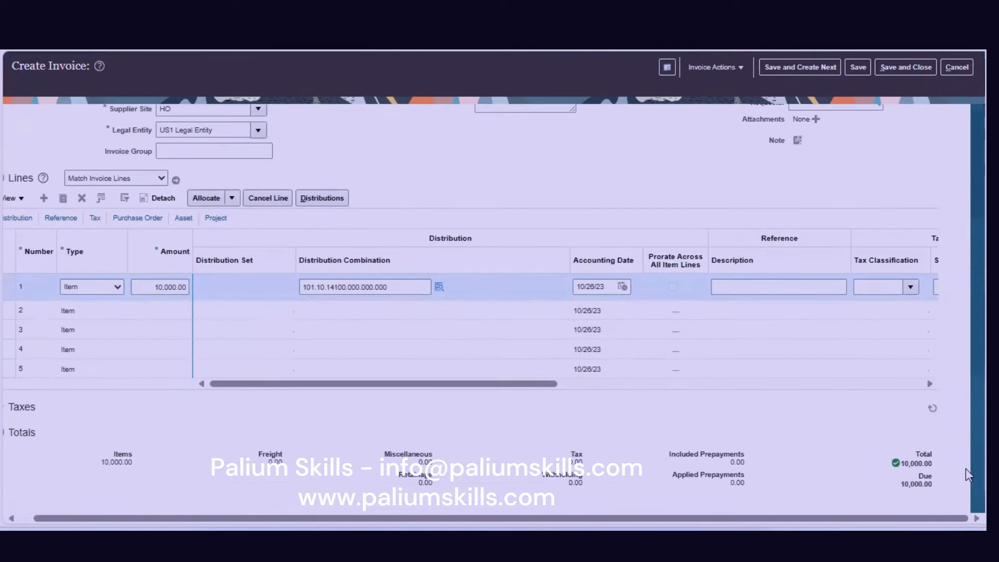
pyautogui.doubleClick(123, 462)
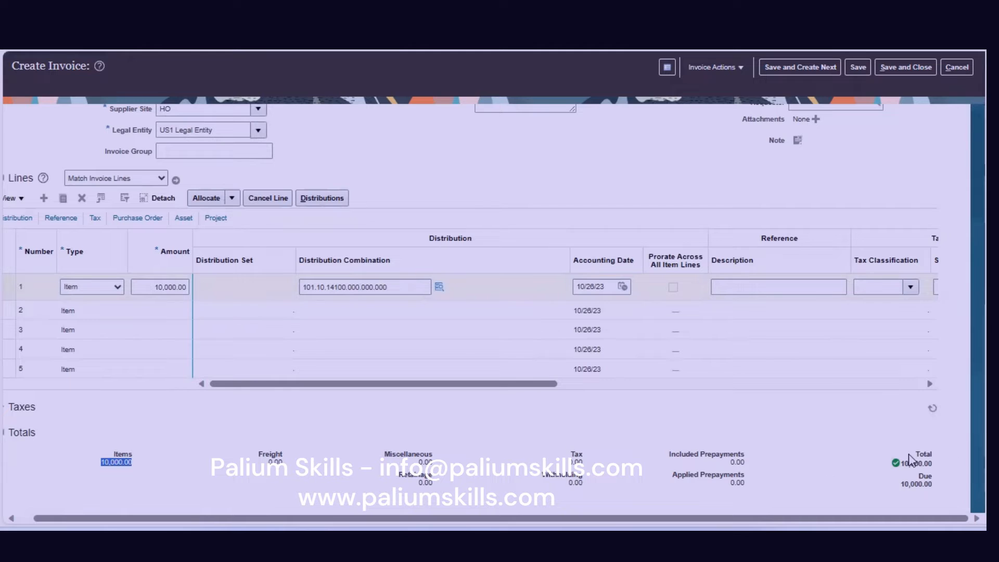
pyautogui.doubleClick(927, 464)
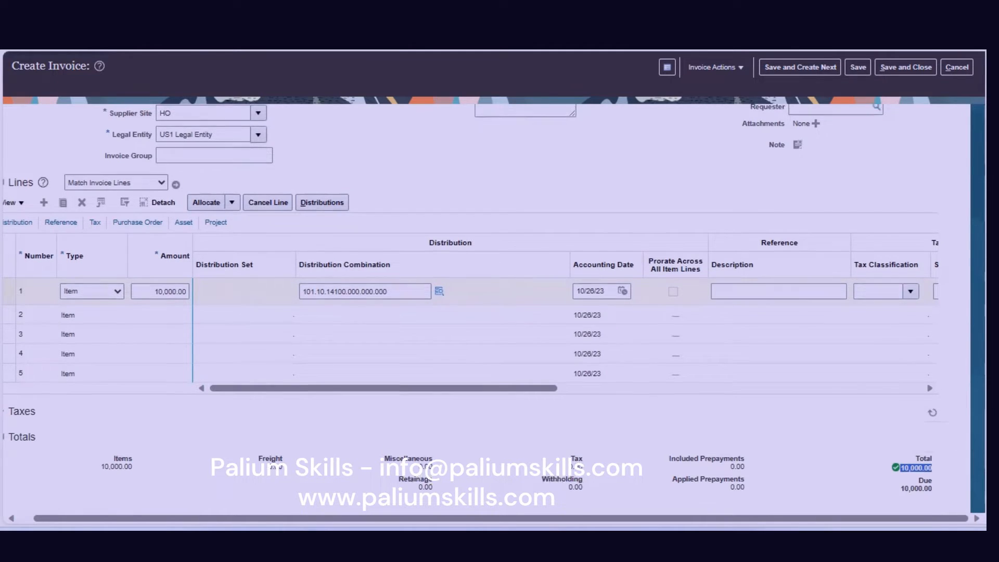
pyautogui.scroll(1, 328, 312)
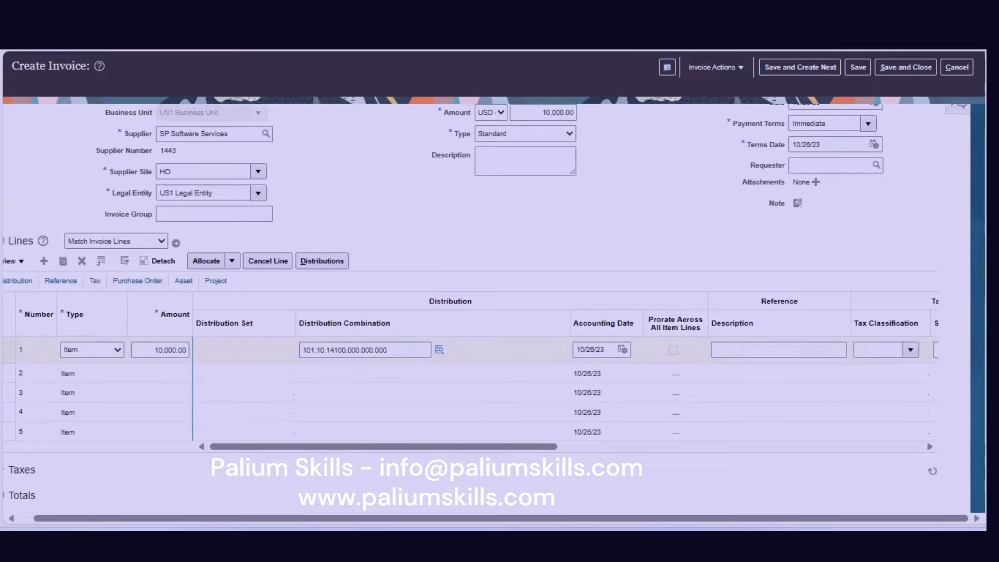
pyautogui.scroll(1, 381, 346)
pyautogui.scroll(2, 381, 333)
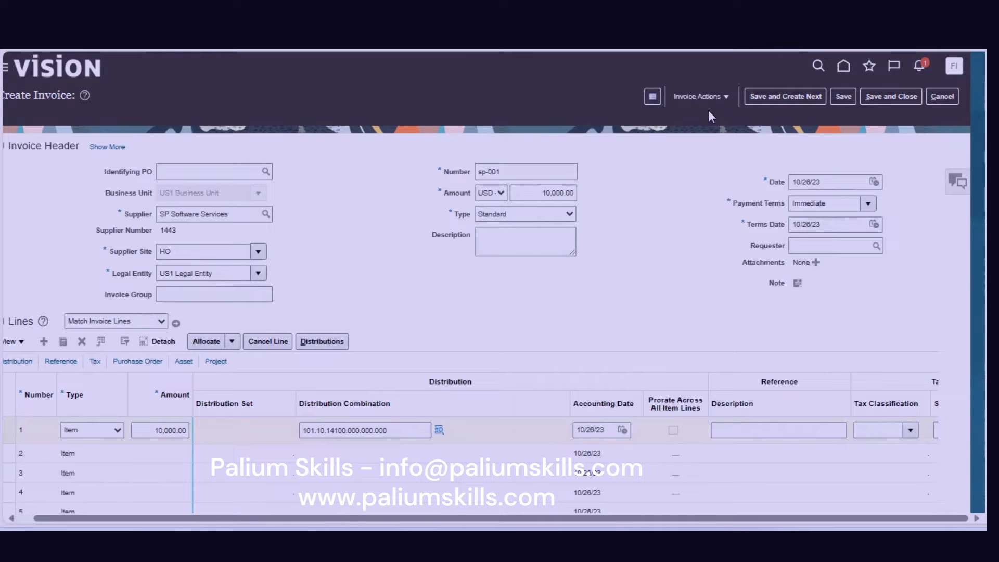
# Run Validate on invoice sp-001 from the Invoice Actions menu.
pyautogui.click(723, 98)
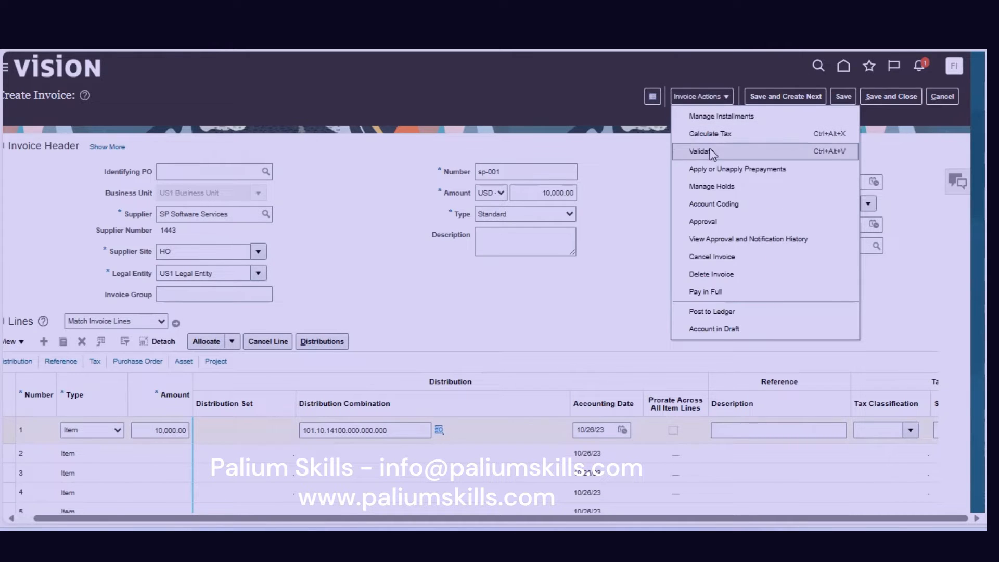
pyautogui.click(640, 187)
pyautogui.click(703, 98)
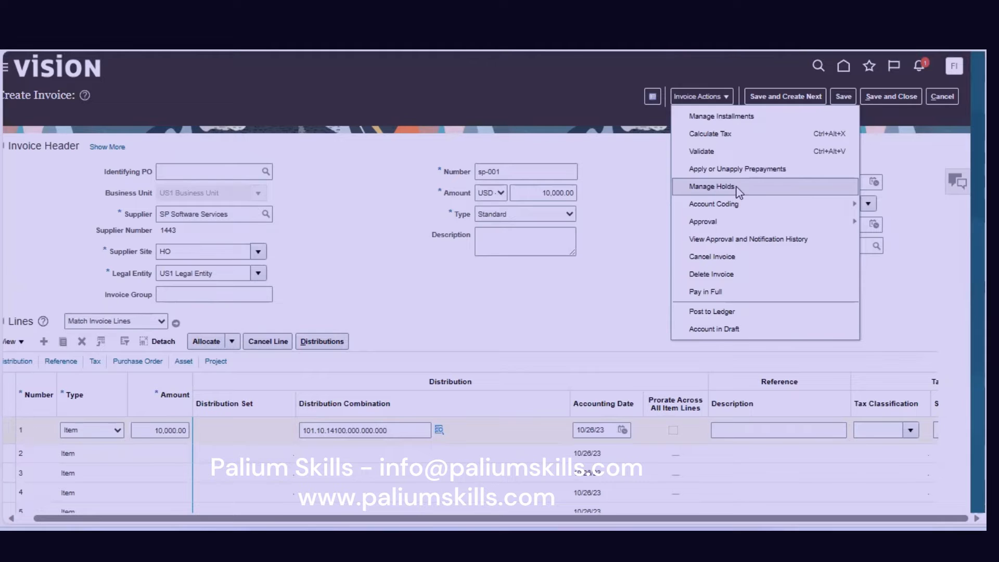
pyautogui.click(714, 152)
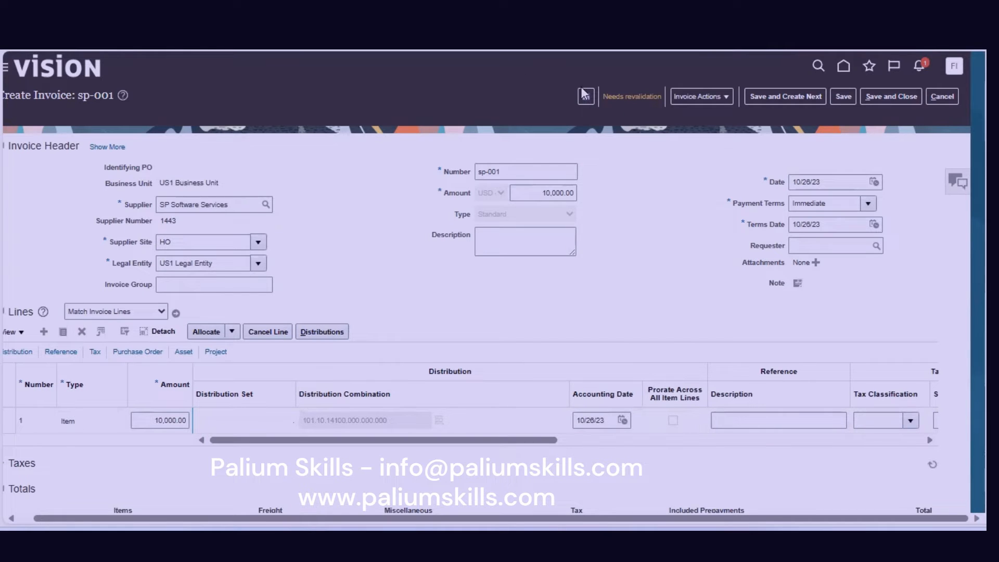
# Open sp-001's Needs revalidation summary to see its unpaid status and holds.
pyautogui.click(649, 98)
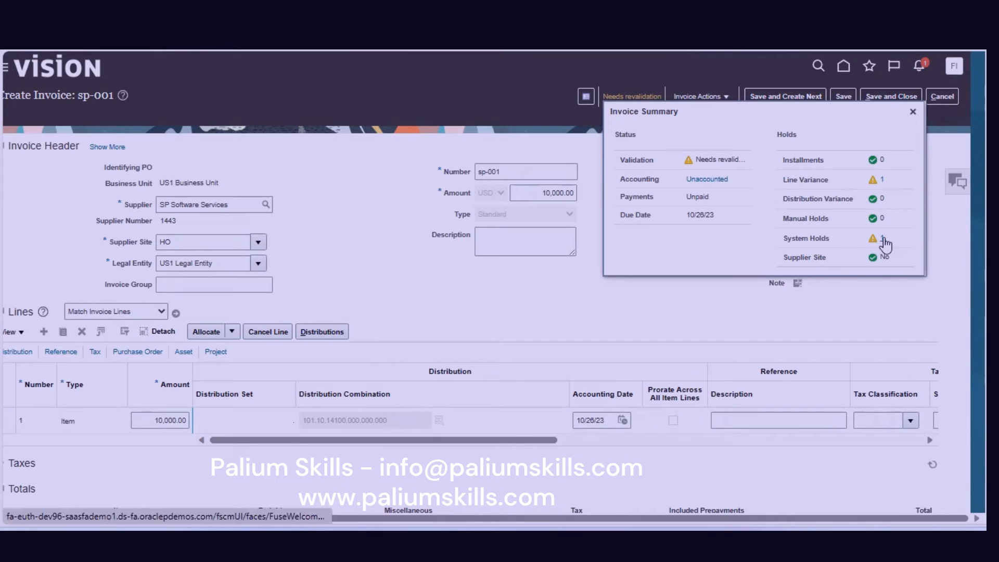
# Read the line variance hold reason in Manage Holds, then close everything without releasing it.
pyautogui.click(726, 98)
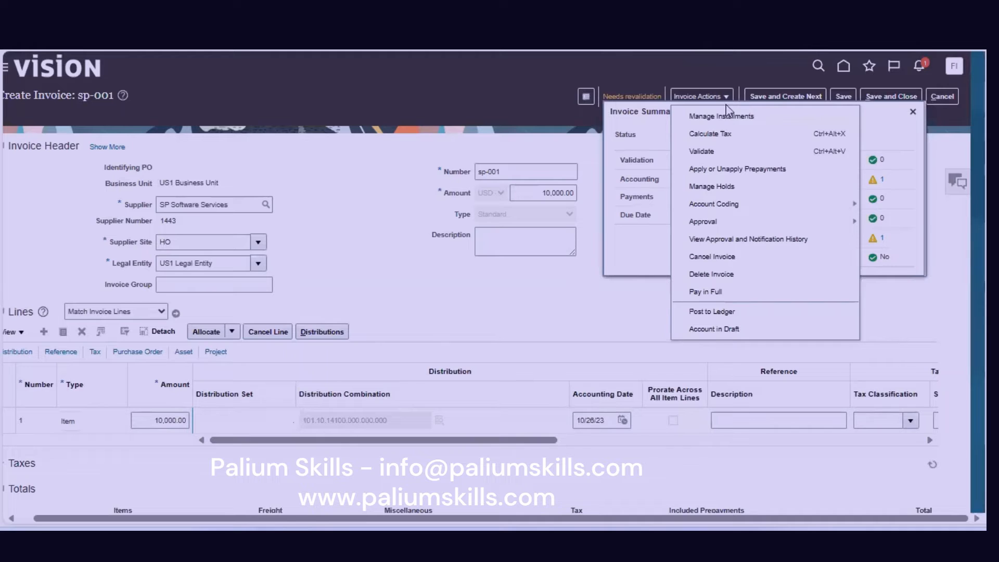
pyautogui.click(729, 183)
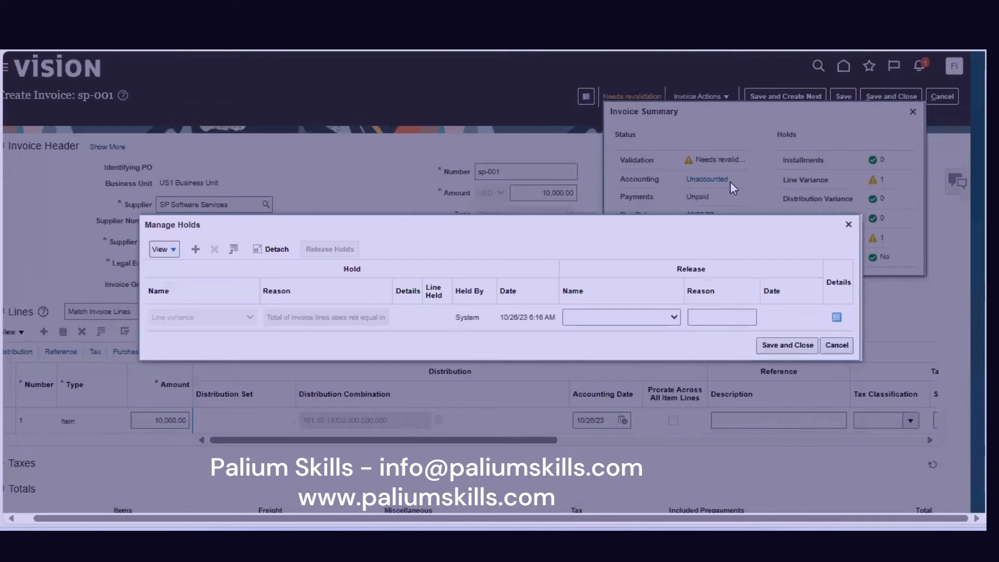
pyautogui.moveTo(291, 316); pyautogui.dragTo(392, 329)
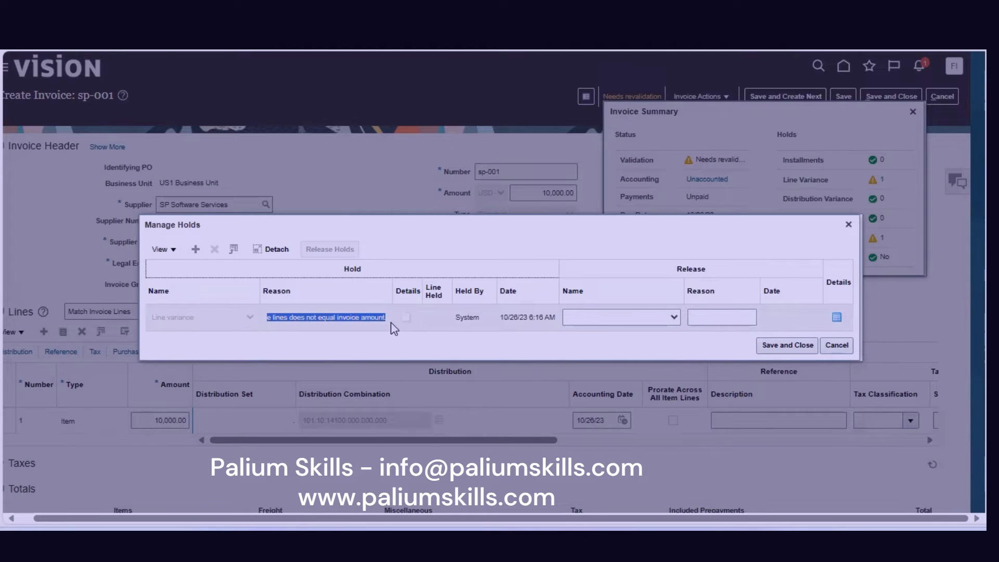
pyautogui.click(836, 345)
pyautogui.click(911, 113)
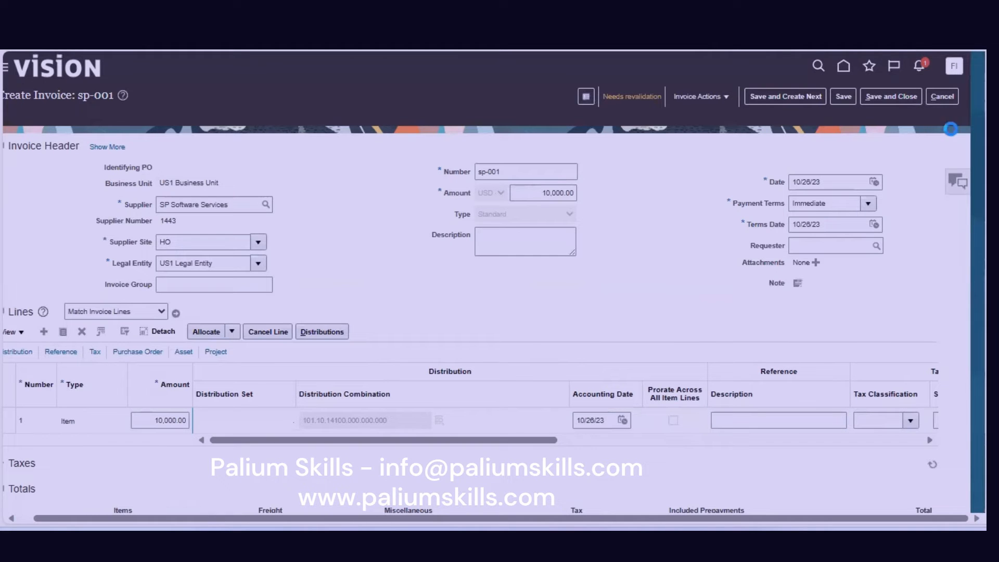
# Compare the invoice totals: Items 10,000.00, Total 10,900.00, Due 10,000.00.
pyautogui.scroll(-2, 499, 313)
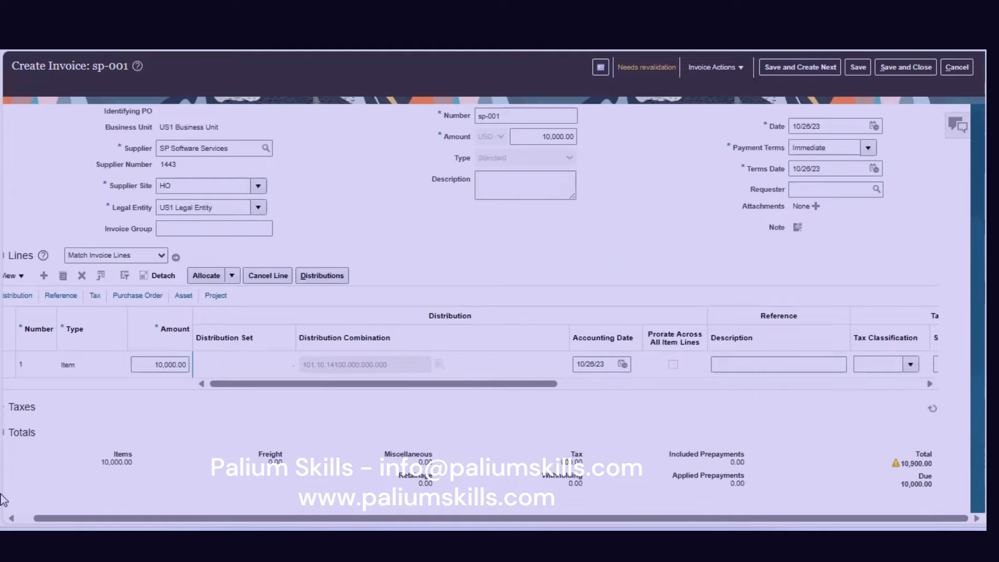
pyautogui.moveTo(101, 461); pyautogui.dragTo(141, 466)
pyautogui.moveTo(562, 461); pyautogui.dragTo(598, 464)
pyautogui.click(905, 465)
pyautogui.moveTo(904, 465); pyautogui.dragTo(941, 474)
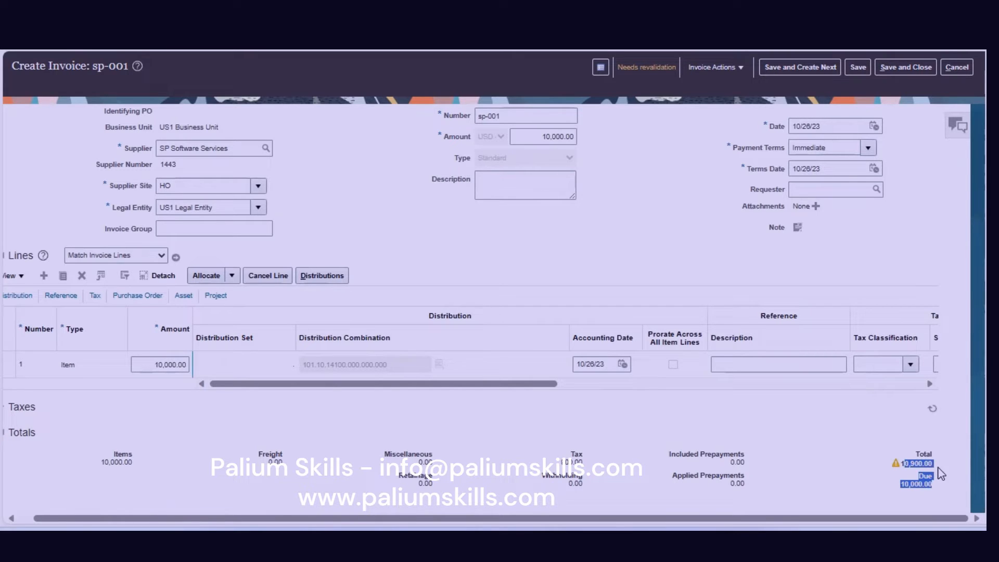
pyautogui.click(905, 485)
pyautogui.moveTo(901, 485); pyautogui.dragTo(940, 491)
# Change the header Amount to 10,900.00 and commit it.
pyautogui.click(560, 136)
pyautogui.press('BackSpace')
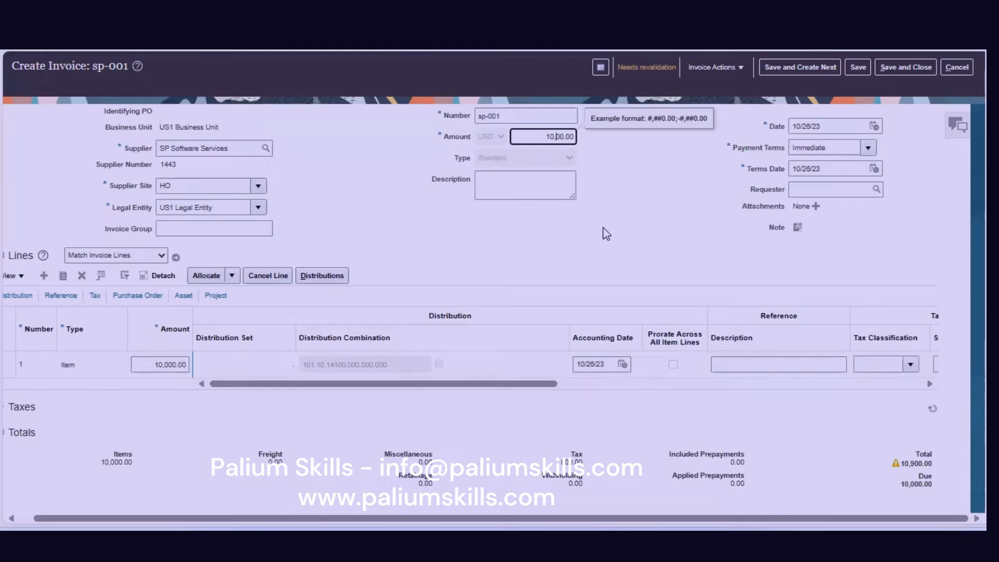
pyautogui.write('9')
pyautogui.click(523, 180)
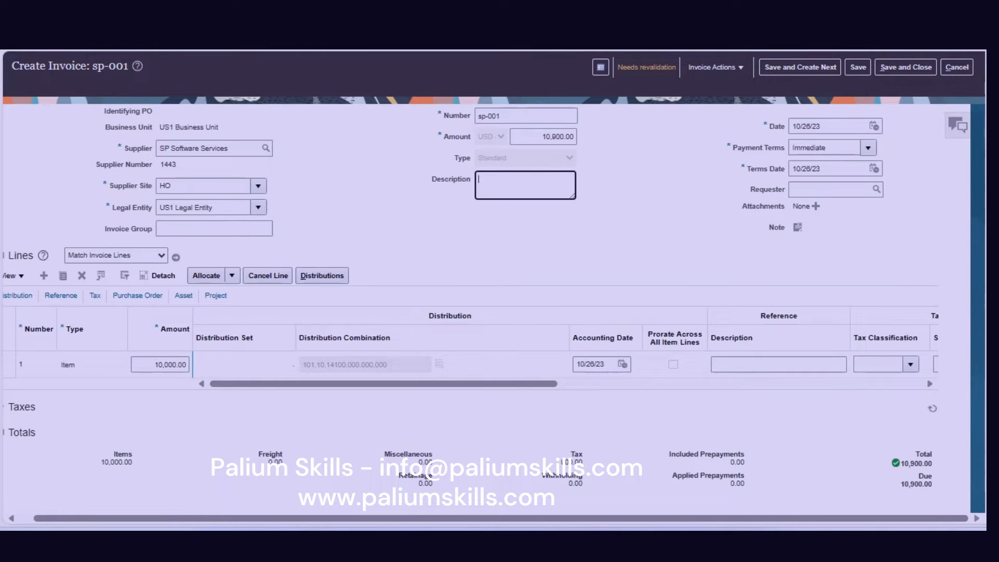
pyautogui.scroll(2, 744, 100)
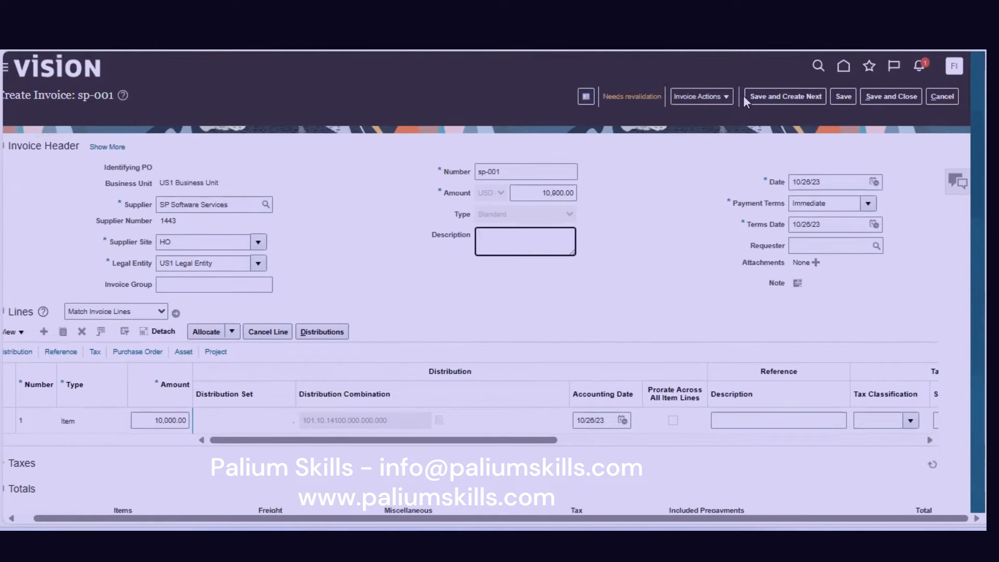
# Save invoice sp-001 and validate it, bringing its status to Validated.
pyautogui.click(842, 98)
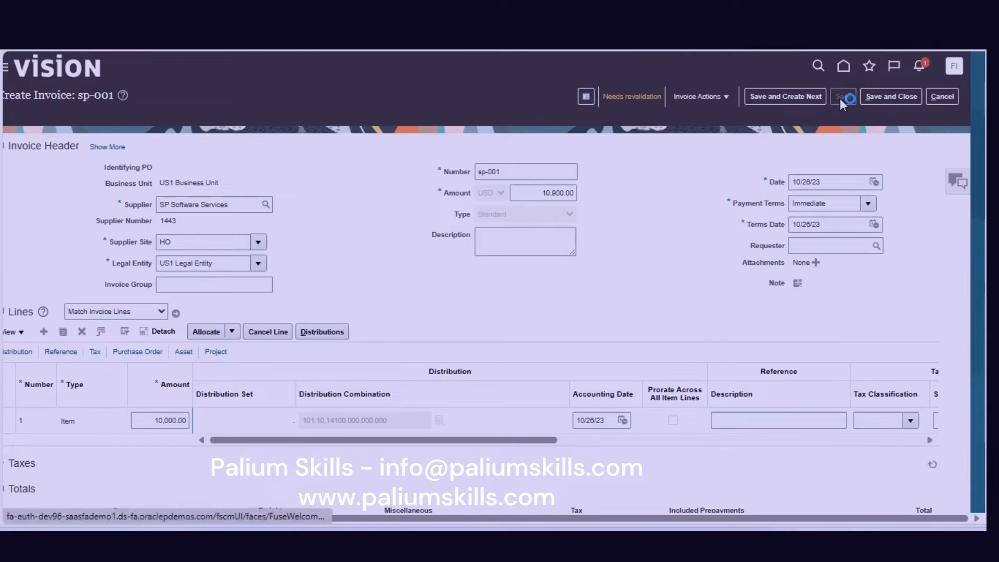
pyautogui.click(726, 97)
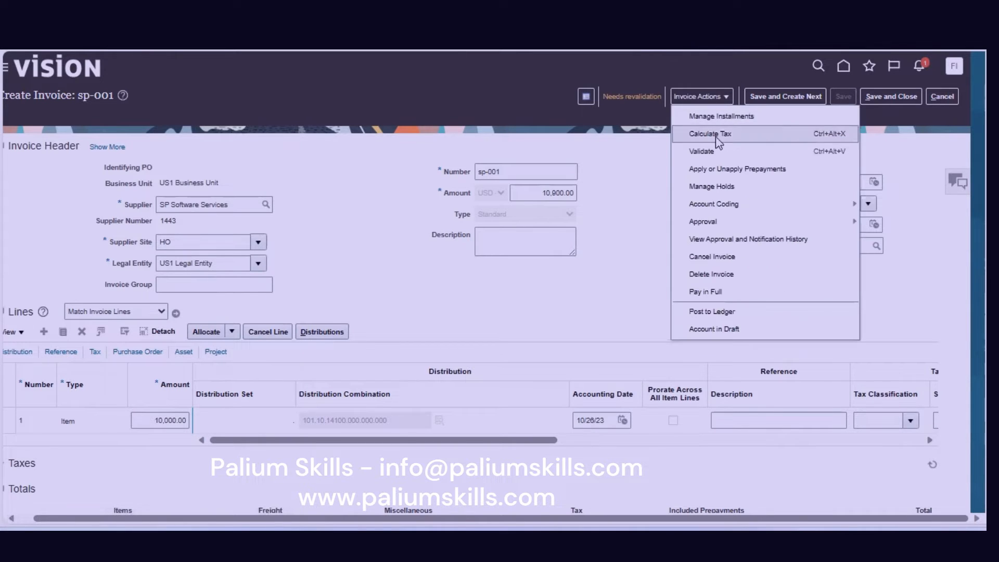
pyautogui.click(703, 152)
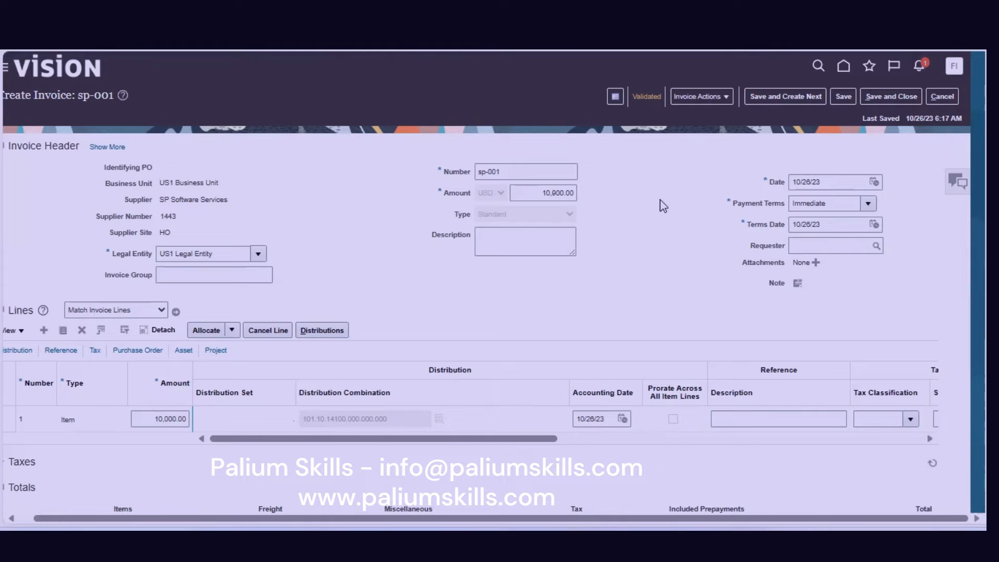
pyautogui.click(718, 95)
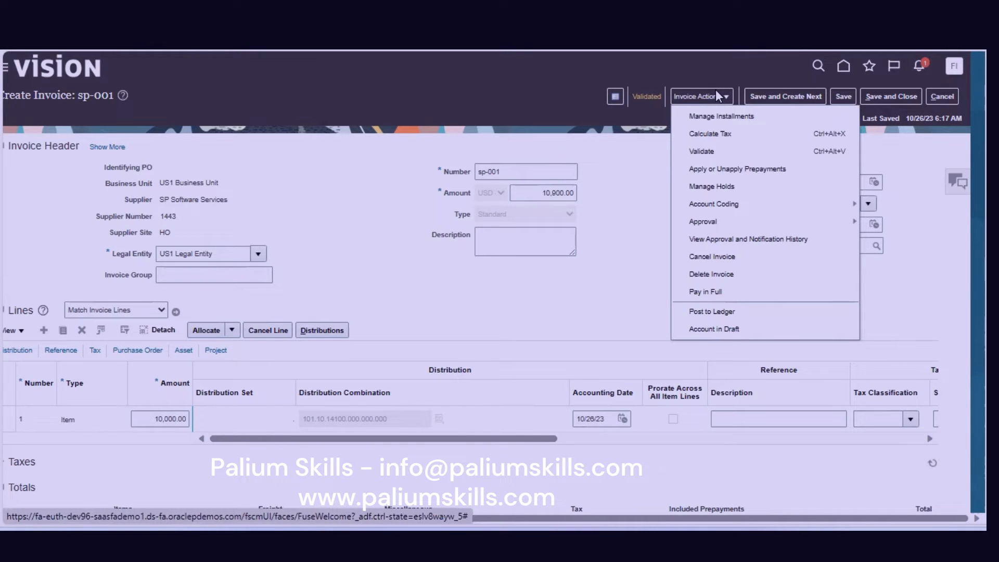
# Post sp-001's accounting to the ledger and view the created accounting entries.
pyautogui.click(723, 317)
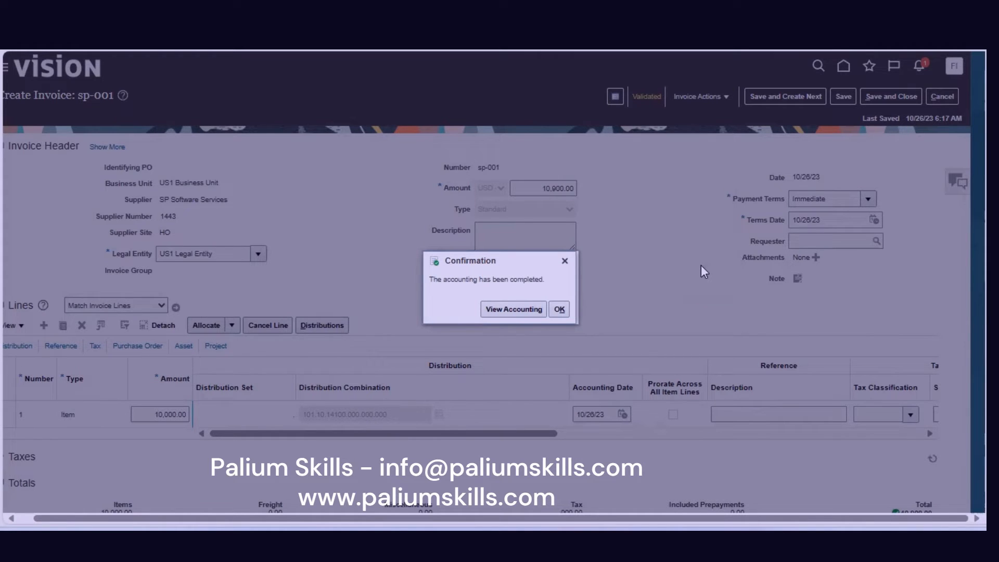
pyautogui.click(531, 311)
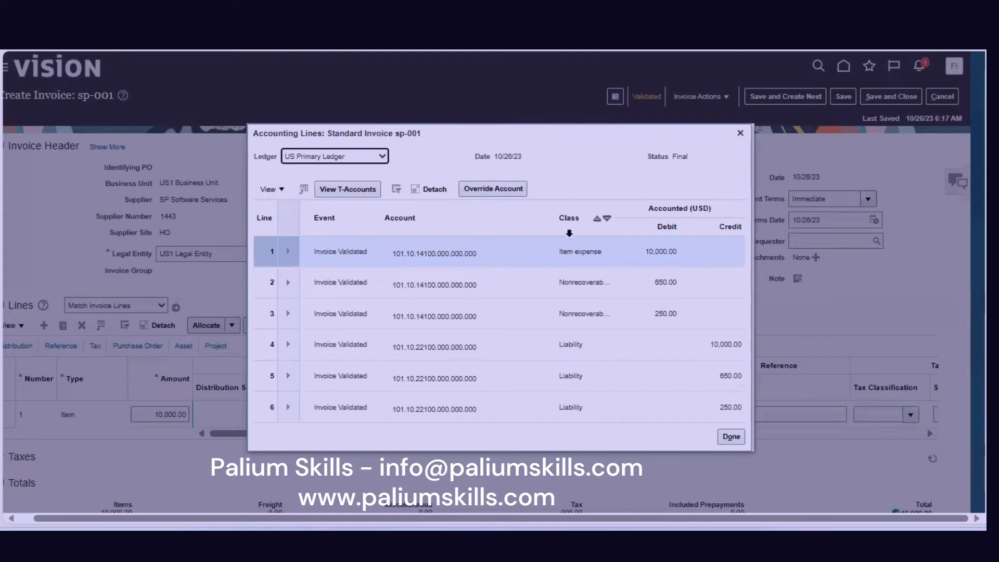
# Inspect the 10,000.00, 650.00 and 250.00 debit lines and expand line 2's tax description.
pyautogui.click(576, 257)
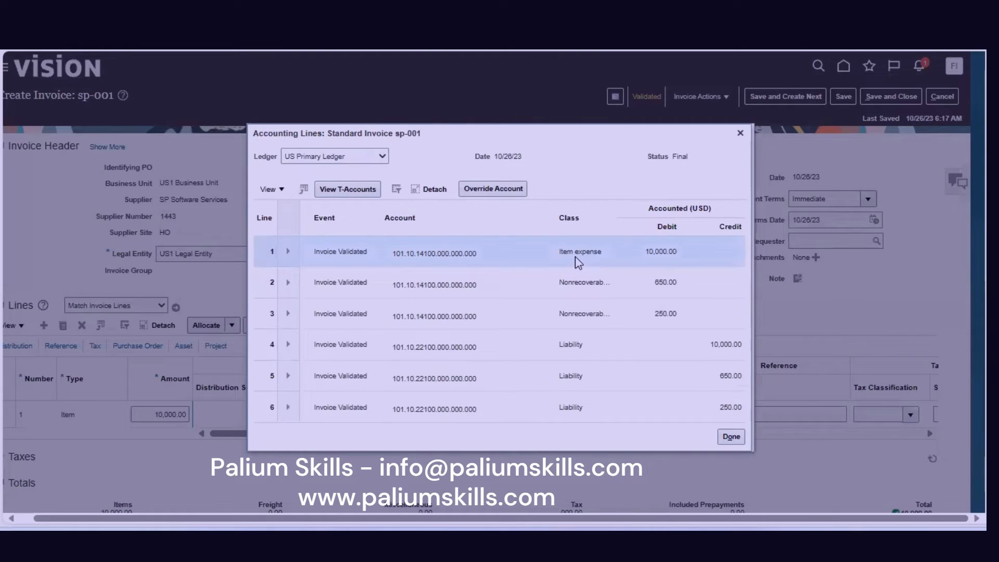
pyautogui.click(579, 283)
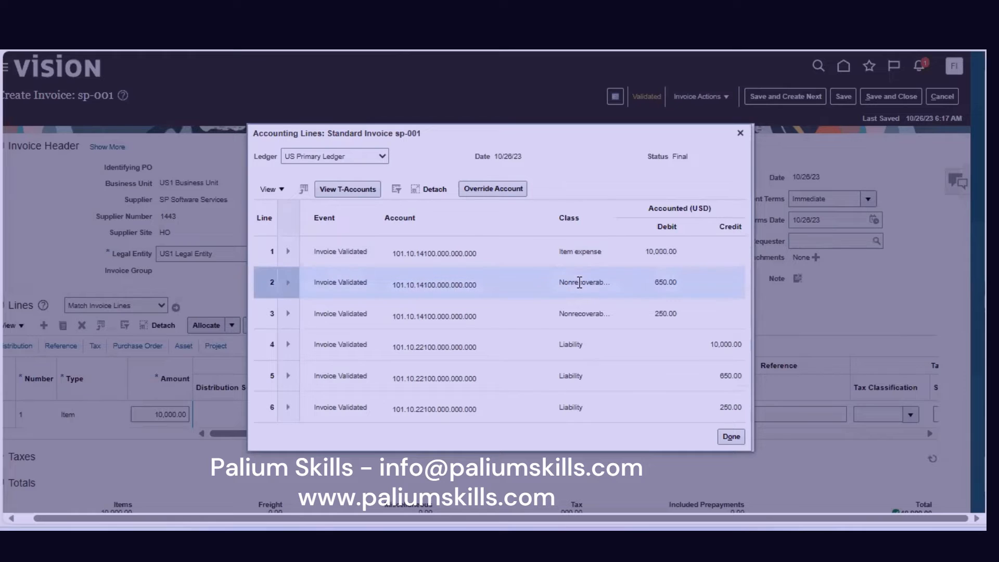
pyautogui.click(588, 312)
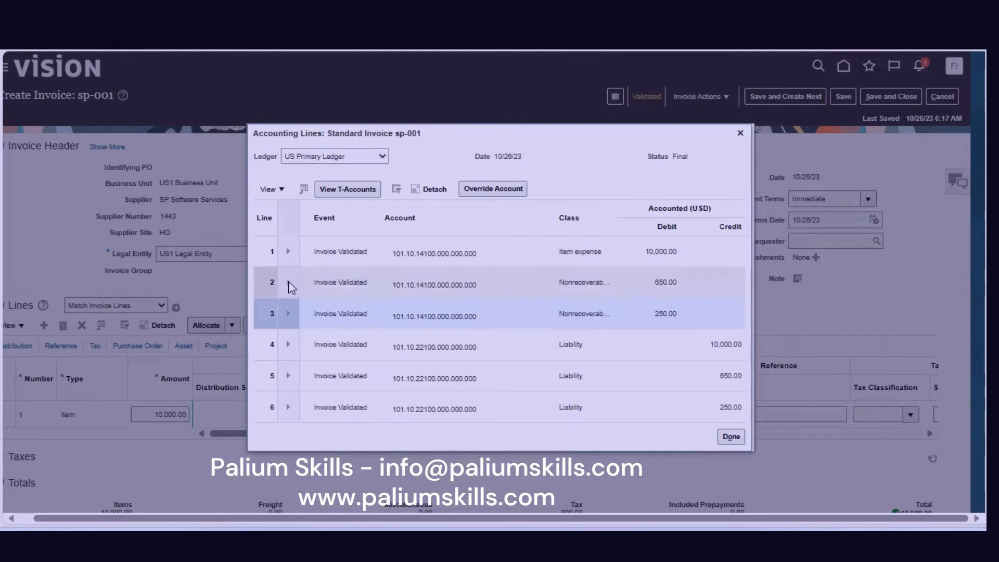
pyautogui.click(288, 282)
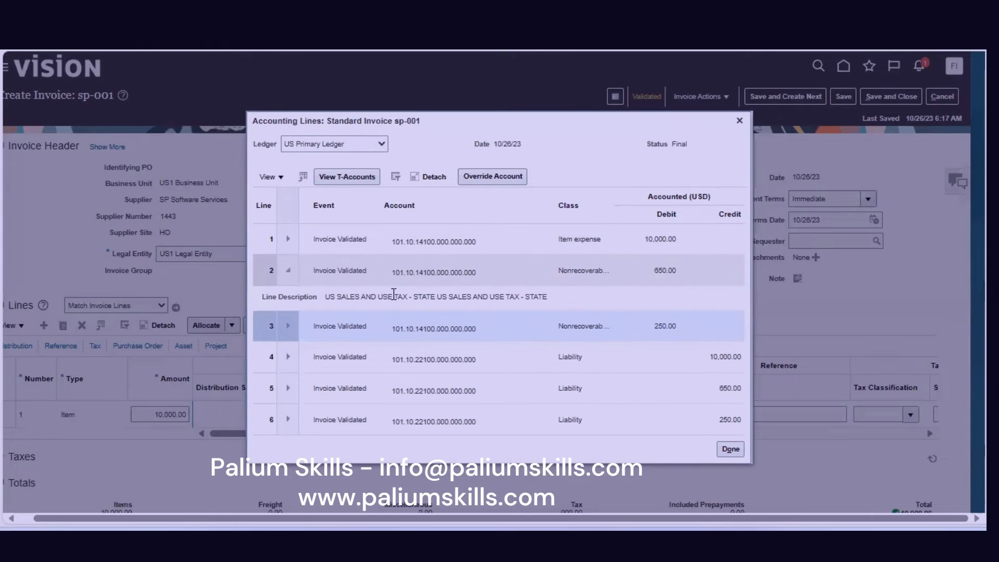
pyautogui.tripleClick(397, 295)
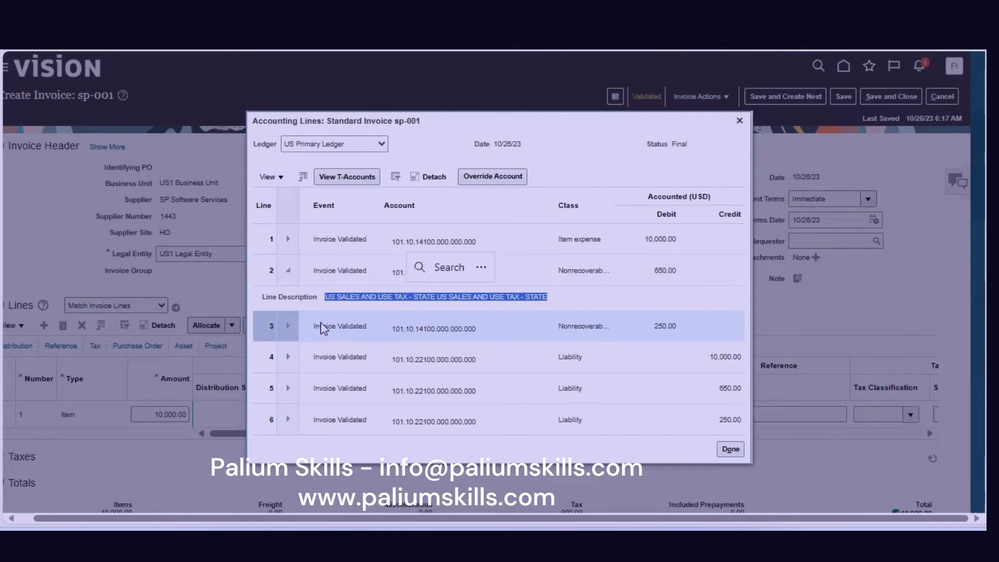
# Expand accounting line 1 and look up its account segments, then switch to T-accounts.
pyautogui.click(287, 239)
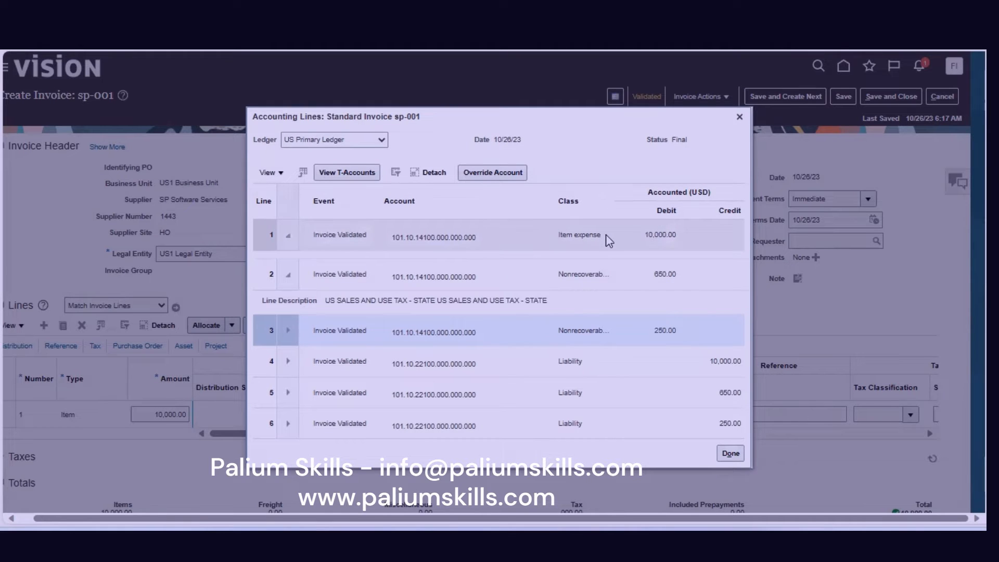
pyautogui.click(288, 231)
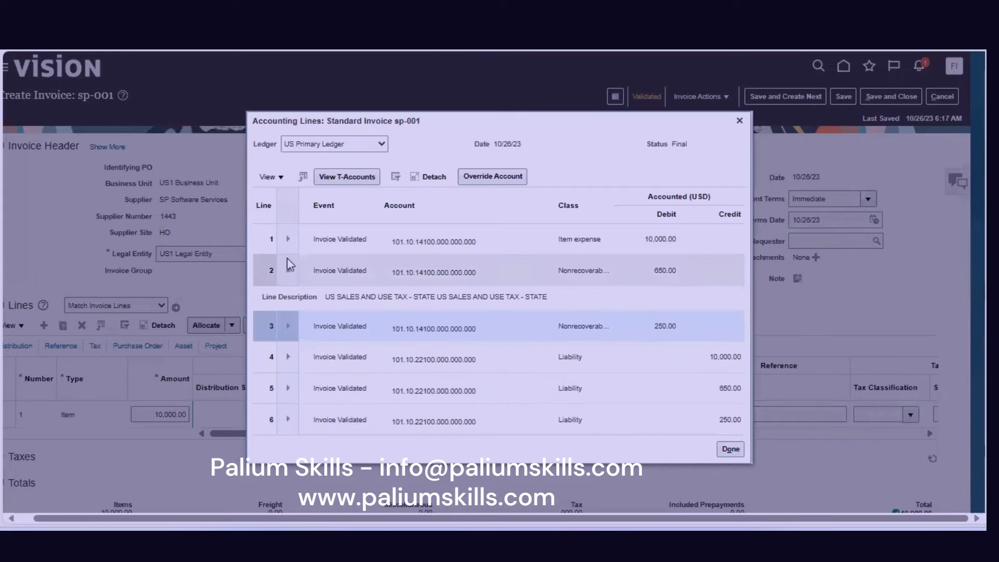
pyautogui.click(424, 241)
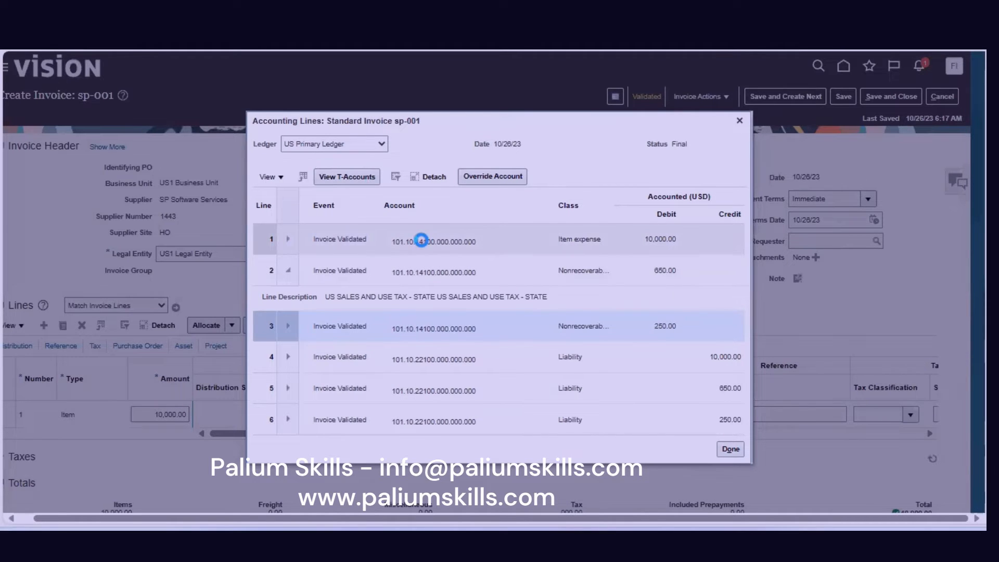
pyautogui.click(287, 238)
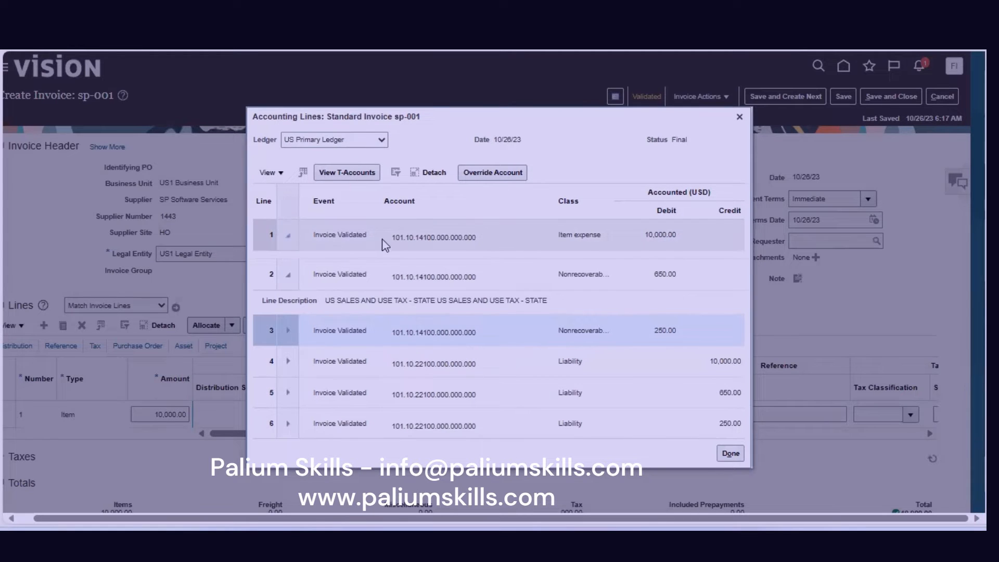
pyautogui.click(361, 175)
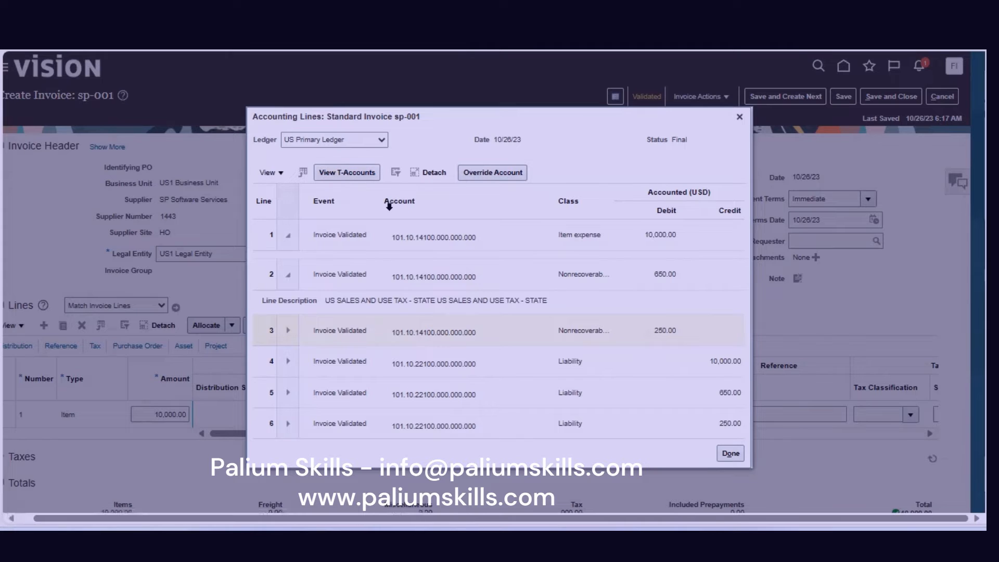
pyautogui.click(380, 225)
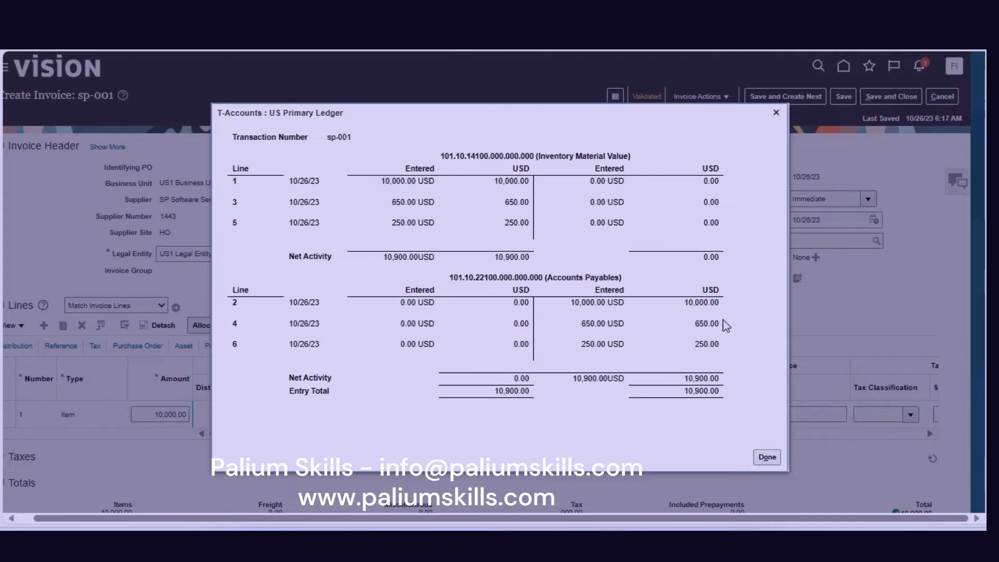
pyautogui.click(767, 458)
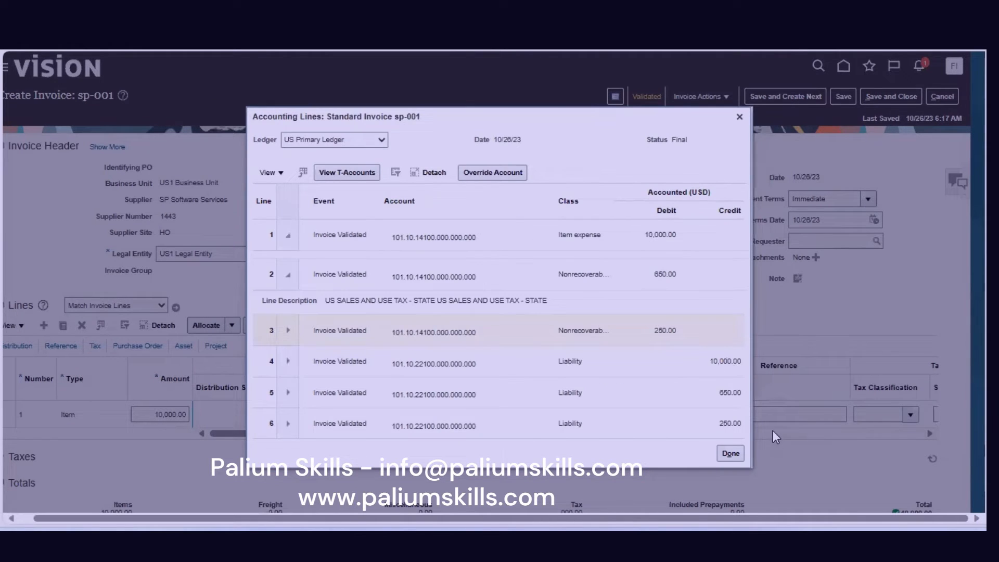
# Expand and collapse accounting lines 3, 4 and 5 to read their descriptions.
pyautogui.click(288, 331)
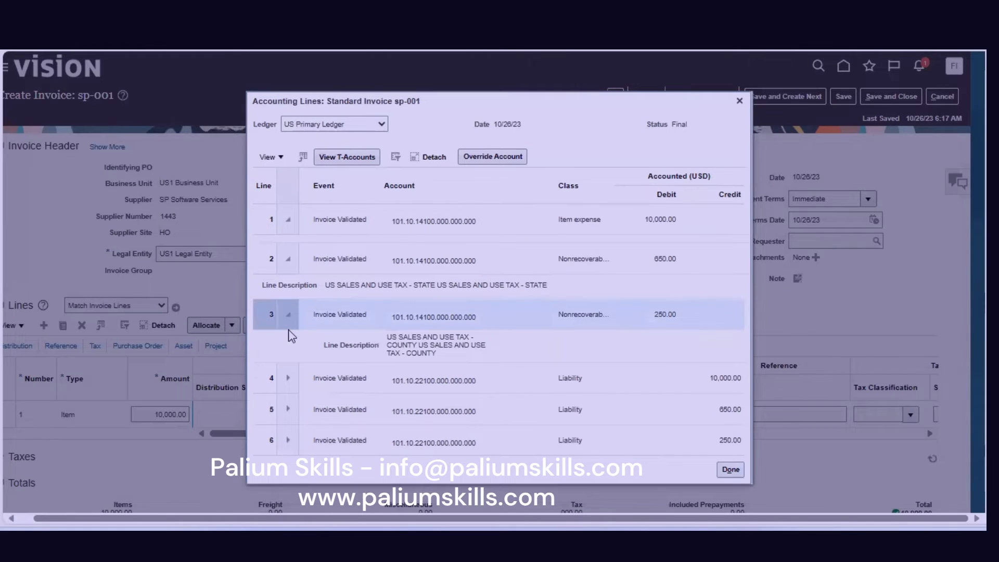
pyautogui.click(289, 314)
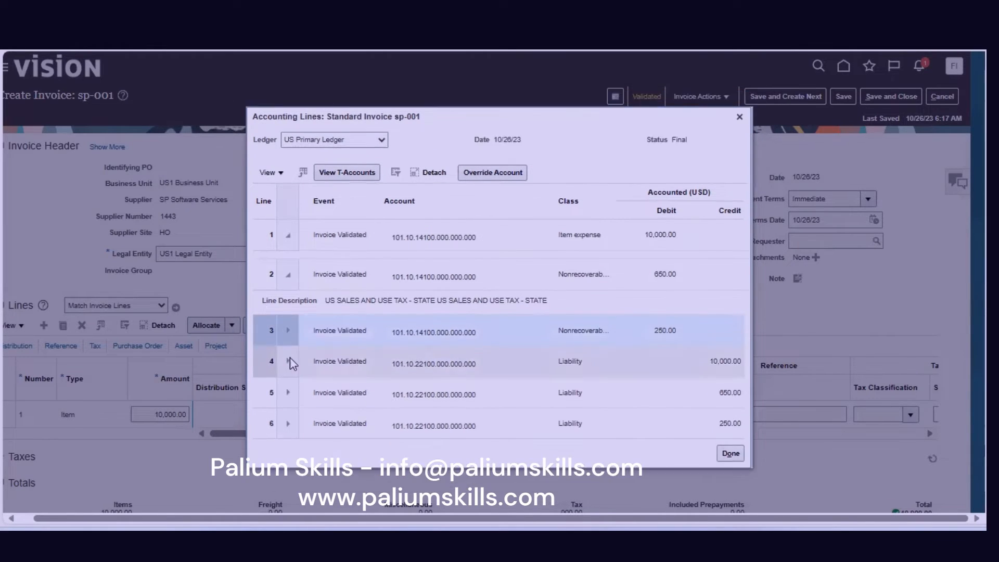
pyautogui.click(291, 359)
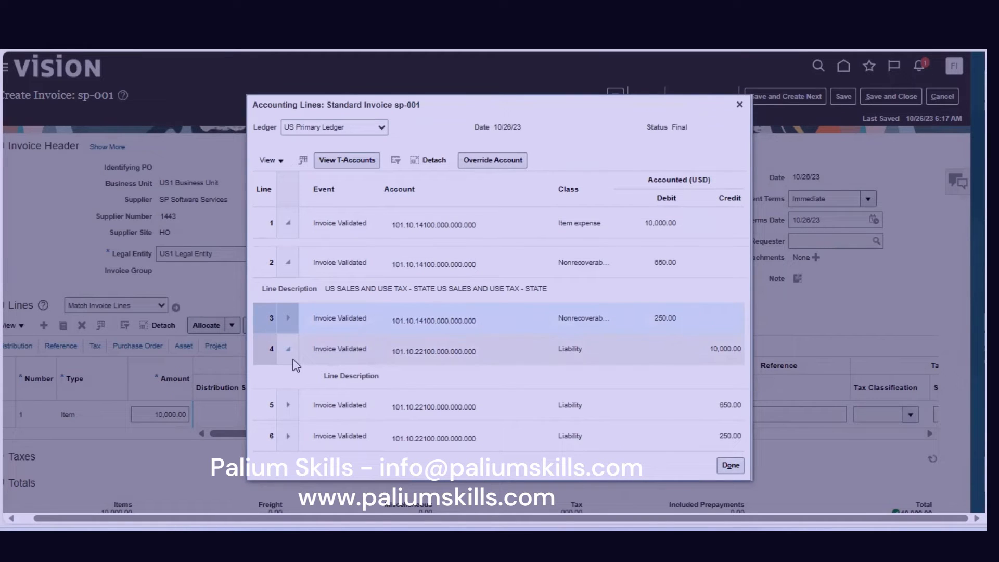
pyautogui.click(288, 347)
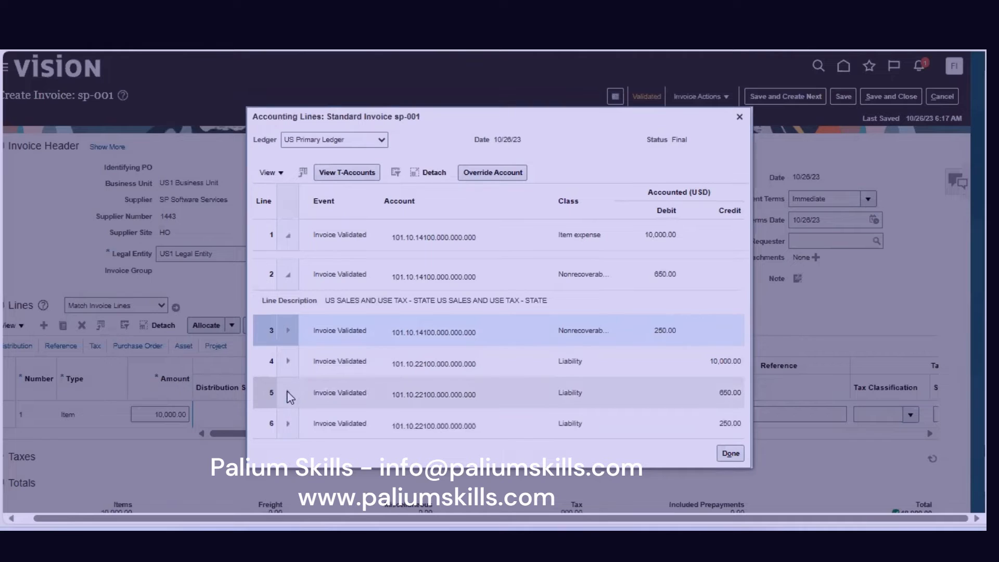
pyautogui.click(292, 393)
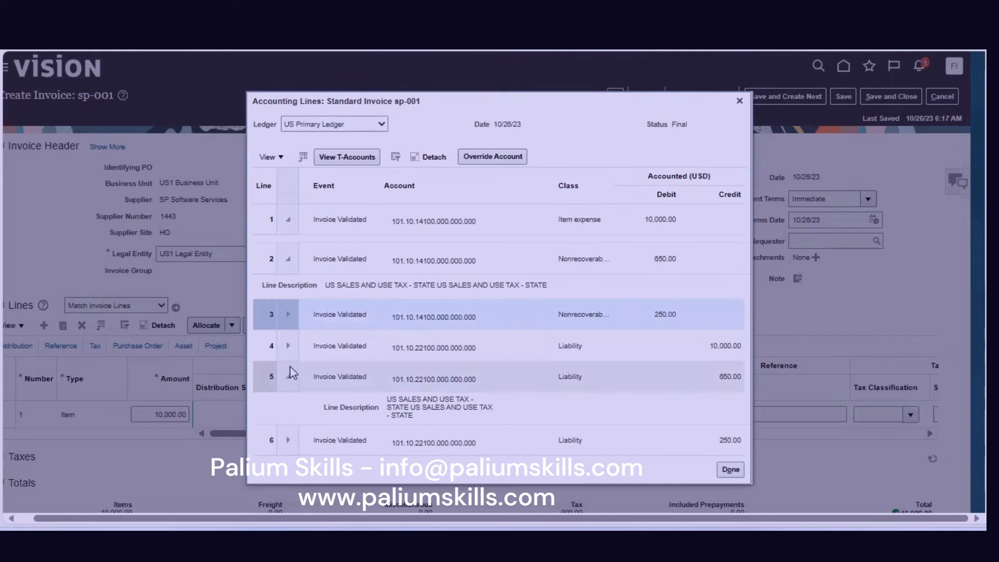
pyautogui.click(290, 379)
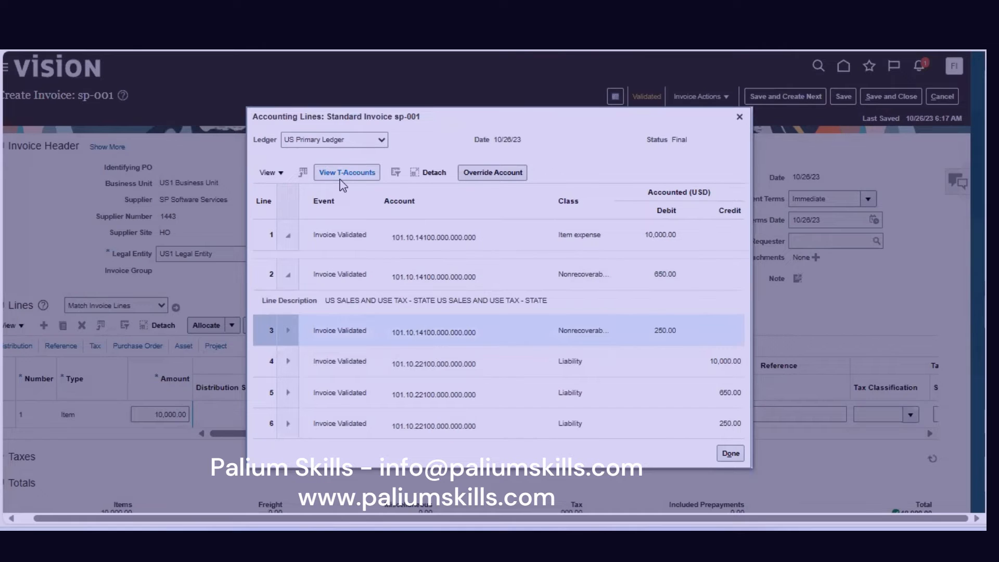
# Switch the ledger to US IFRS Secondary Ledger, then close the accounting lines.
pyautogui.click(382, 140)
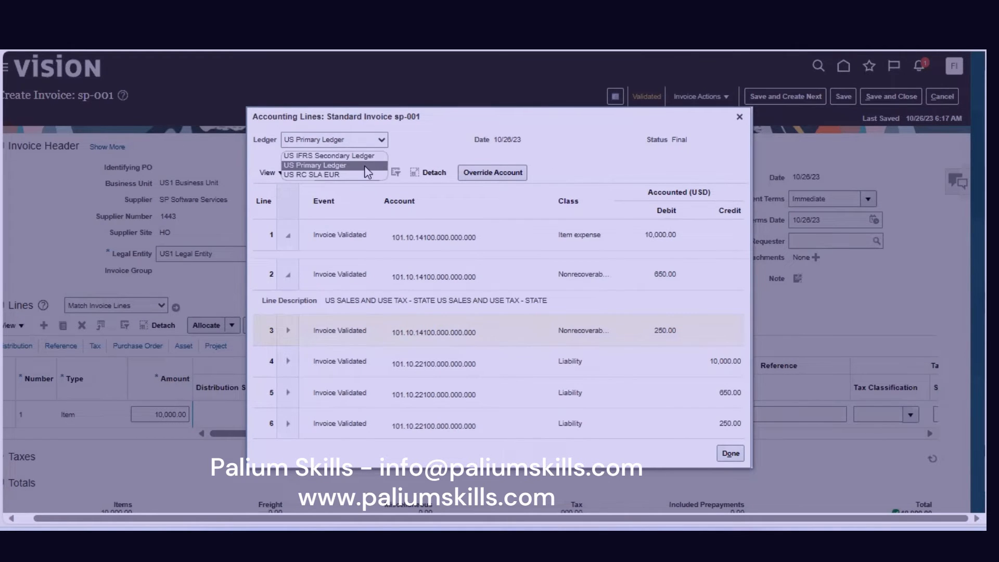
pyautogui.click(369, 157)
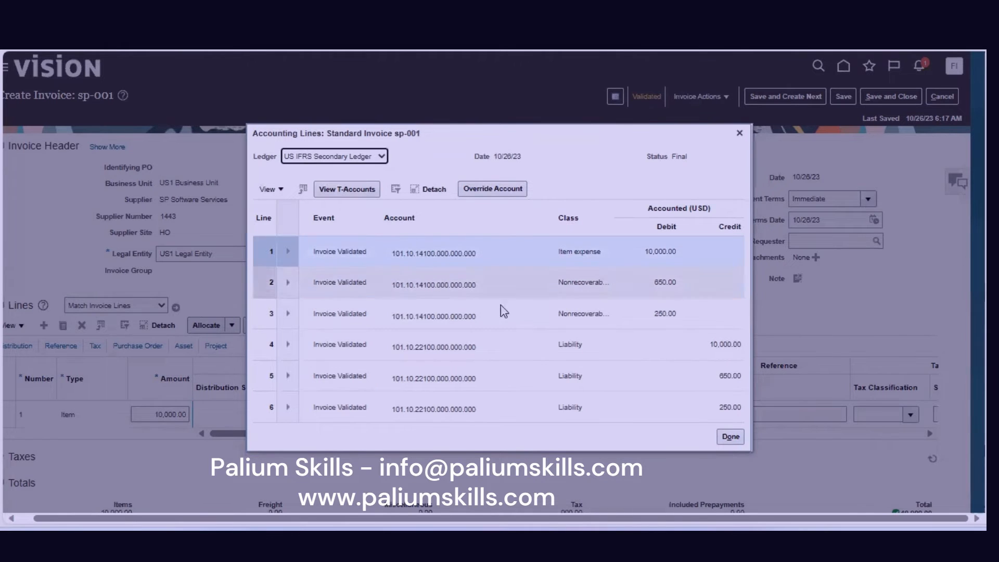
pyautogui.click(730, 437)
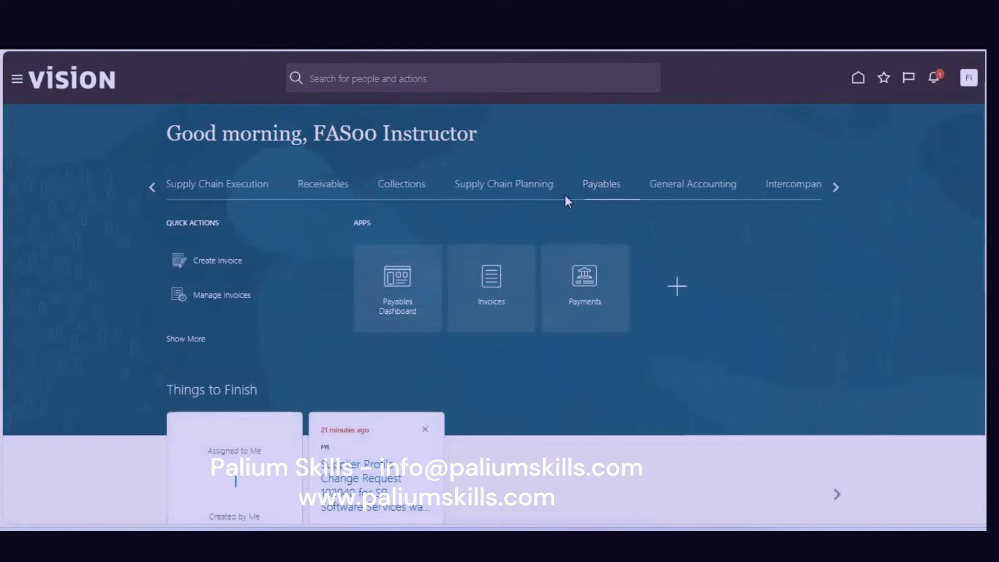
# Go to Manage Journals through the General Accounting Journals work area.
pyautogui.click(682, 190)
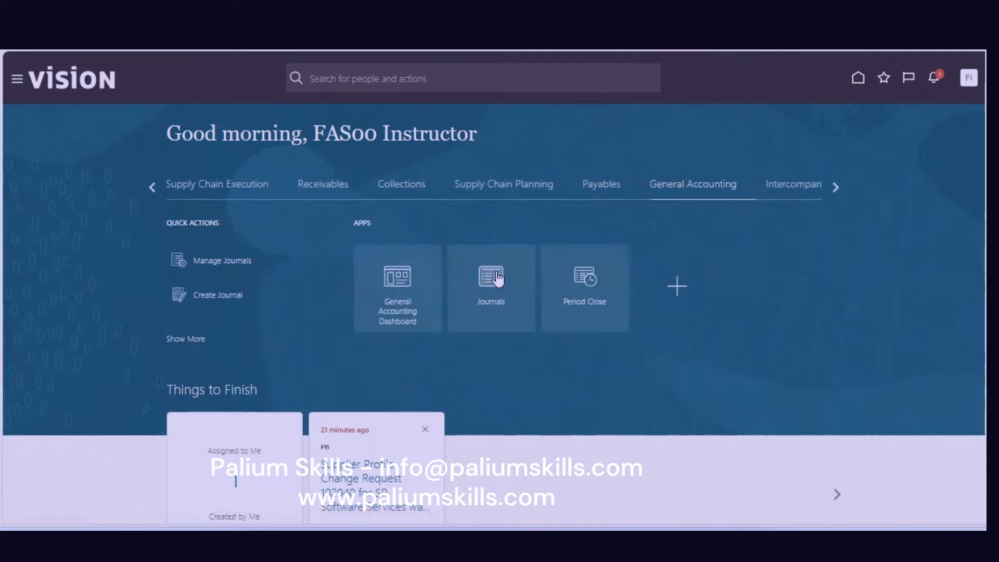
pyautogui.click(497, 278)
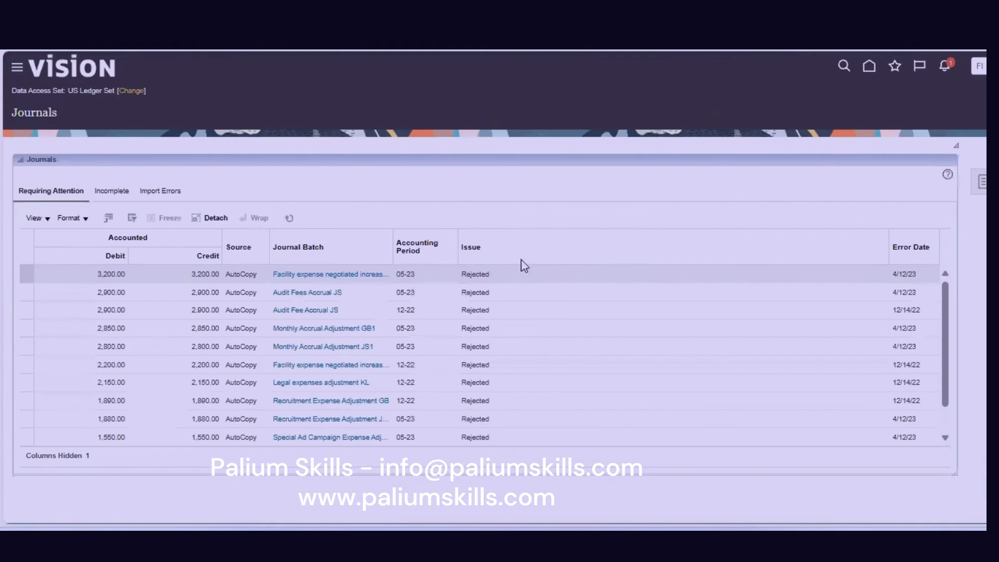
pyautogui.click(982, 181)
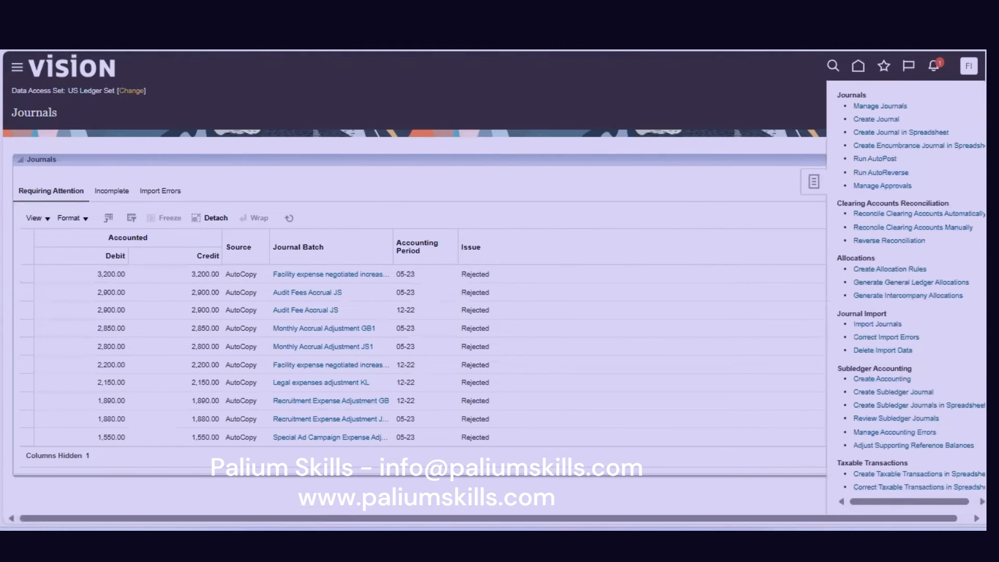
pyautogui.click(888, 107)
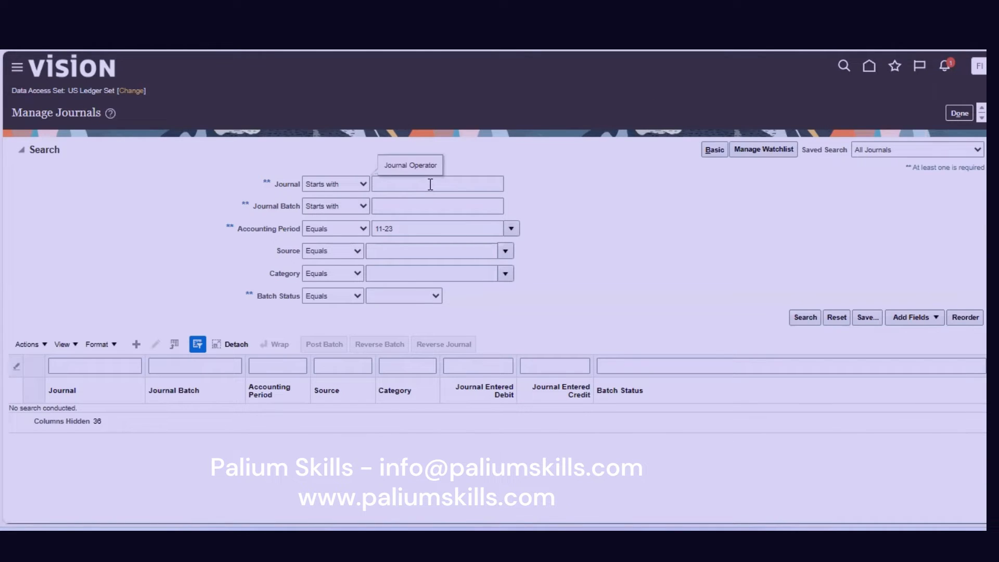
# Search journals for period 10-23 and select the 10,900.00 Purchase Invoices journal.
pyautogui.click(385, 229)
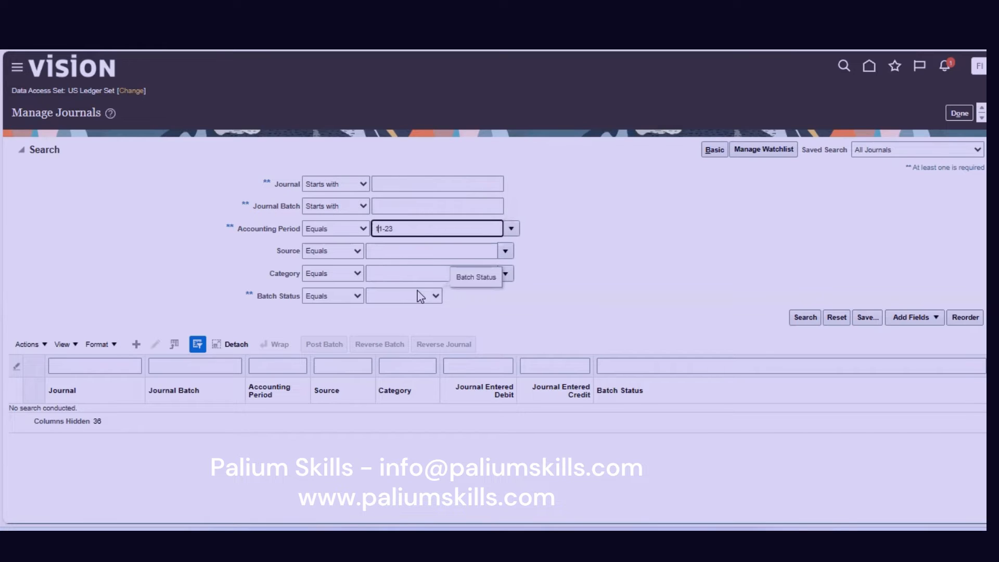
pyautogui.write('0')
pyautogui.click(804, 322)
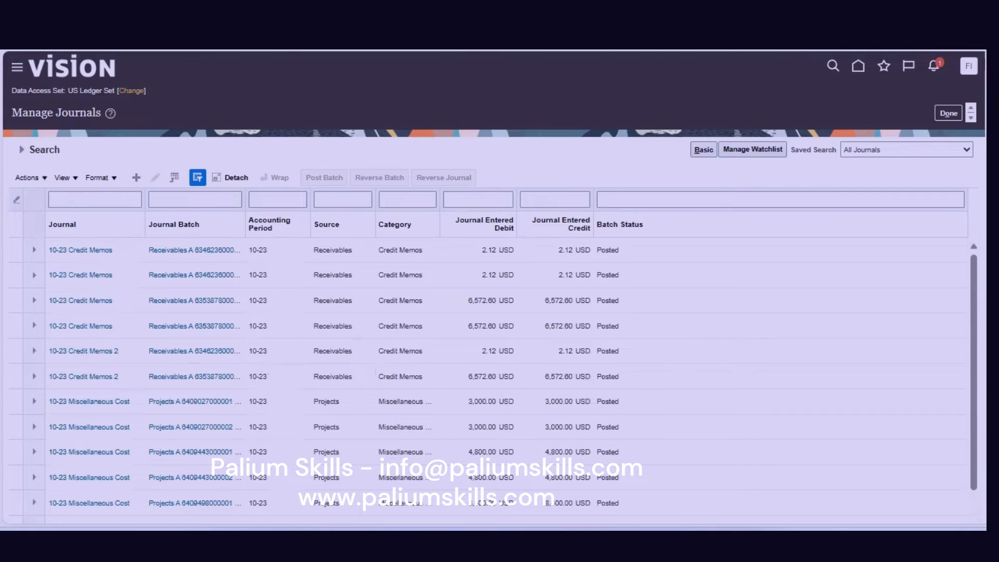
pyautogui.moveTo(970, 259); pyautogui.dragTo(972, 293)
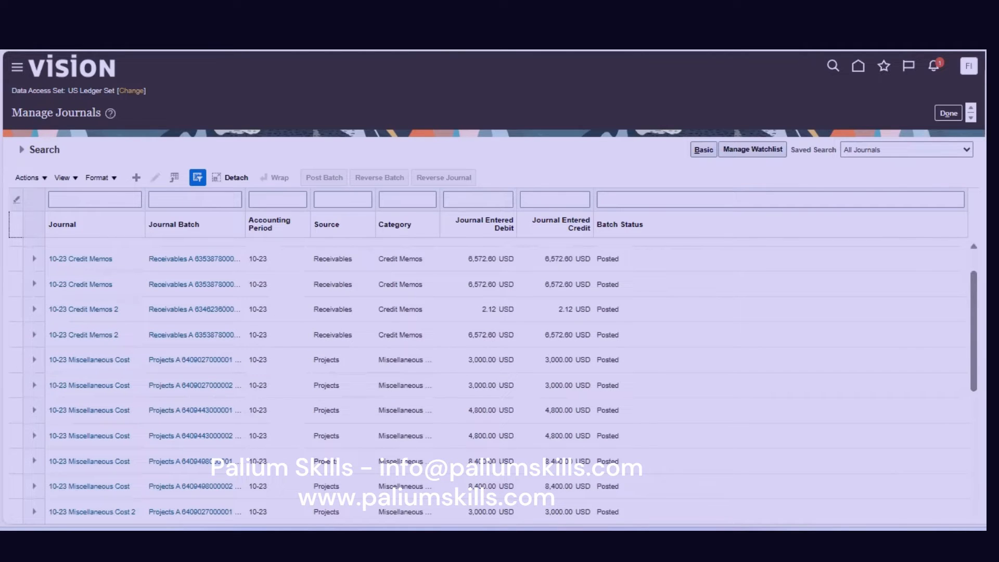
pyautogui.moveTo(973, 309); pyautogui.dragTo(972, 411)
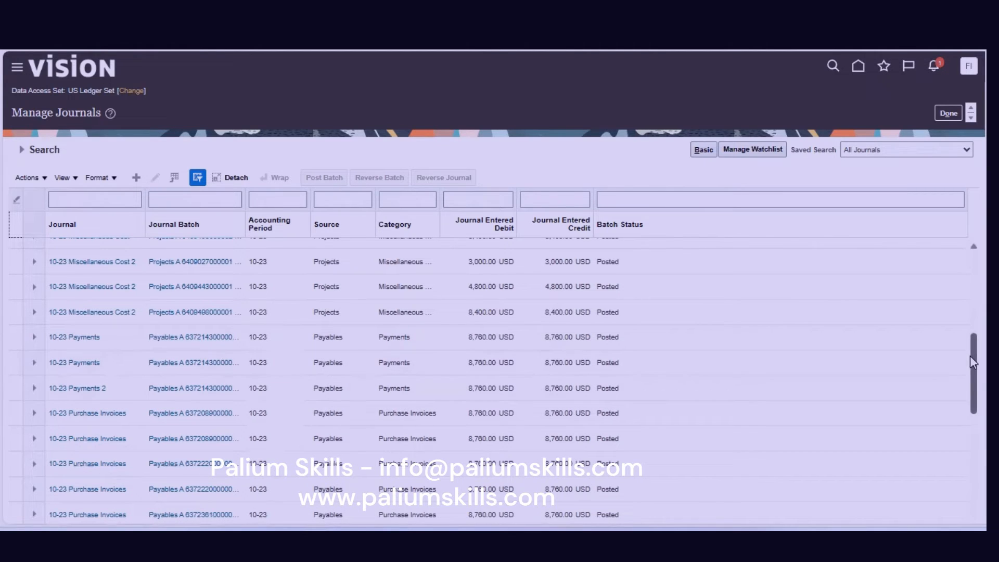
pyautogui.scroll(-3, 973, 391)
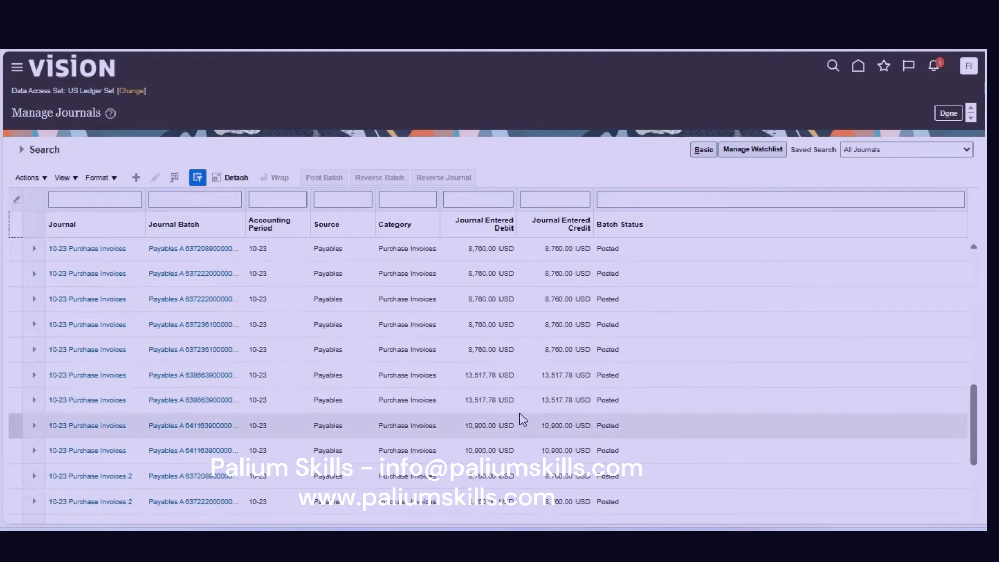
pyautogui.click(283, 426)
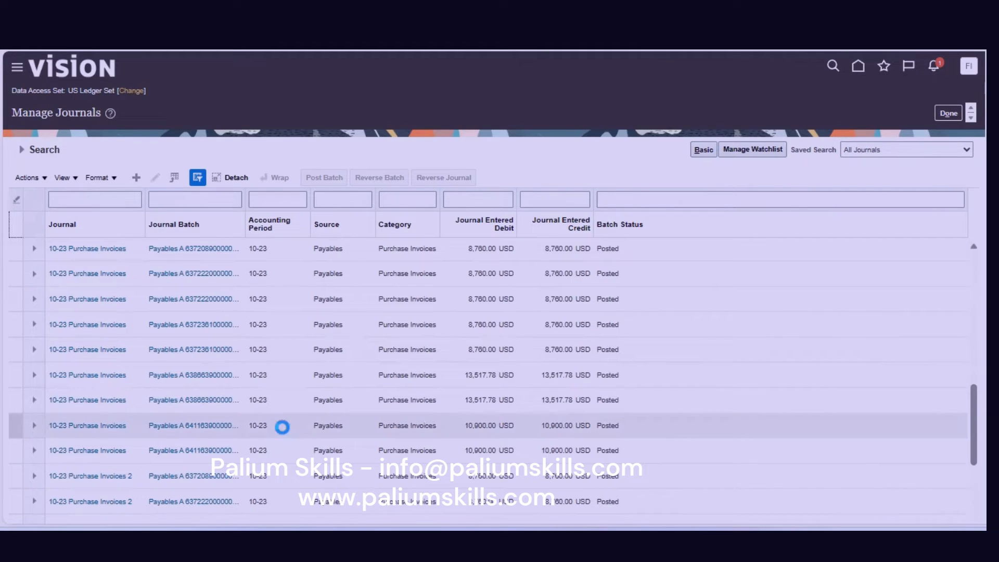
# Open the 10,900.00 Purchase Invoices batch, show PTD balances for journal line 1, and drill into its credit.
pyautogui.click(161, 426)
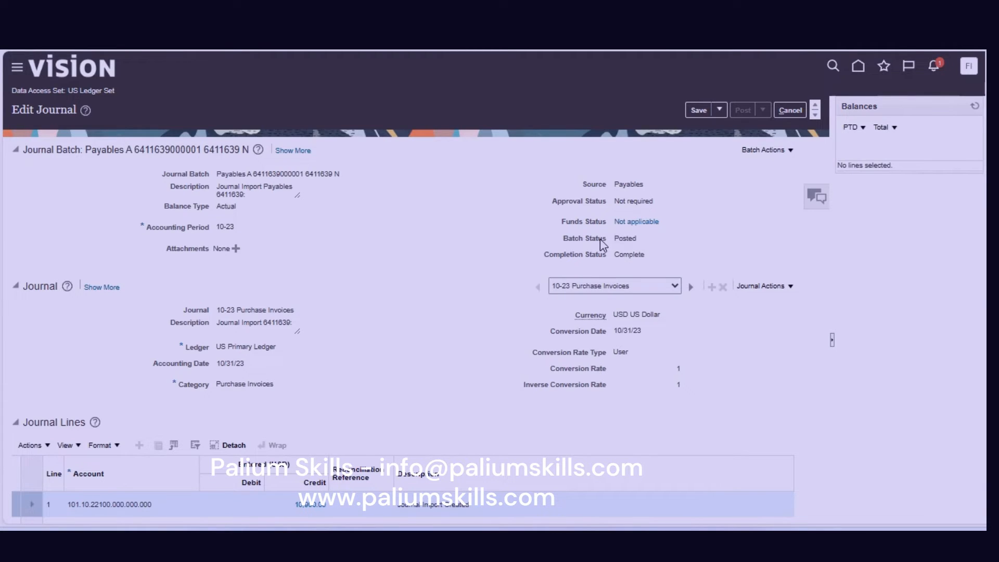
pyautogui.click(118, 504)
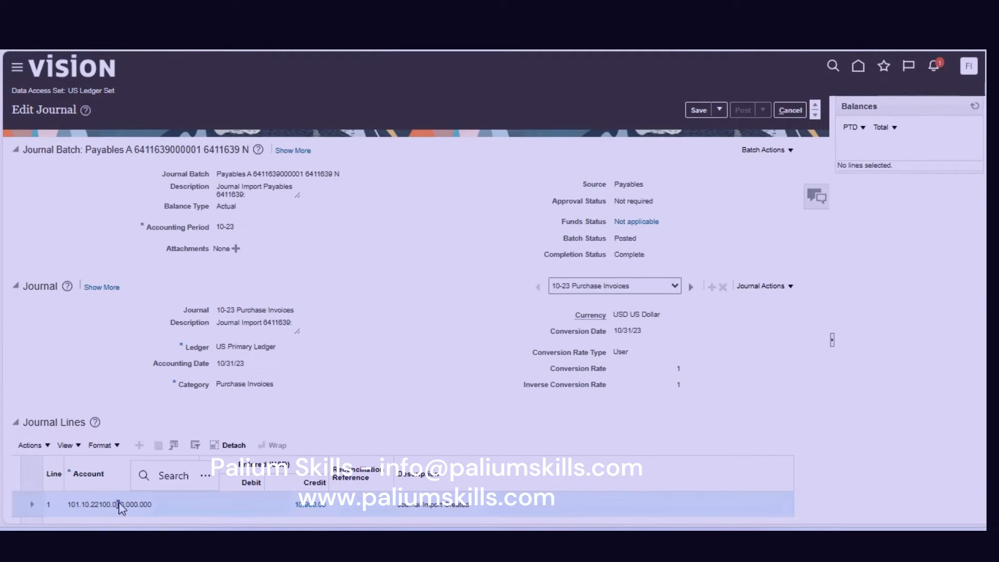
pyautogui.click(856, 131)
pyautogui.click(871, 108)
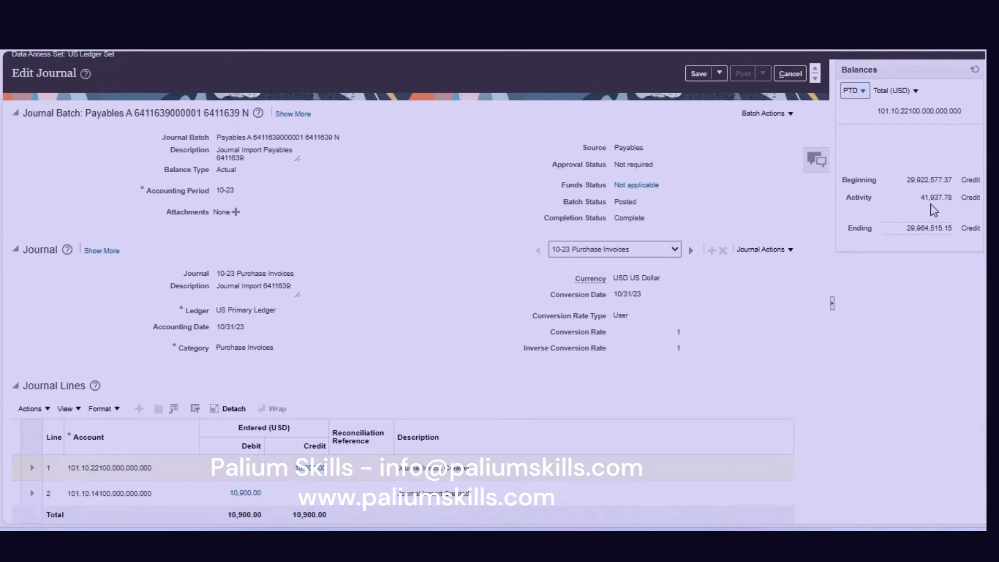
pyautogui.click(308, 470)
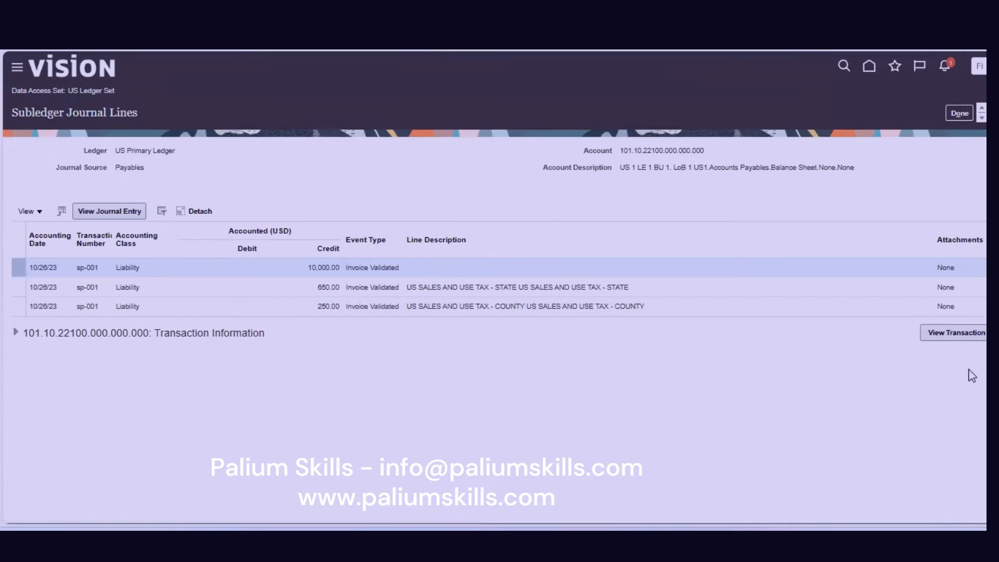
# Open invoice sp-001 behind the 10,000, 650 and 250 liability lines, then close it.
pyautogui.click(949, 333)
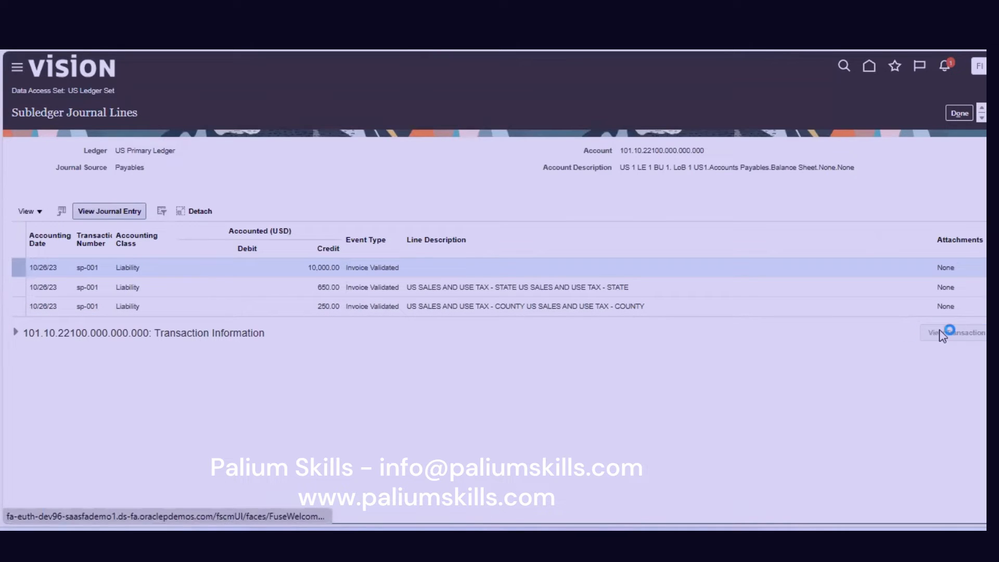
pyautogui.click(14, 333)
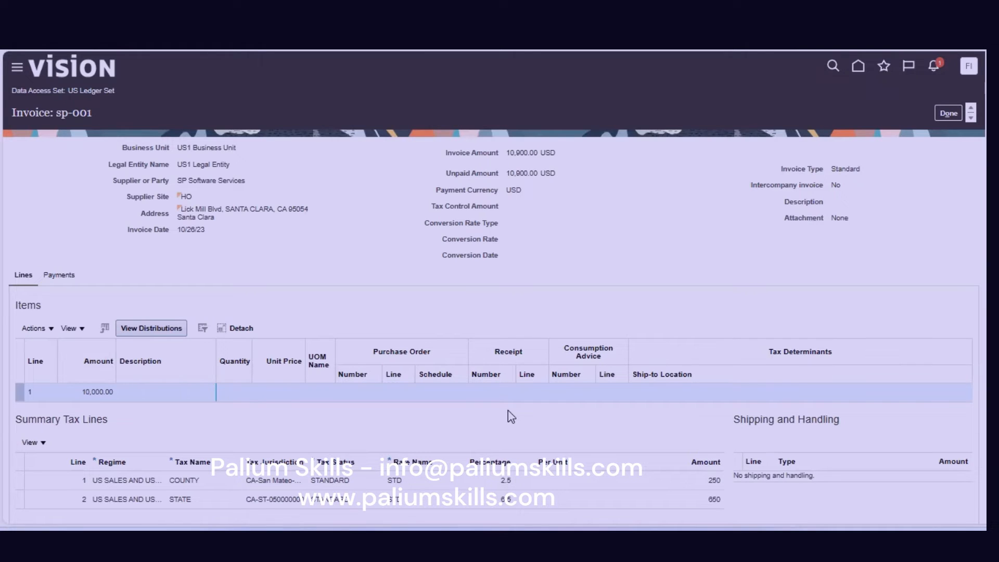
pyautogui.tripleClick(28, 111)
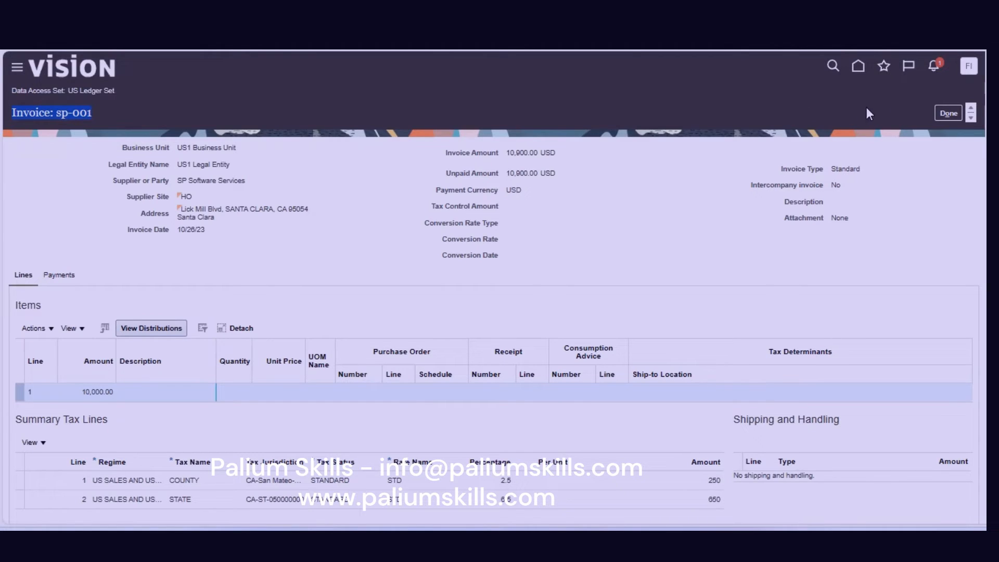
pyautogui.click(949, 112)
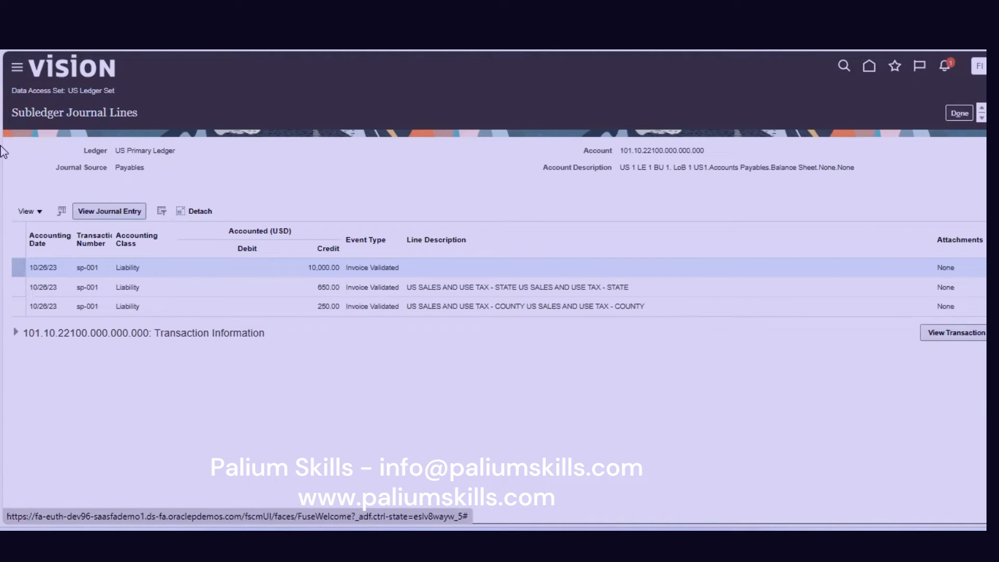
# Review sp-001's six-line 10,900.00 journal entry, its transaction and event details, then return to Edit Journal.
pyautogui.click(97, 214)
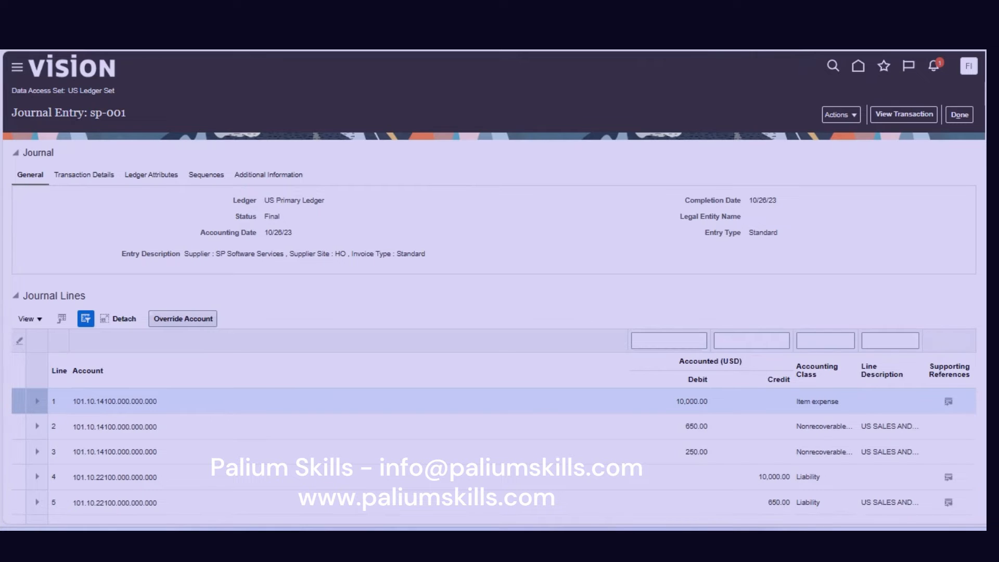
pyautogui.scroll(-2, 494, 287)
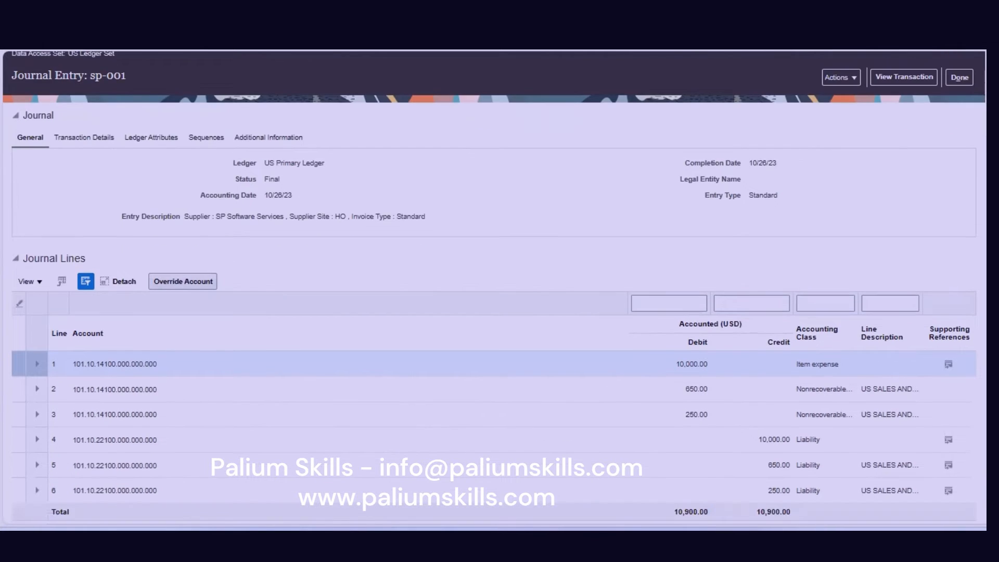
pyautogui.scroll(2, 676, 164)
pyautogui.click(95, 176)
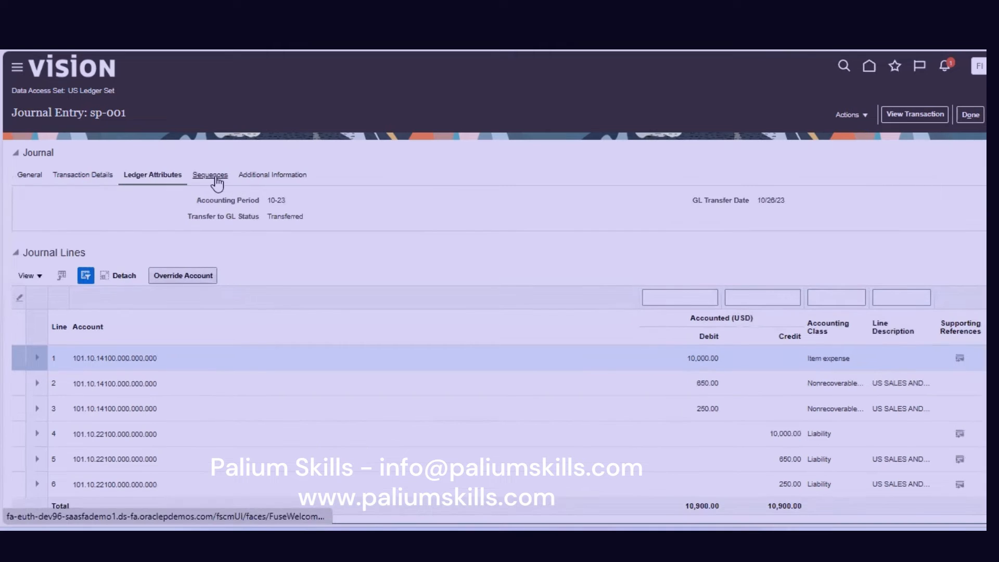
pyautogui.click(251, 178)
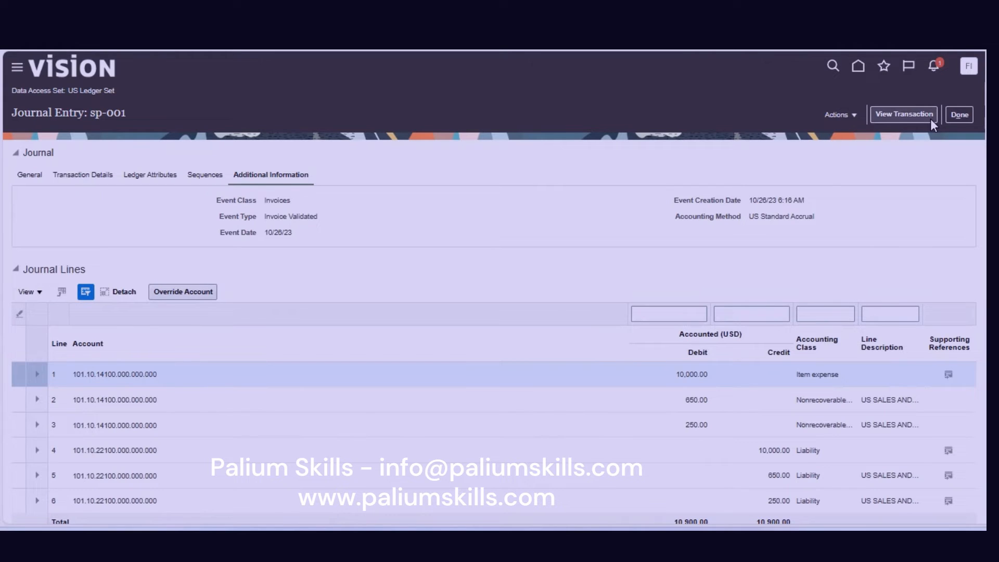
pyautogui.click(846, 115)
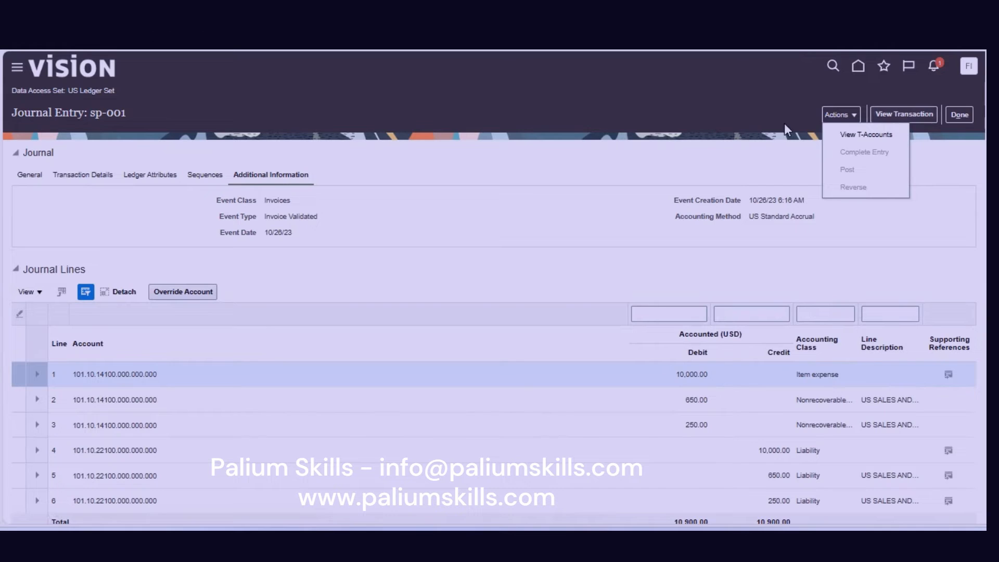
pyautogui.click(958, 115)
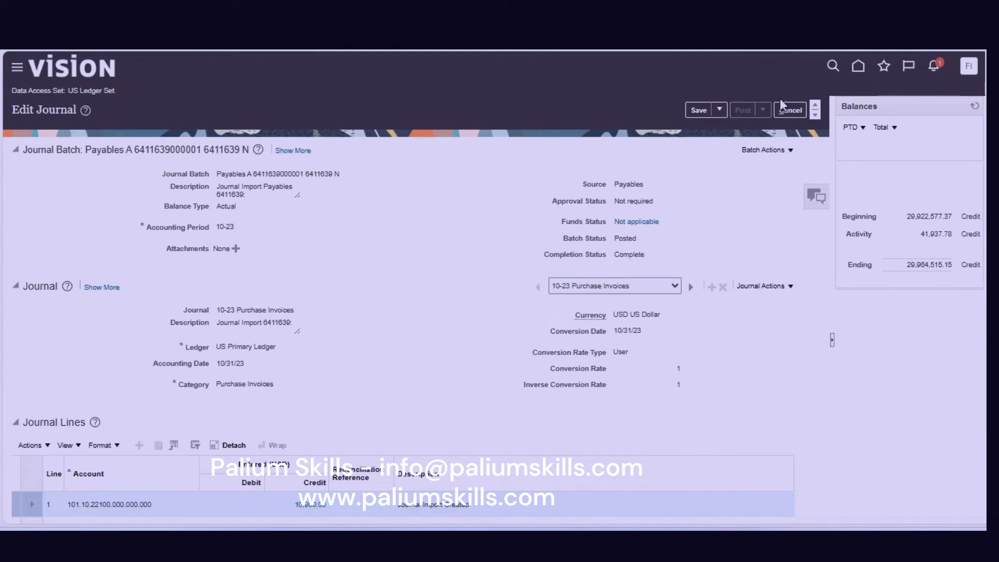
# From the home page, go to the Payables Invoices work area and start a new invoice.
pyautogui.click(858, 68)
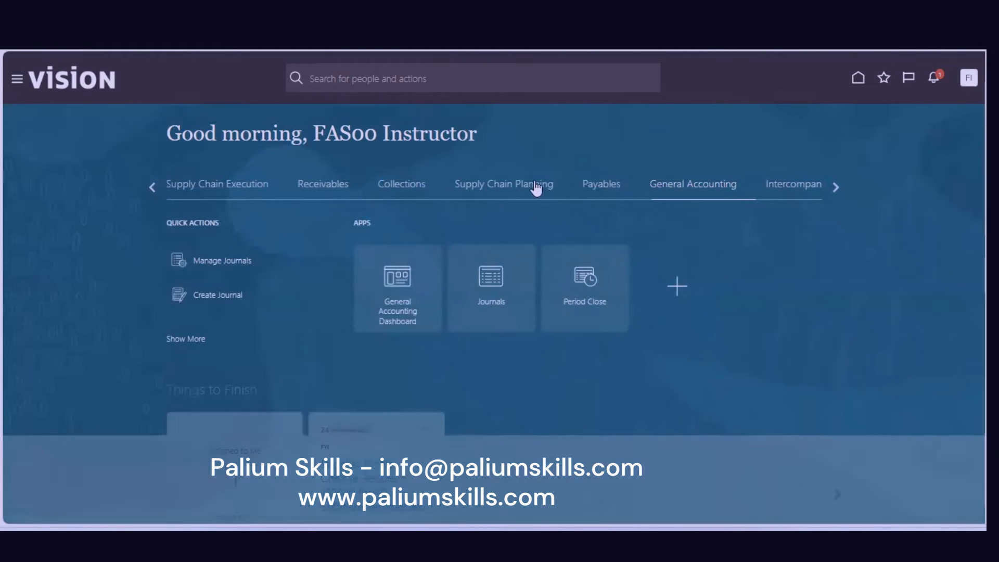
pyautogui.click(598, 193)
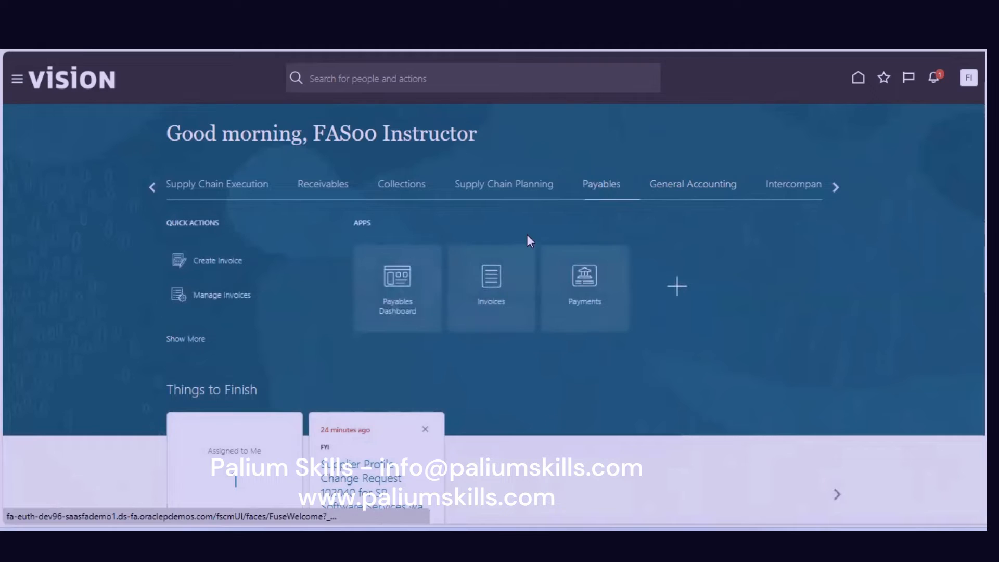
pyautogui.click(514, 280)
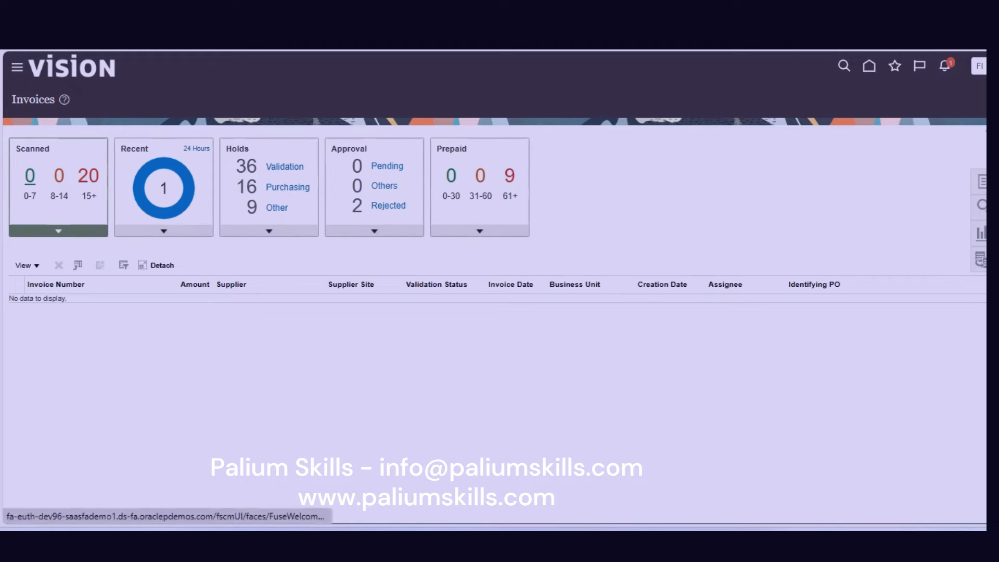
pyautogui.click(981, 182)
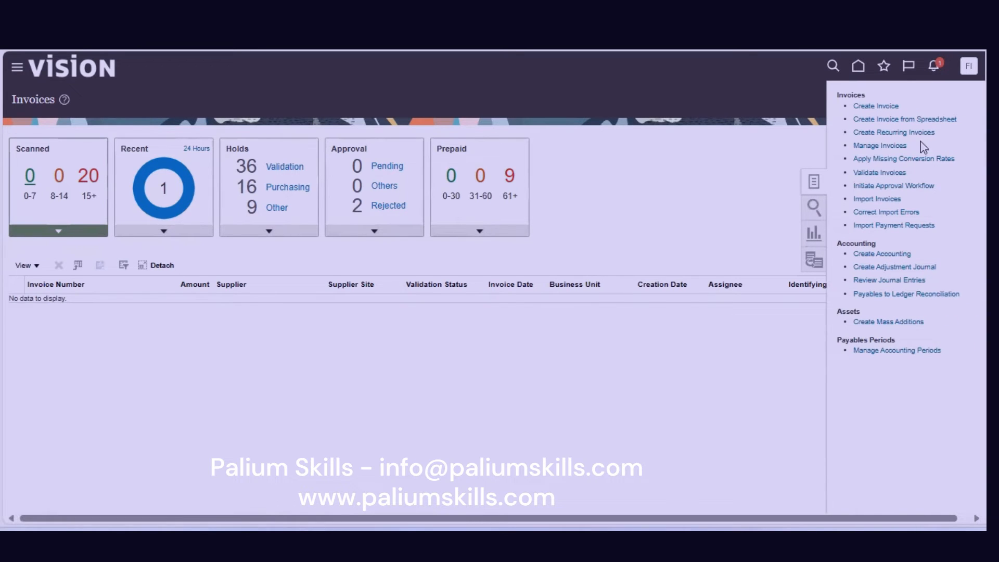
pyautogui.click(885, 107)
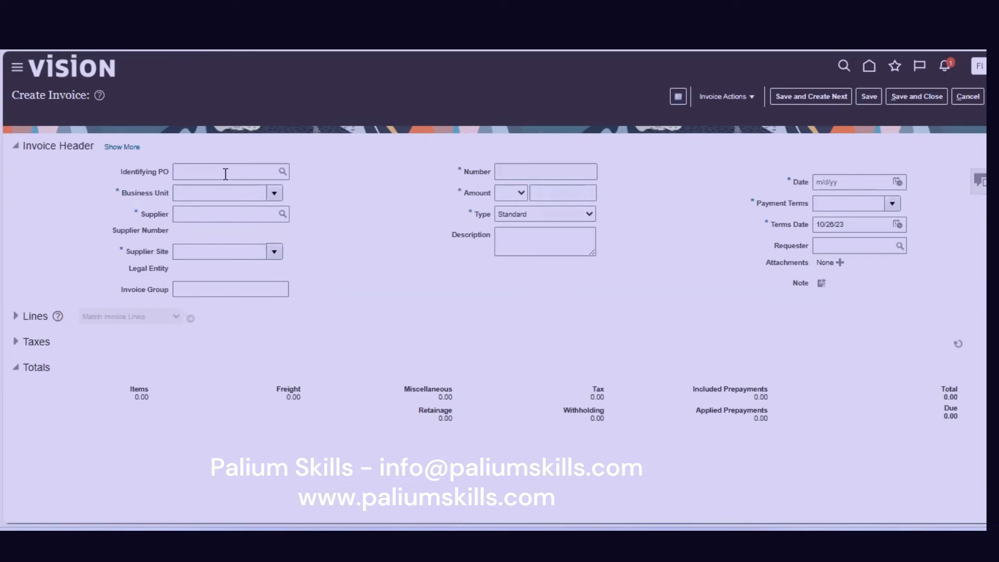
# Set the business unit to US1 Business Unit and the supplier to SP Software Services.
pyautogui.click(221, 193)
pyautogui.write('us1 b')
pyautogui.press('Tab')
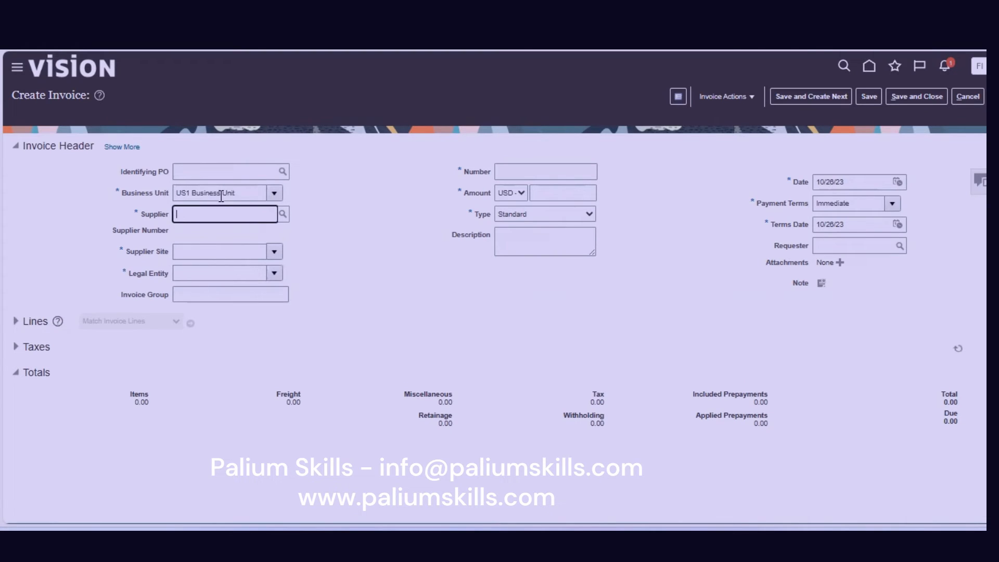
pyautogui.write('sp s')
pyautogui.press('Tab')
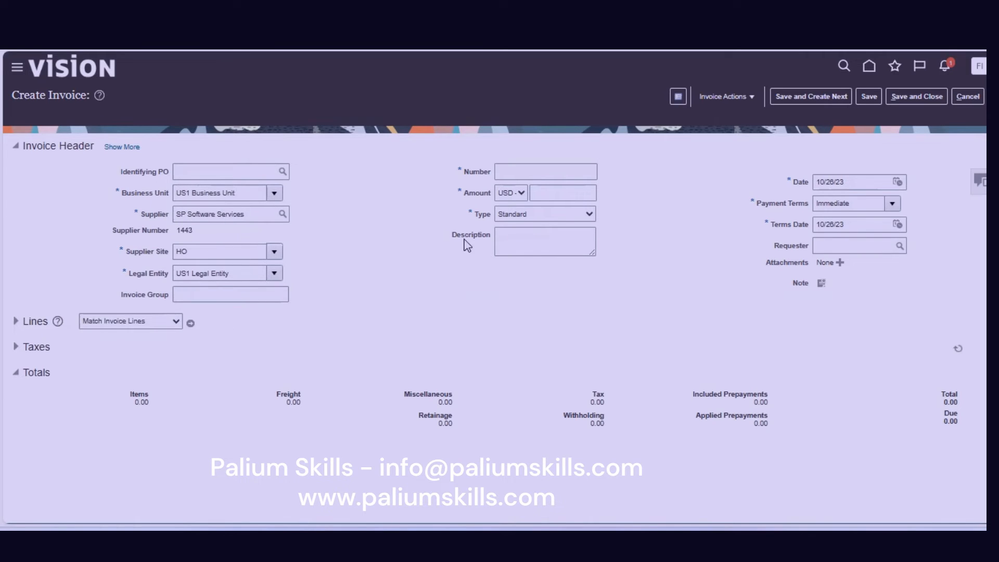
# Enter invoice number sp-002, amount 5,000.00, and invoice type Prepayment.
pyautogui.click(515, 170)
pyautogui.write('sp-002')
pyautogui.press('Tab')
pyautogui.press('Tab')
pyautogui.write('5,00')
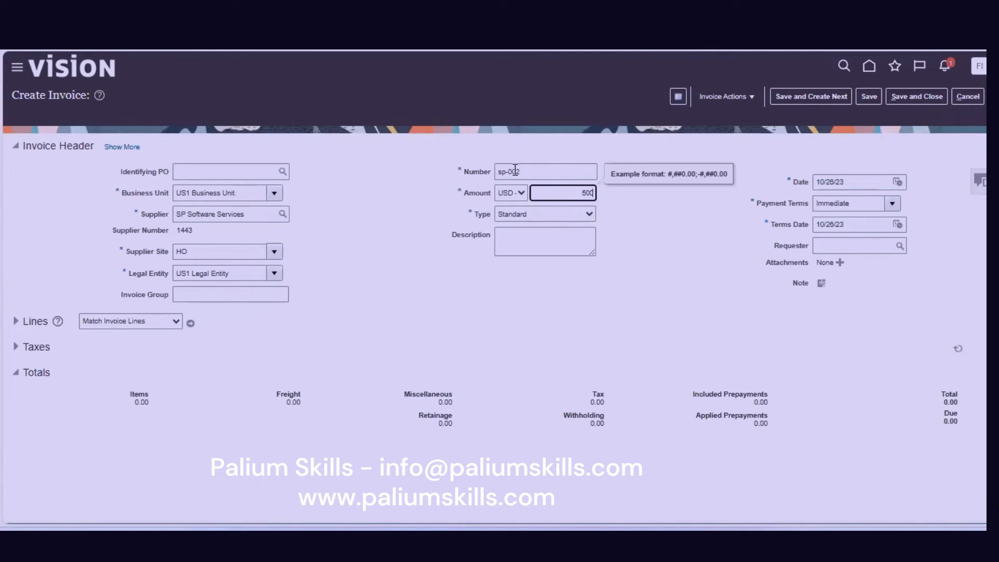
pyautogui.write('0')
pyautogui.press('Tab')
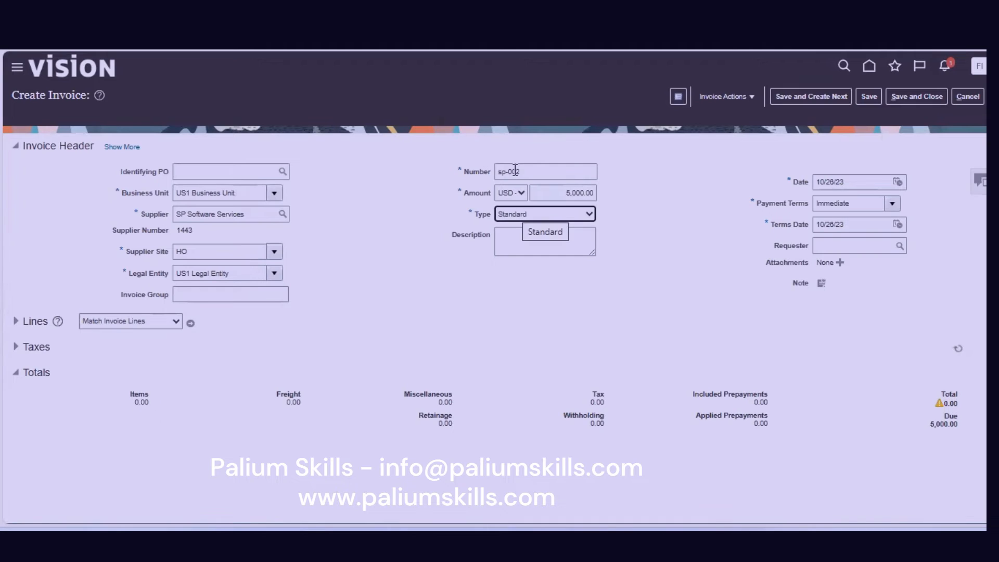
pyautogui.press('p')
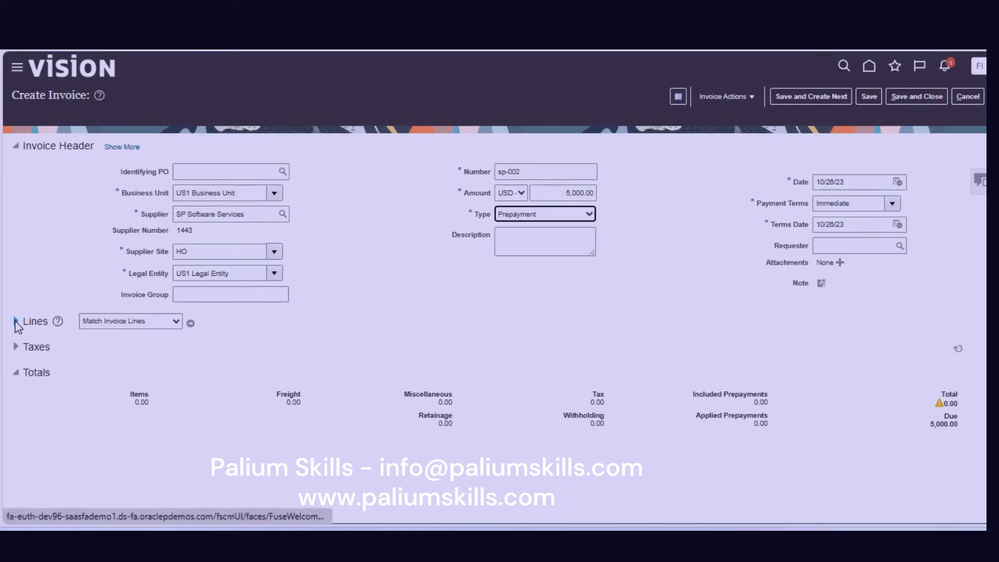
# Add line 1 with amount 5,000.00 and validate the prepayment, which adds 450.00 tax.
pyautogui.click(16, 322)
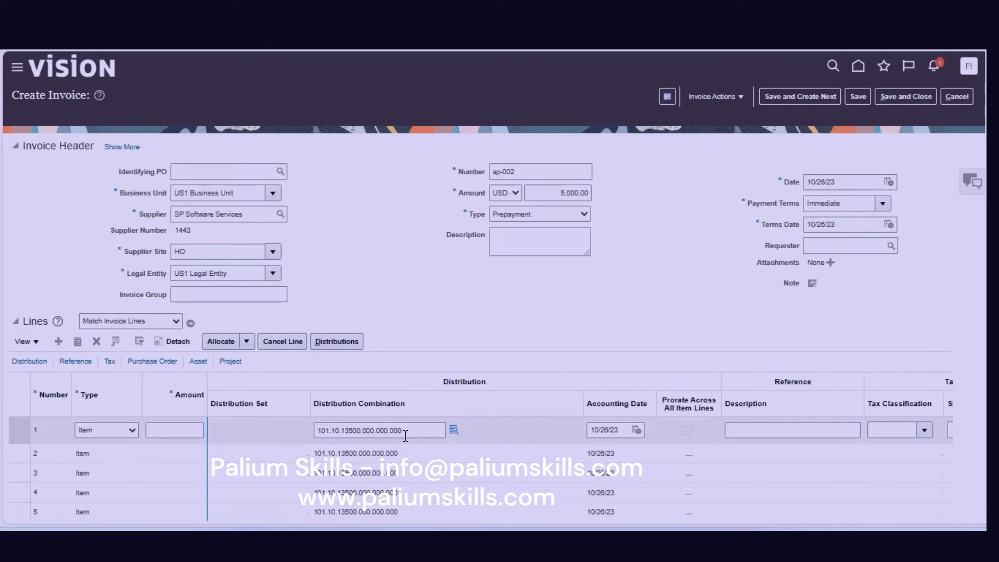
pyautogui.click(187, 431)
pyautogui.write('5000')
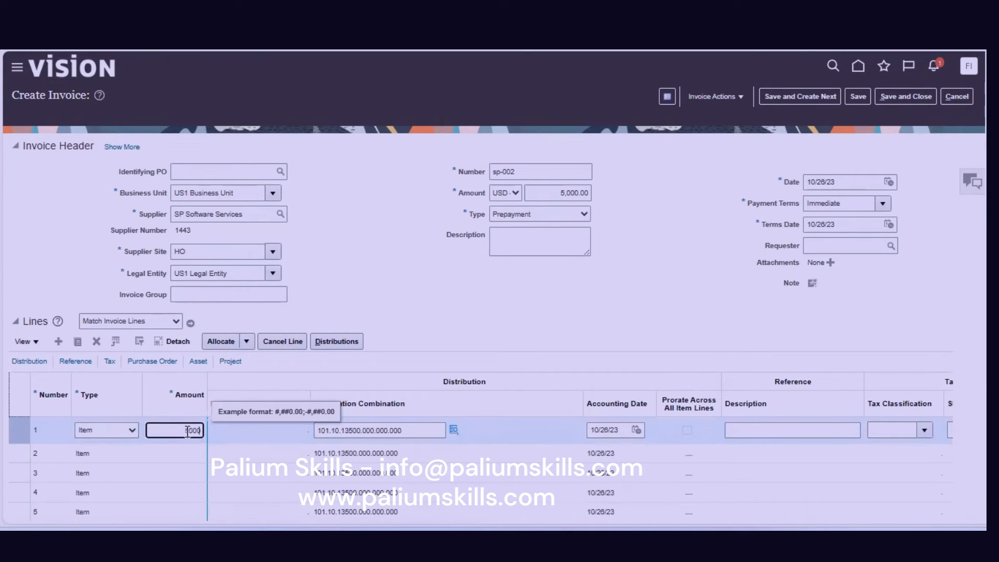
pyautogui.press('Tab')
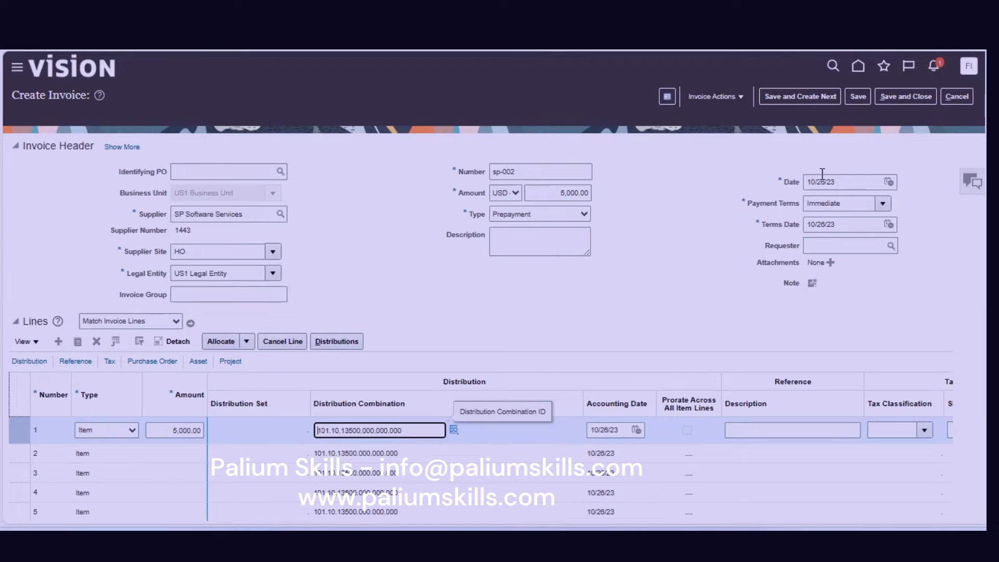
pyautogui.click(731, 97)
pyautogui.click(717, 151)
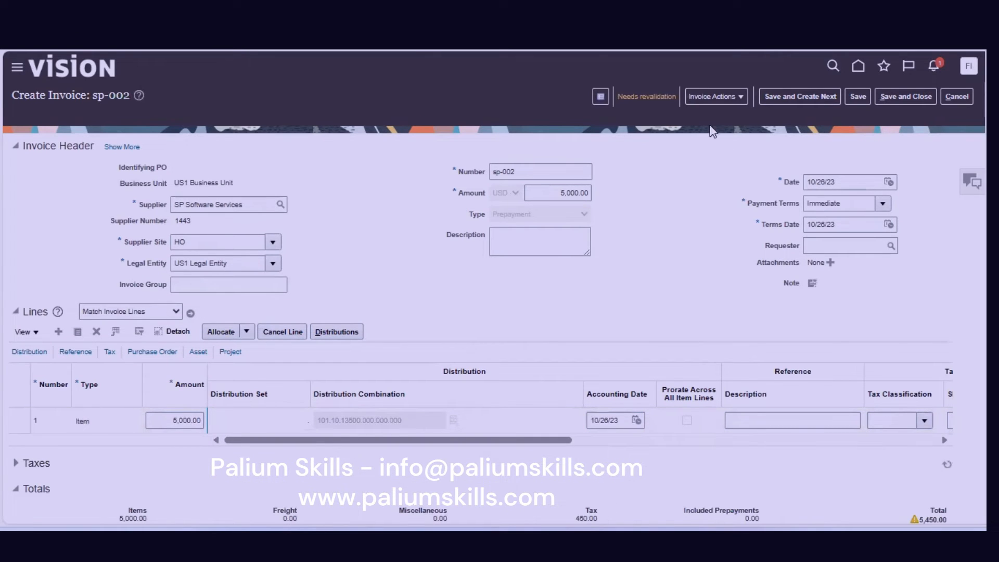
# After checking the invoice summary, change sp-002's header amount to 5,450.00 and revalidate it.
pyautogui.click(651, 98)
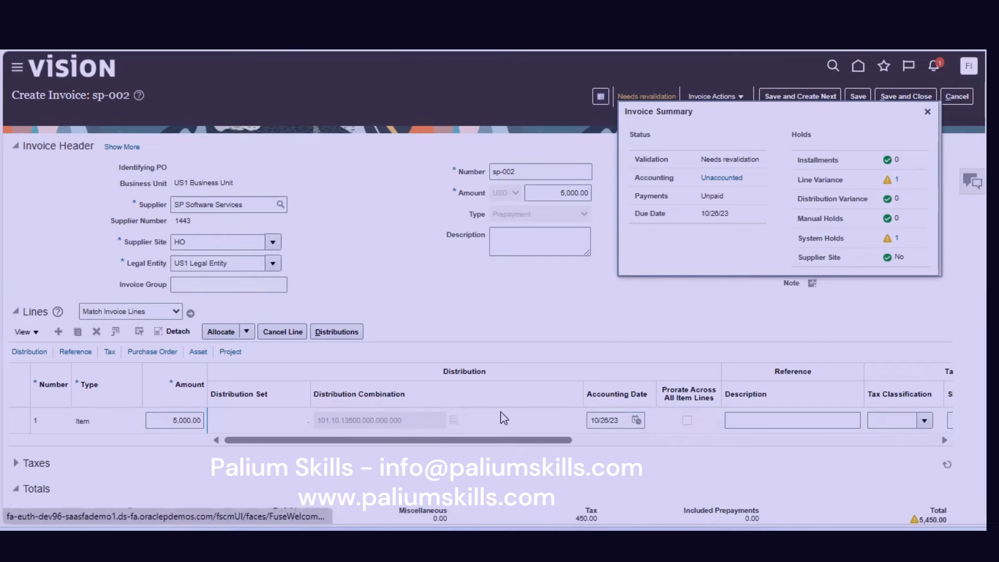
pyautogui.click(927, 112)
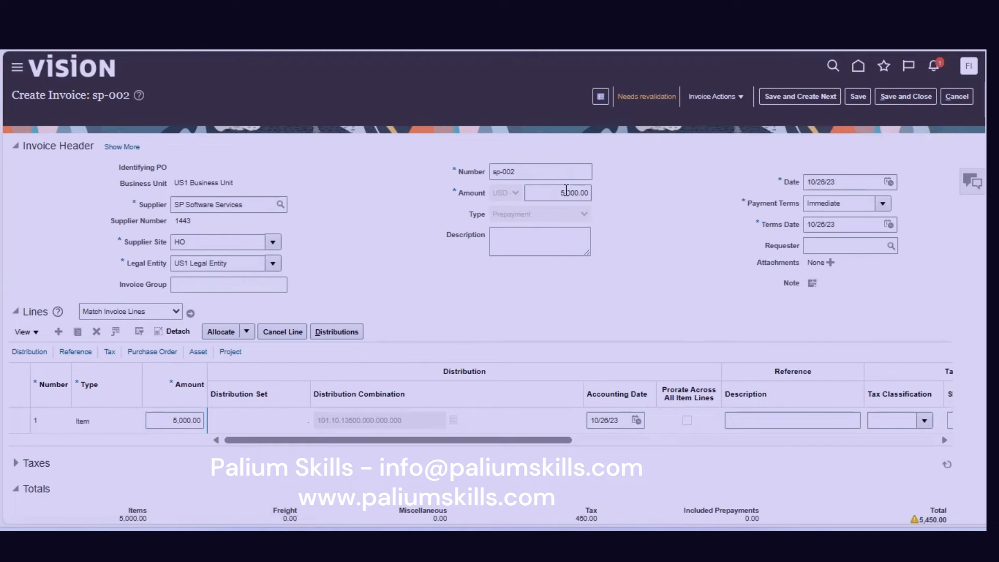
pyautogui.moveTo(565, 193); pyautogui.dragTo(578, 196)
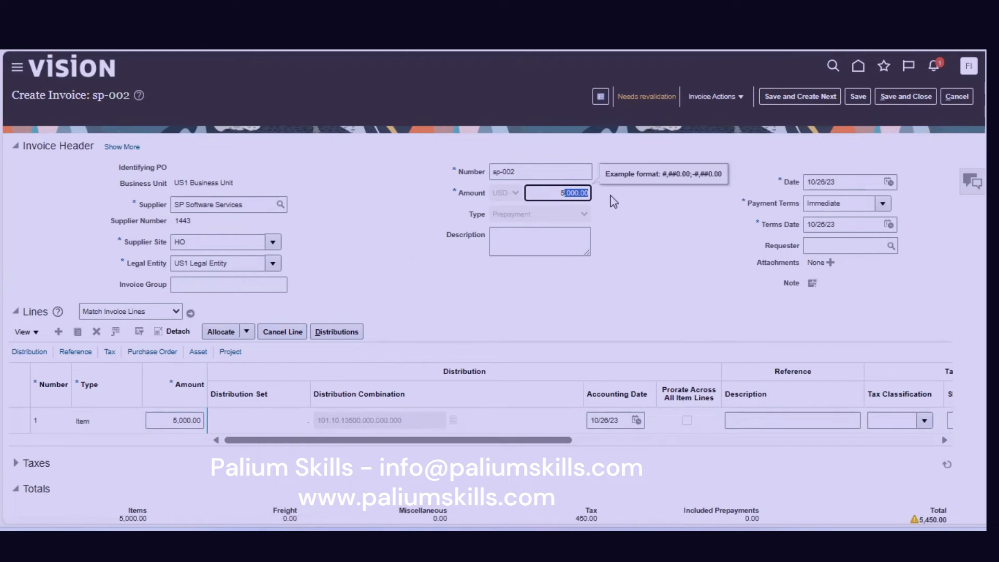
pyautogui.write('450')
pyautogui.press('Tab')
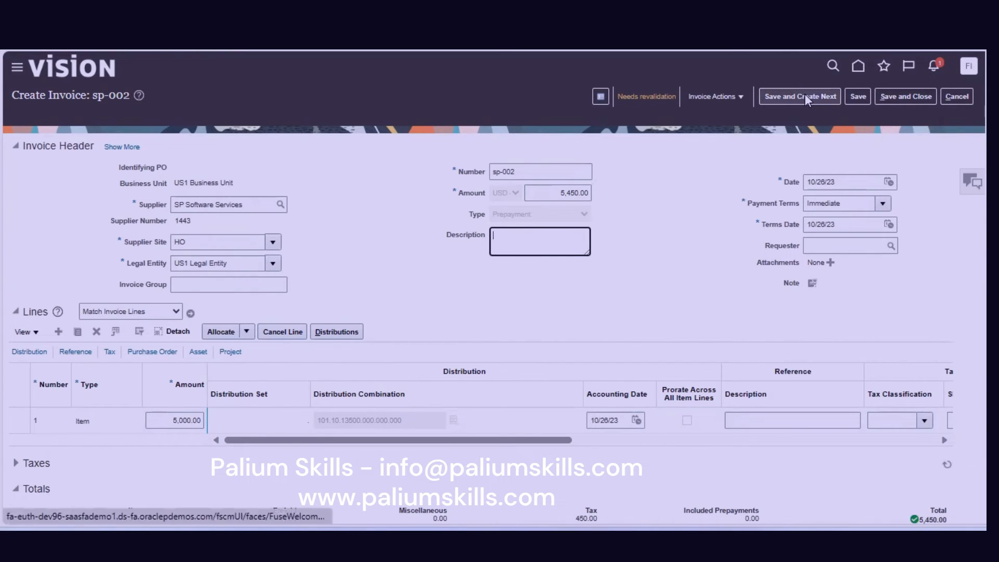
pyautogui.click(723, 98)
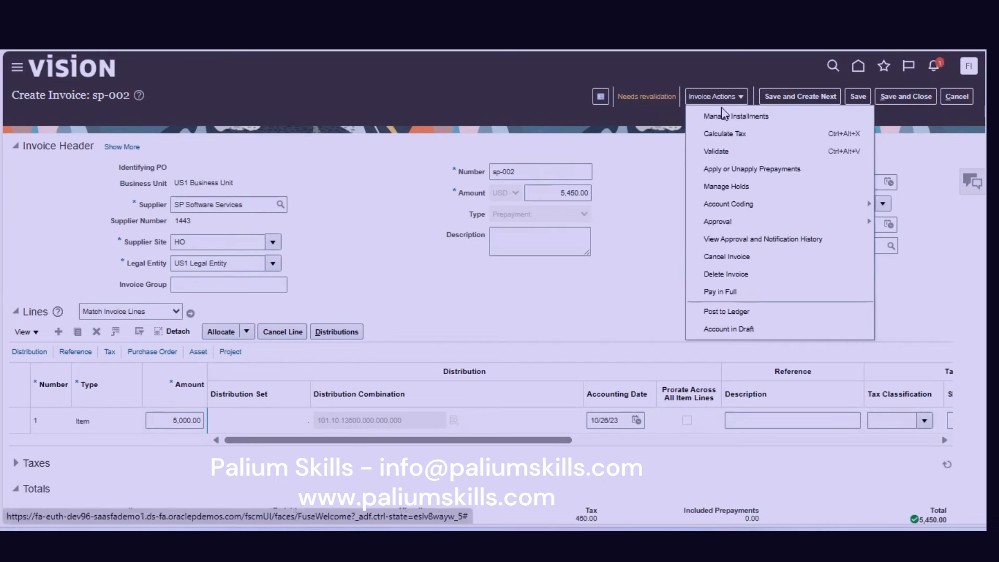
pyautogui.click(729, 151)
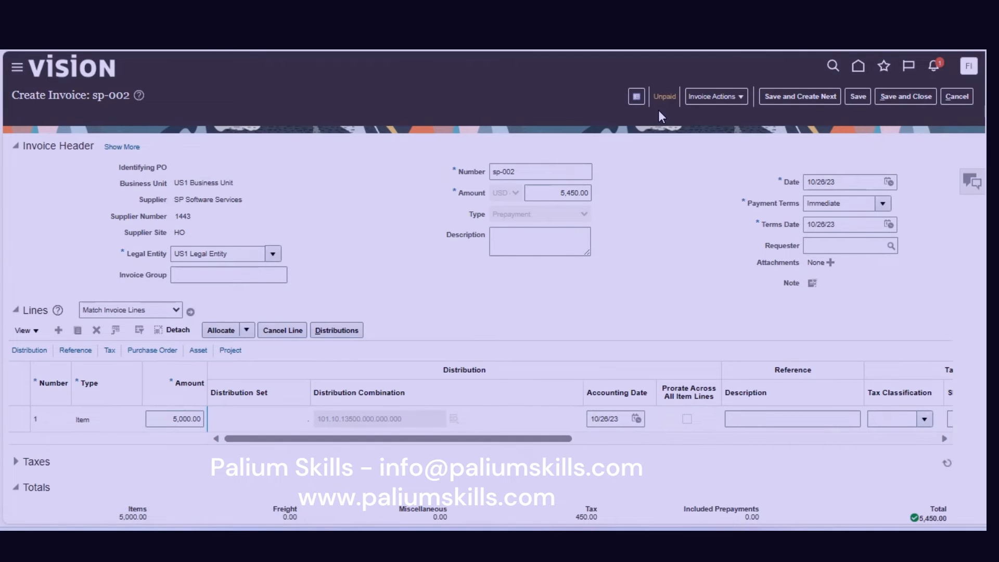
# Pay sp-002 in full for 5,450.00 USD from the BofA bank account with the PayPal profile.
pyautogui.click(728, 97)
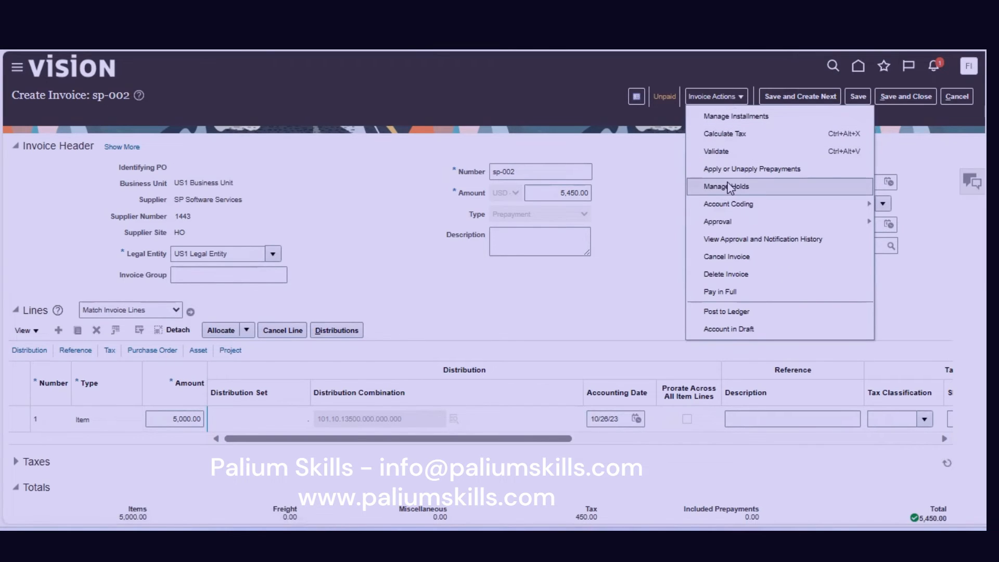
pyautogui.click(731, 294)
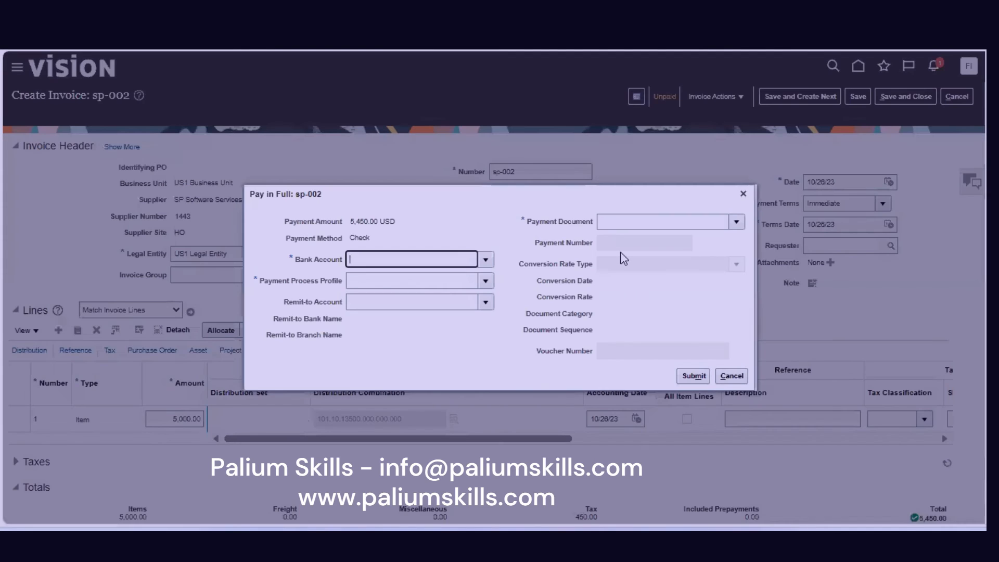
pyautogui.click(483, 260)
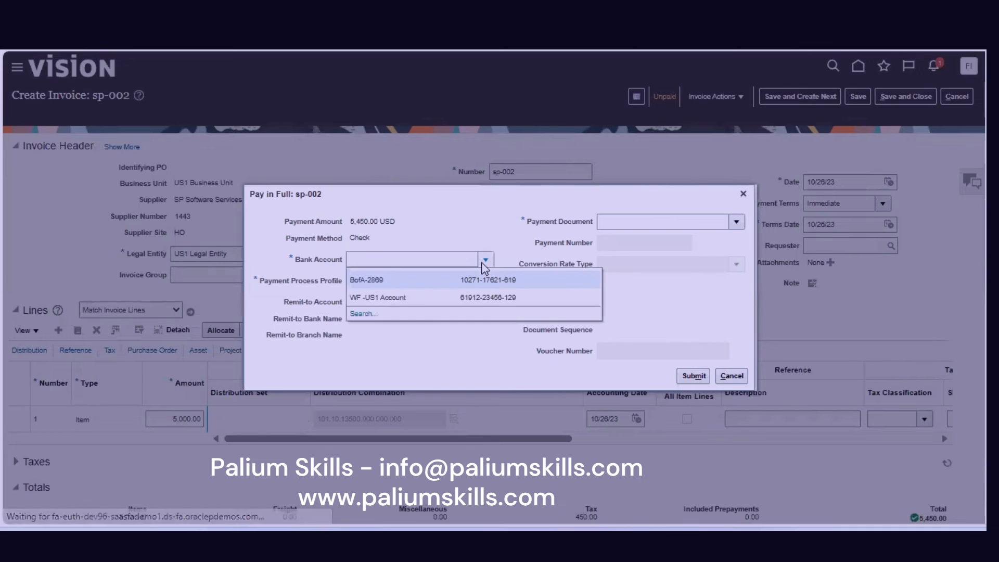
pyautogui.click(468, 279)
pyautogui.click(439, 283)
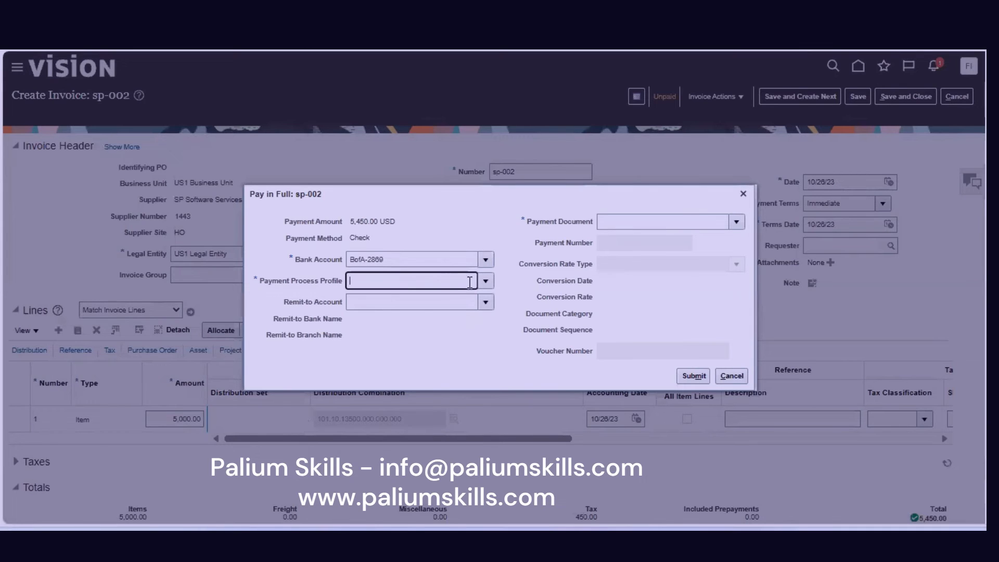
pyautogui.click(484, 282)
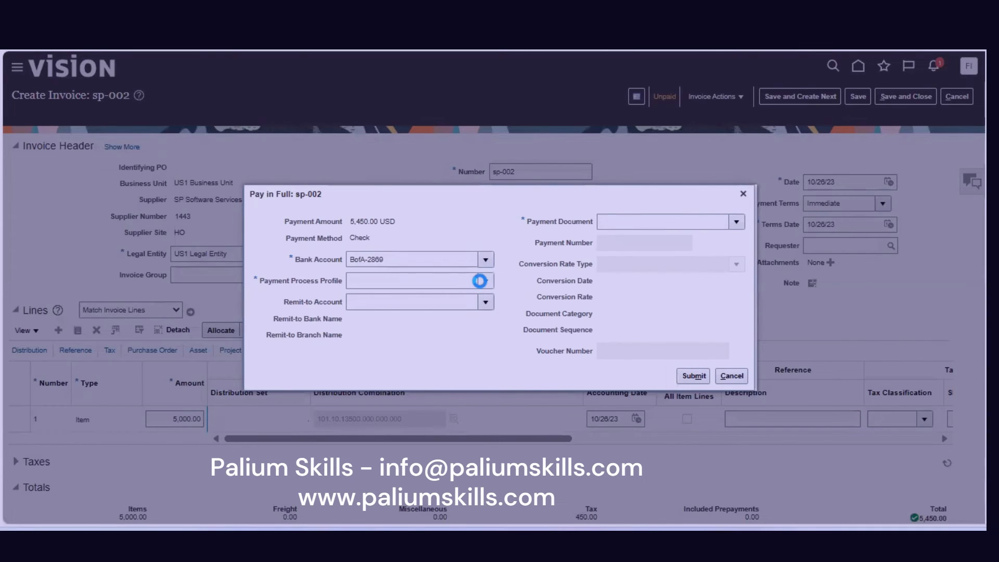
pyautogui.click(434, 459)
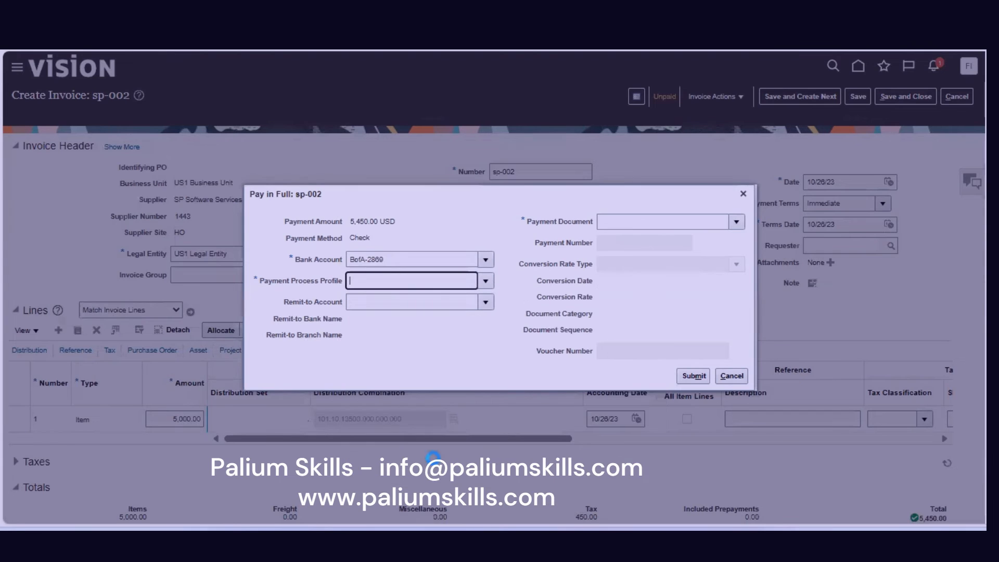
pyautogui.click(406, 302)
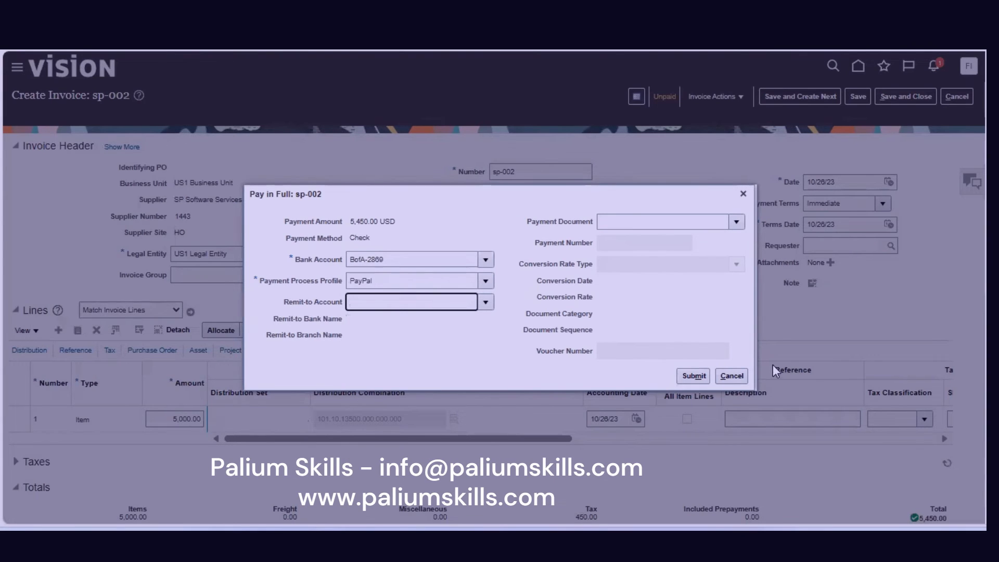
pyautogui.click(697, 376)
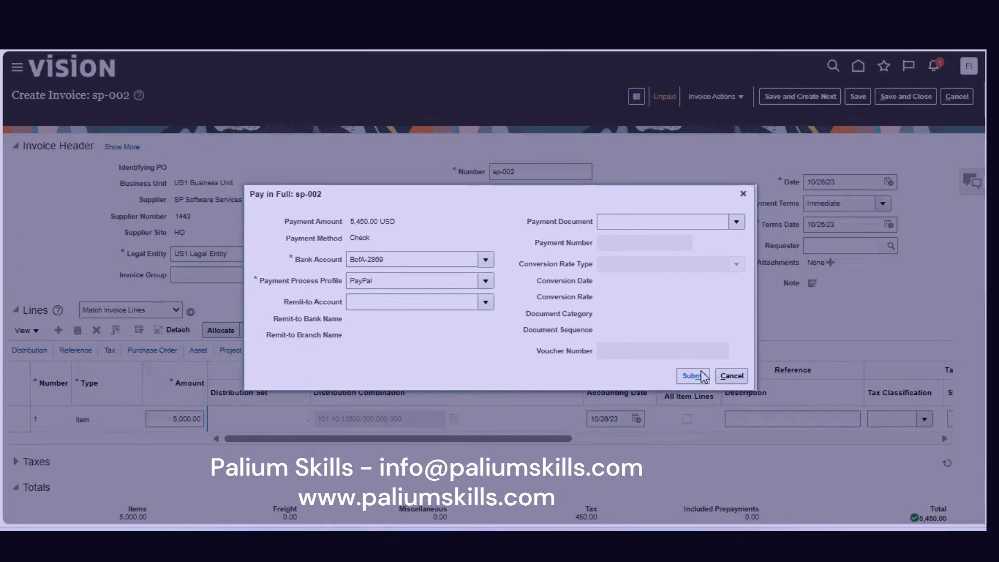
pyautogui.click(704, 376)
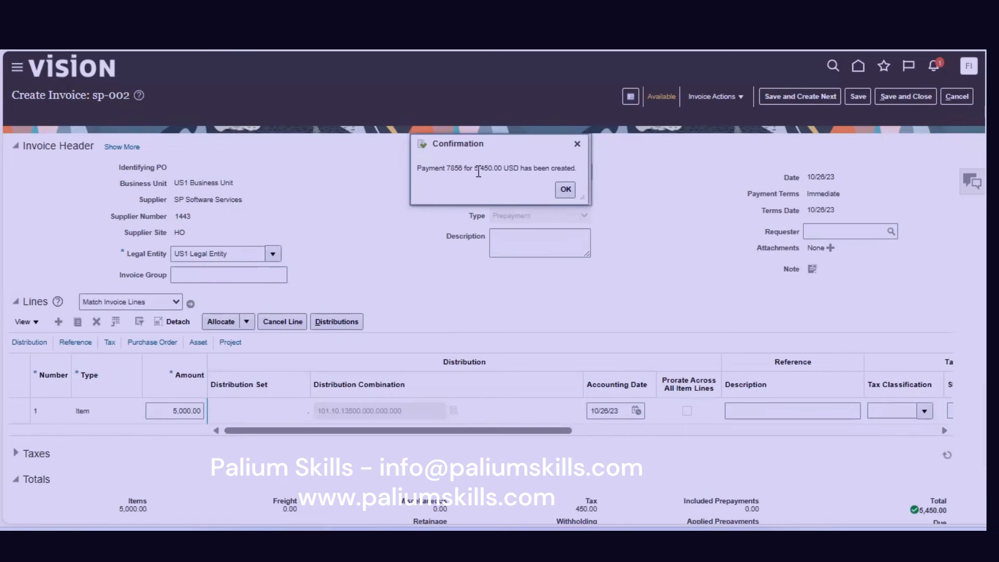
# After an attempt to apply the prepayment fails, clear the state error and save and close sp-002.
pyautogui.click(565, 189)
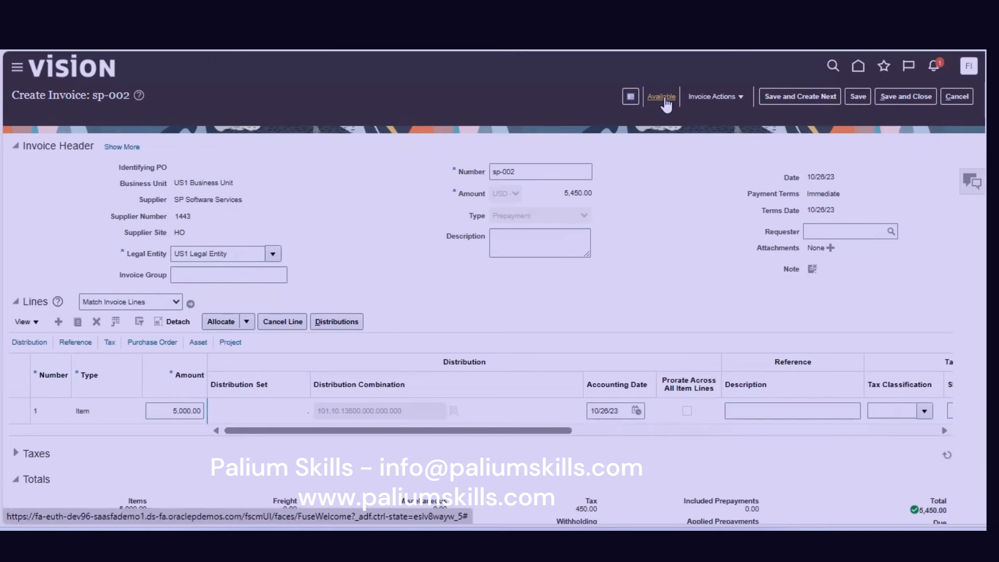
pyautogui.click(718, 96)
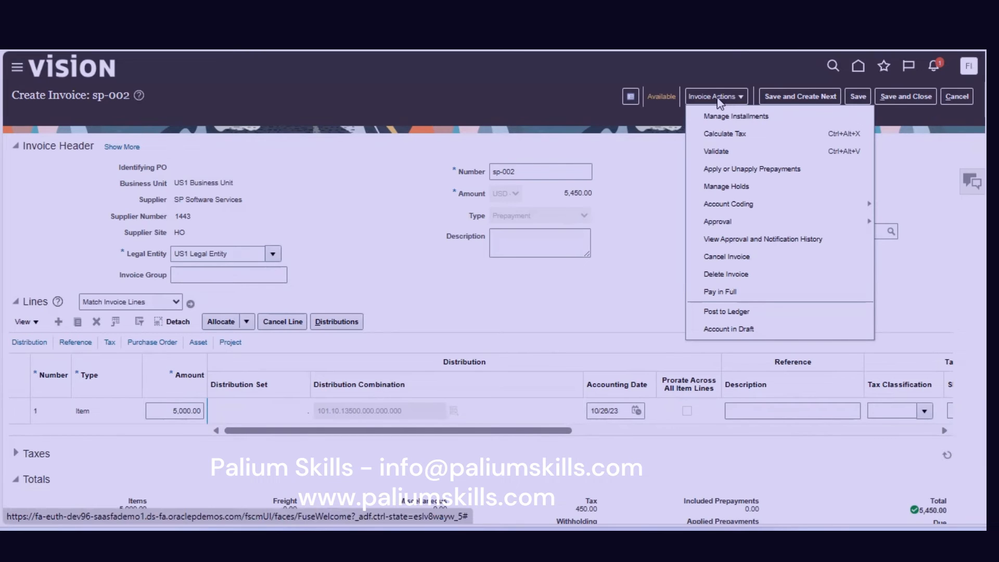
pyautogui.click(739, 169)
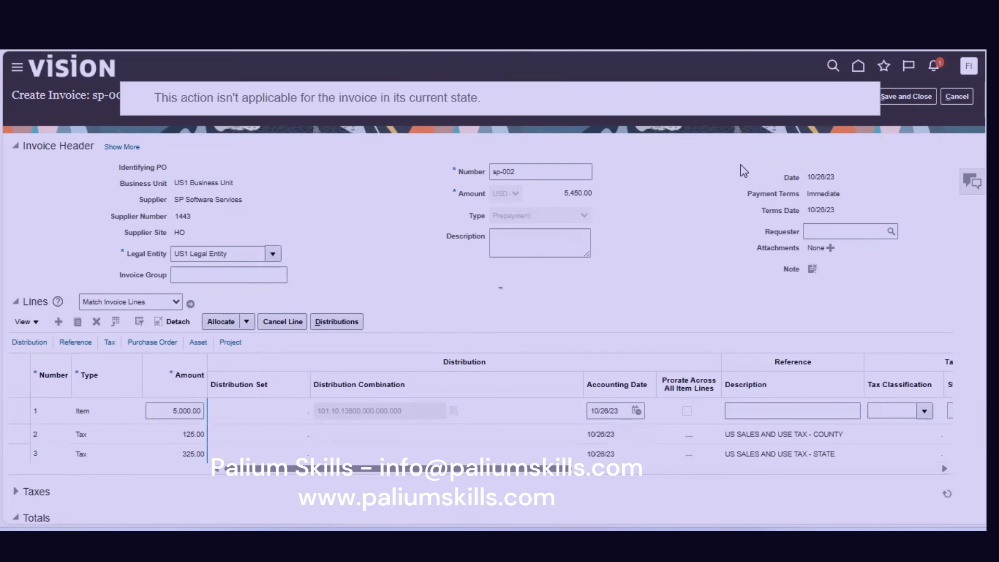
pyautogui.click(851, 93)
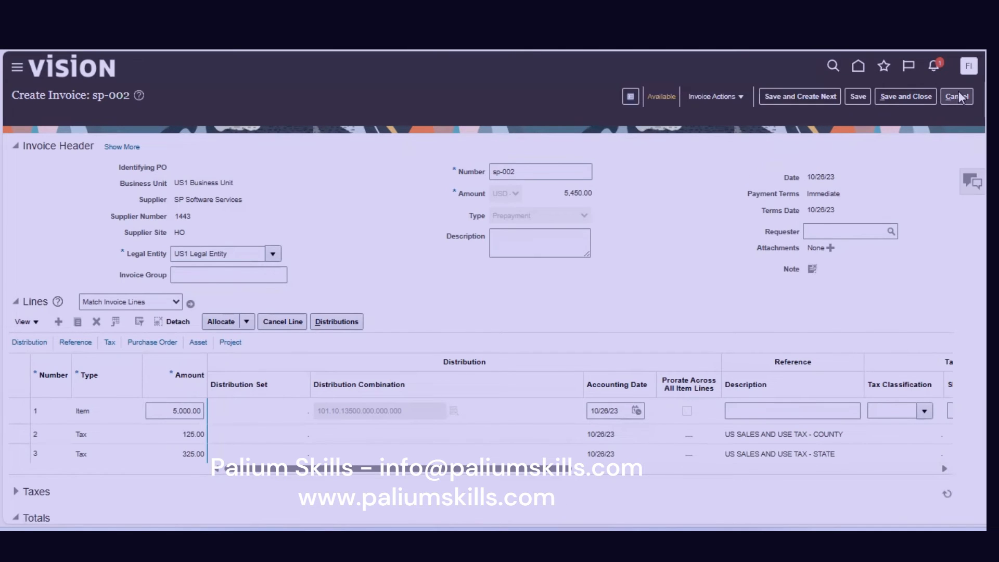
pyautogui.click(894, 97)
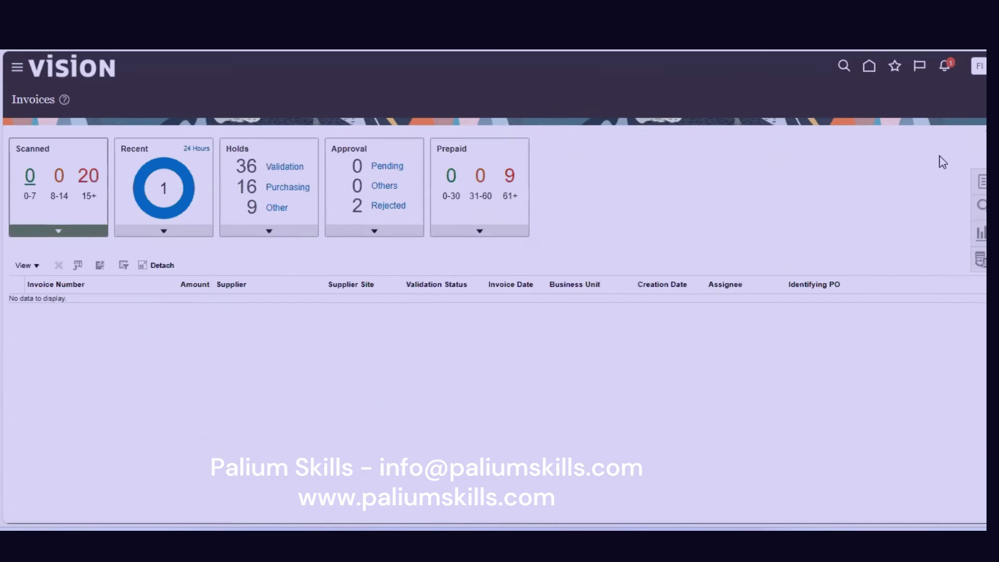
# Search invoices for supplier SP Software Services and select sp-001 in the results.
pyautogui.click(982, 204)
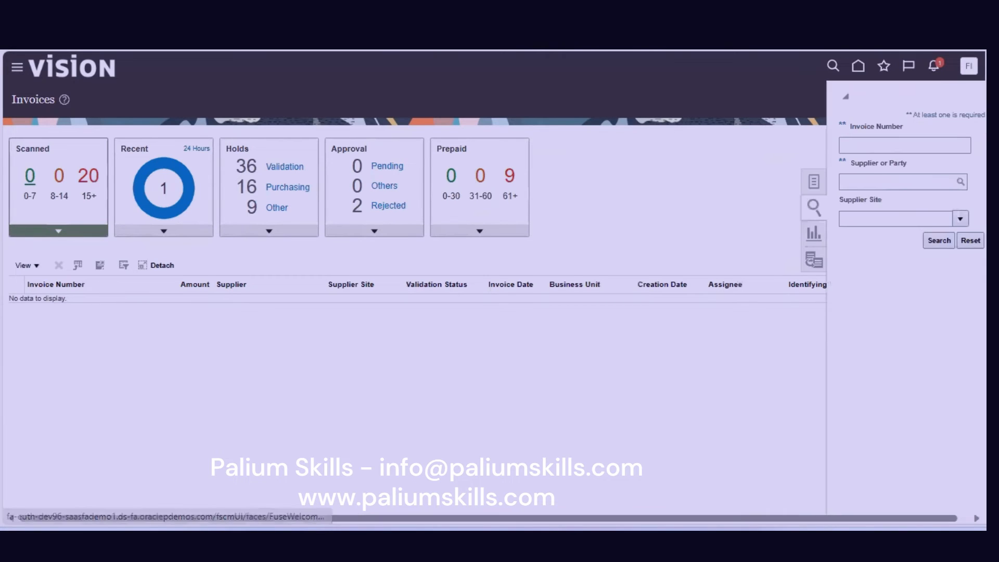
pyautogui.click(884, 182)
pyautogui.write('sps')
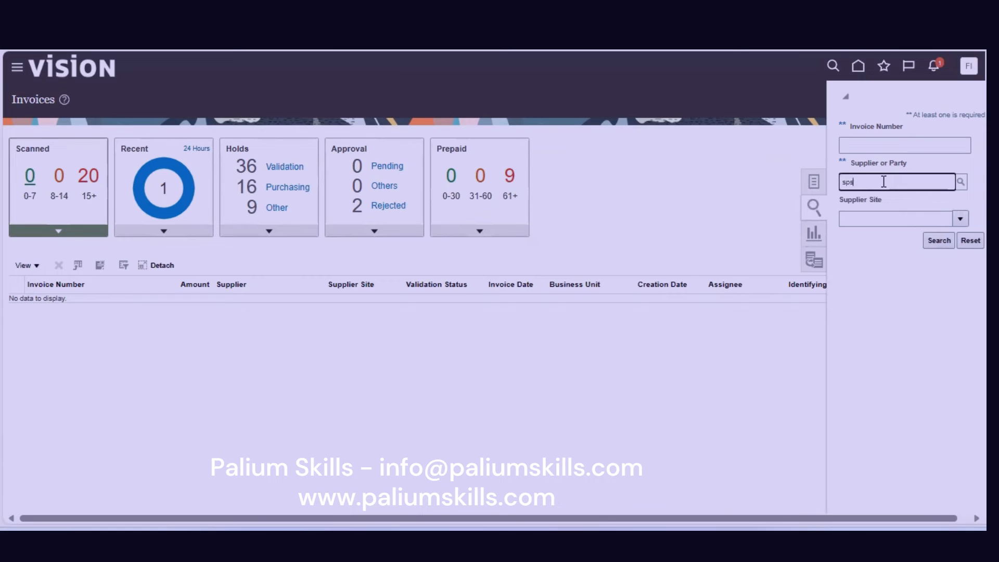
pyautogui.press('BackSpace')
pyautogui.write('s')
pyautogui.press('Tab')
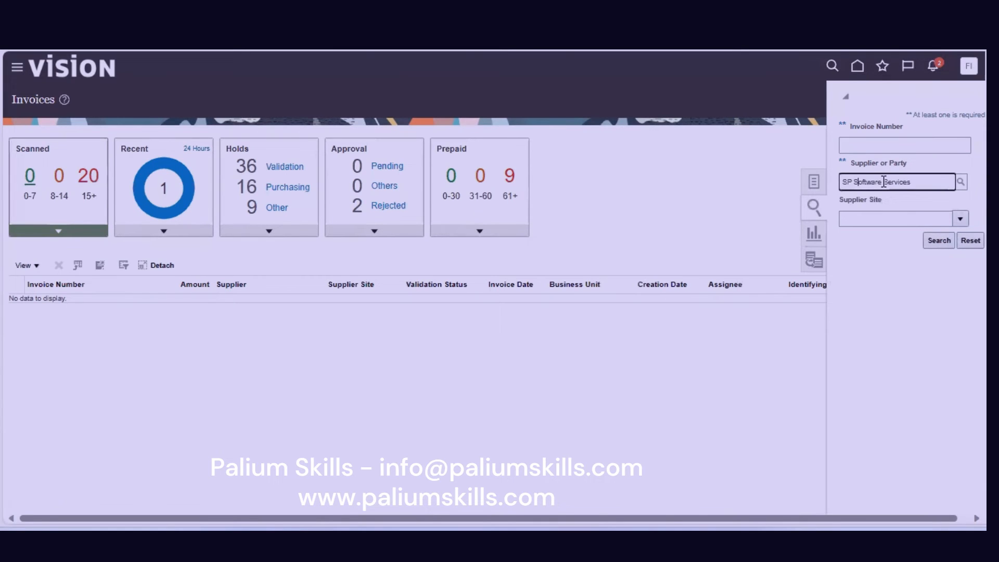
pyautogui.click(937, 242)
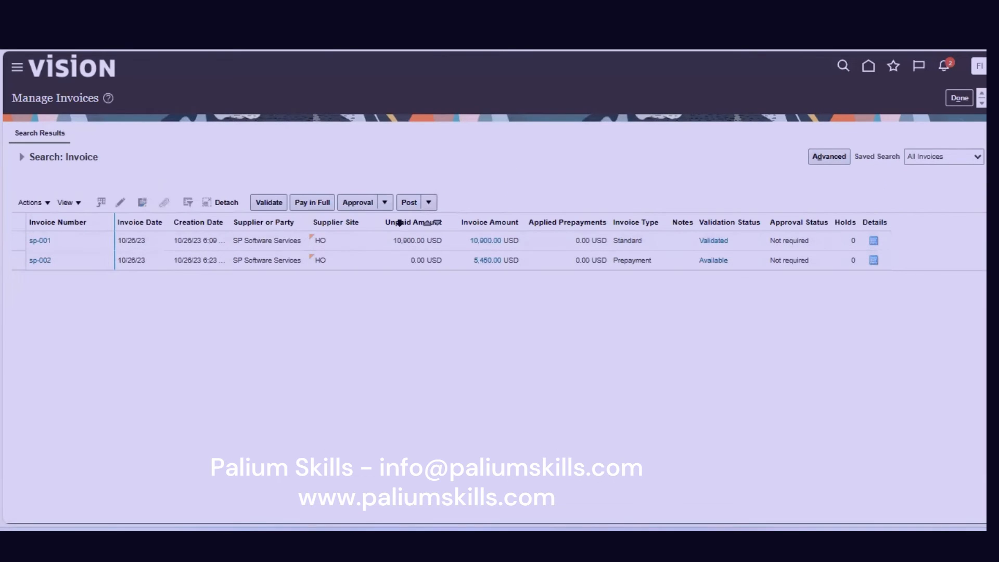
pyautogui.click(395, 239)
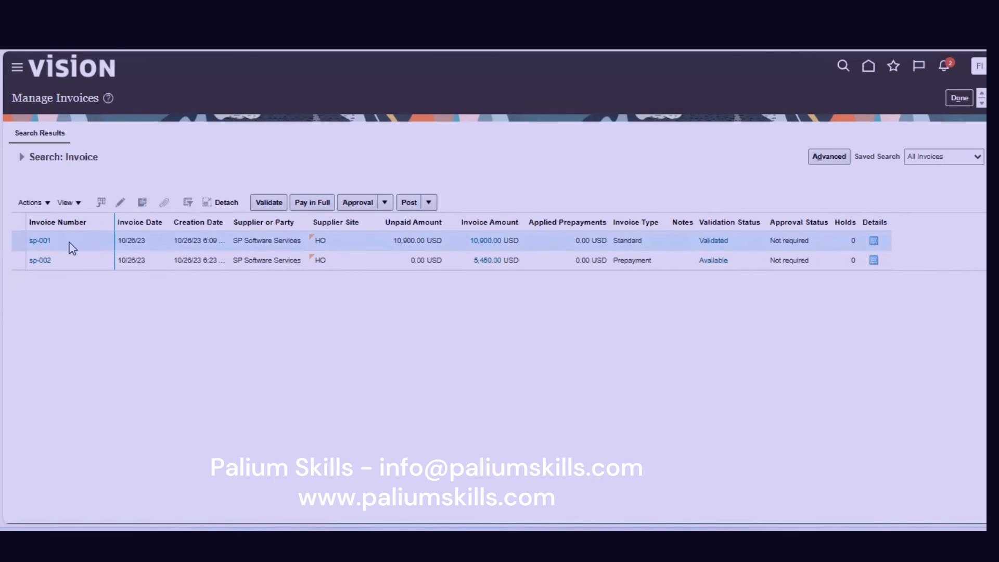
# Put invoice sp-001 in edit mode and bring up Apply or Unapply Prepayments, listing sp-002 with 5,000.00 available.
pyautogui.click(39, 240)
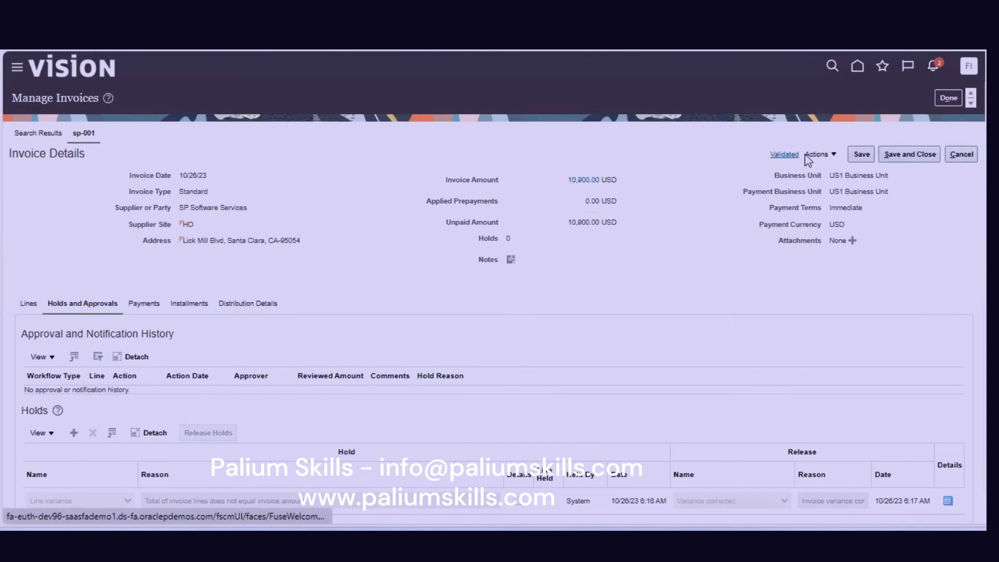
pyautogui.click(830, 157)
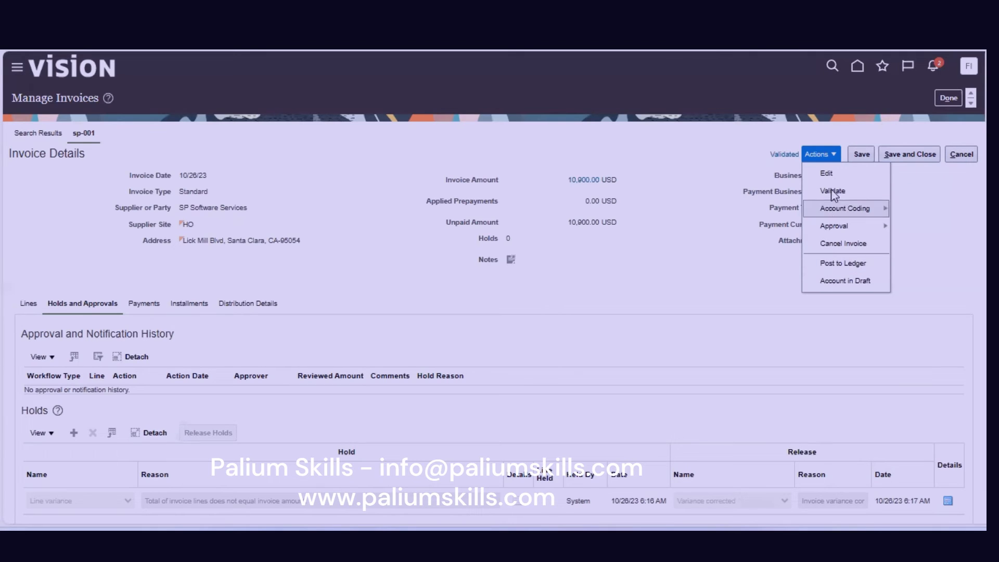
pyautogui.click(830, 175)
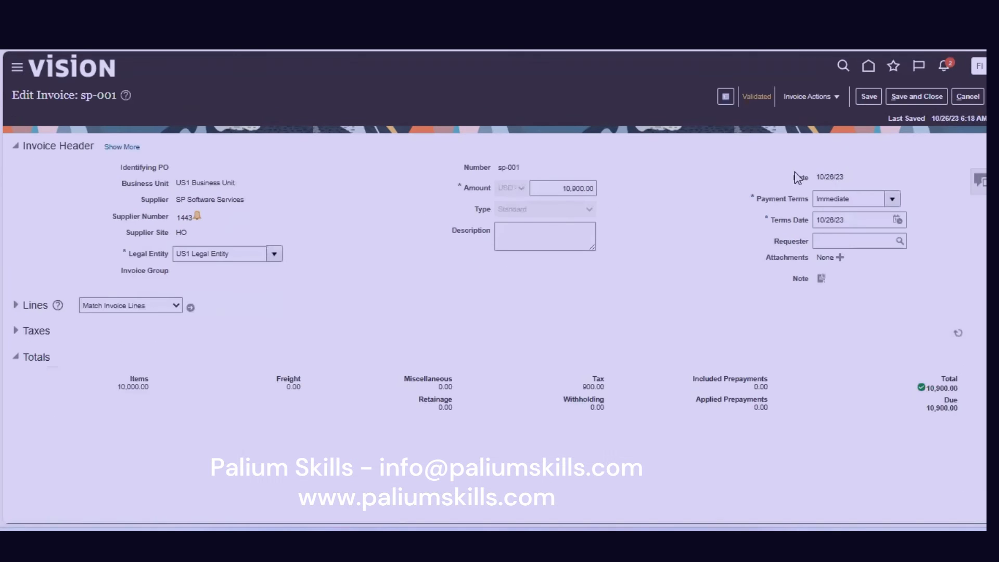
pyautogui.click(826, 98)
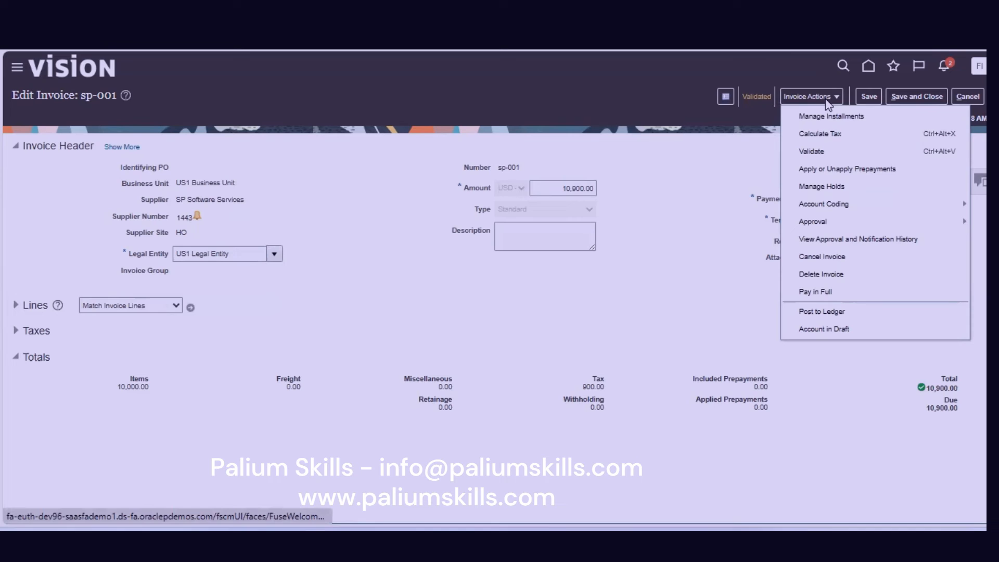
pyautogui.click(839, 169)
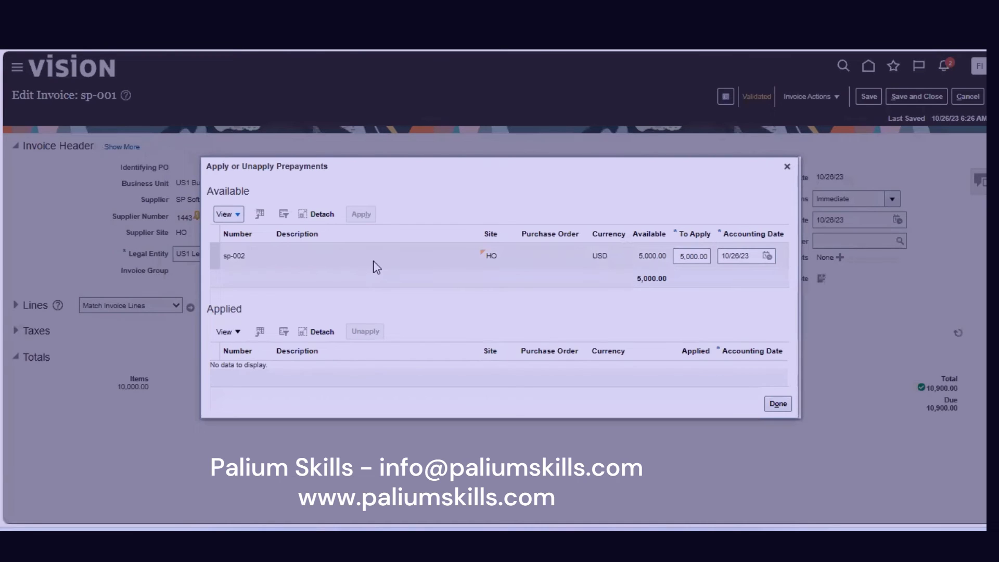
# Apply prepayment sp-002 to invoice sp-001, dropping the due amount to 5,450.00.
pyautogui.click(377, 267)
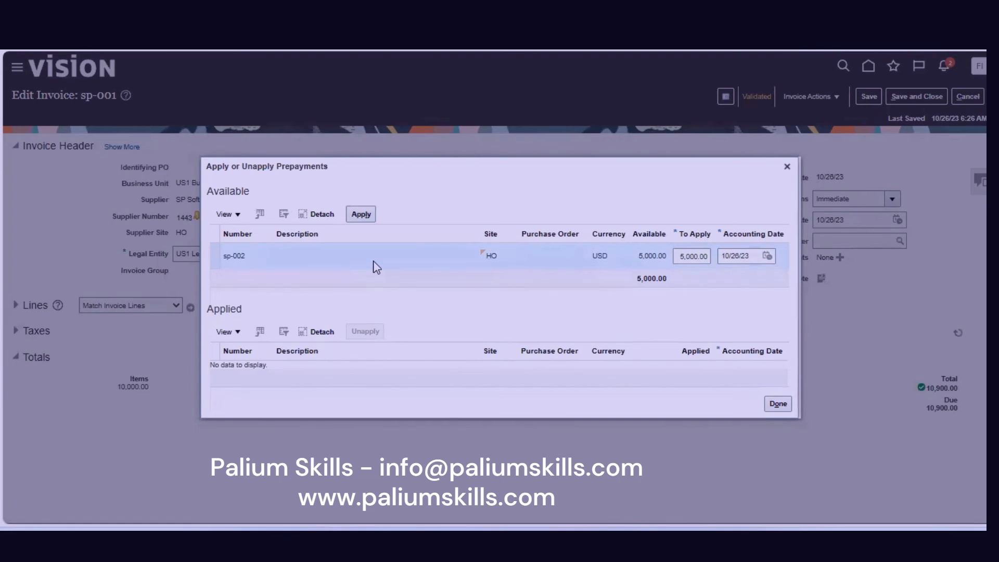
pyautogui.click(362, 214)
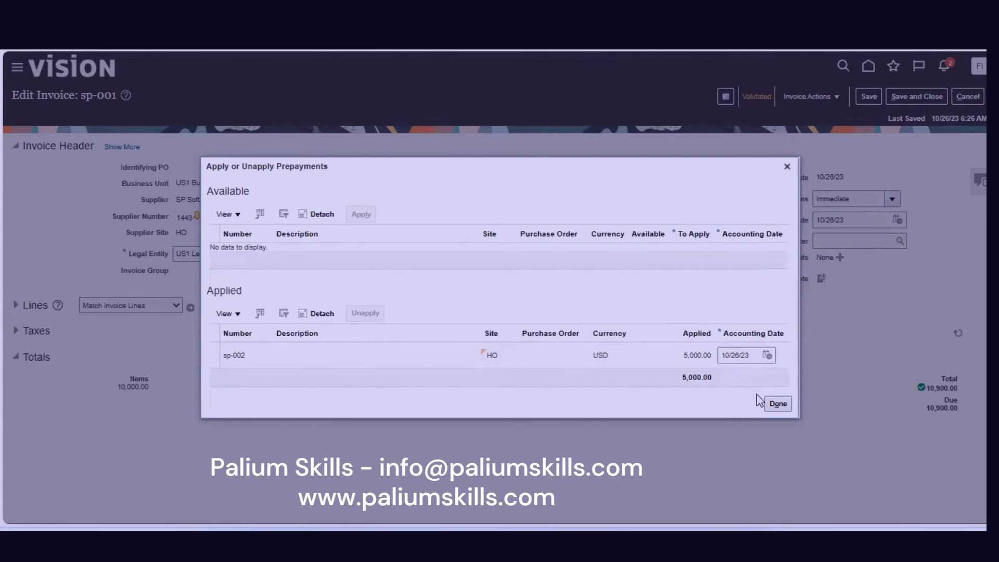
pyautogui.click(777, 404)
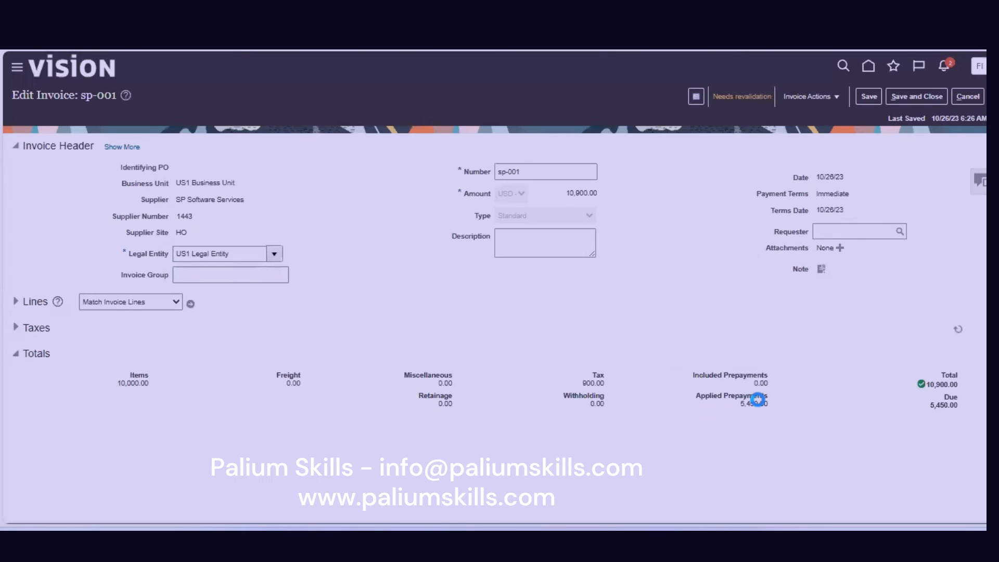
# Highlight the Applied Prepayments and Due amounts of 5,450.00, then save and close invoice sp-001.
pyautogui.doubleClick(943, 407)
pyautogui.click(864, 439)
pyautogui.moveTo(739, 404); pyautogui.dragTo(780, 409)
pyautogui.moveTo(930, 405); pyautogui.dragTo(963, 410)
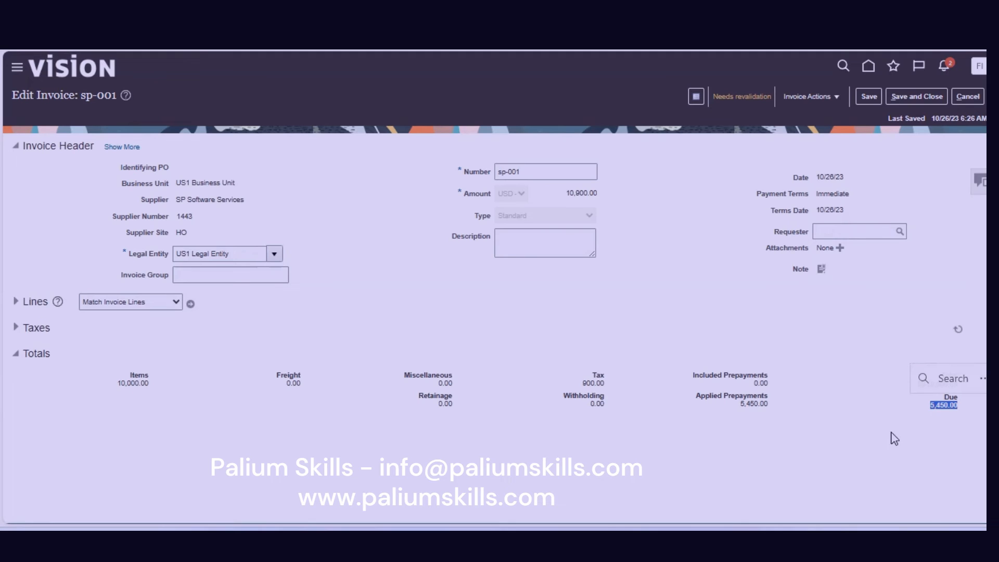
pyautogui.click(748, 198)
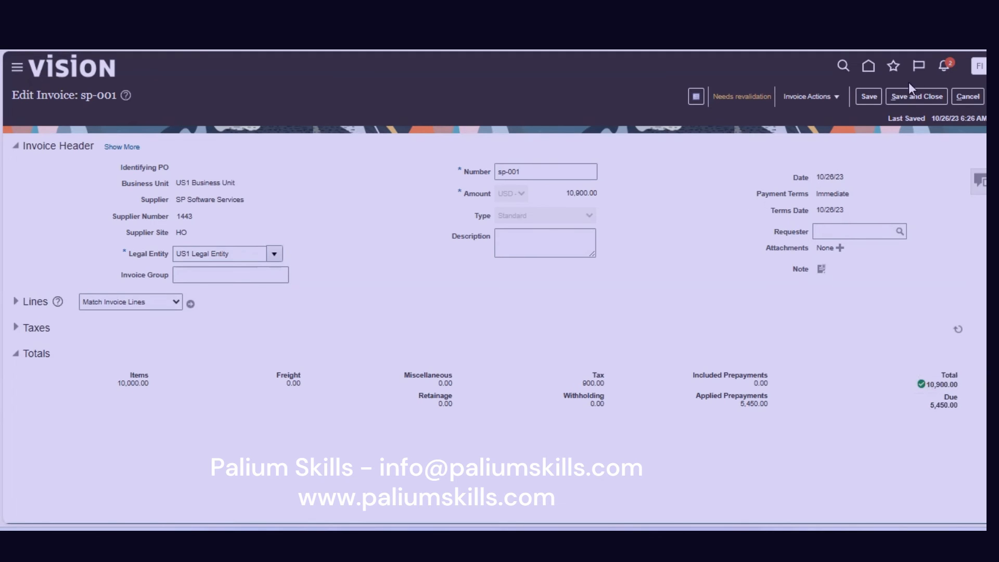
pyautogui.click(925, 99)
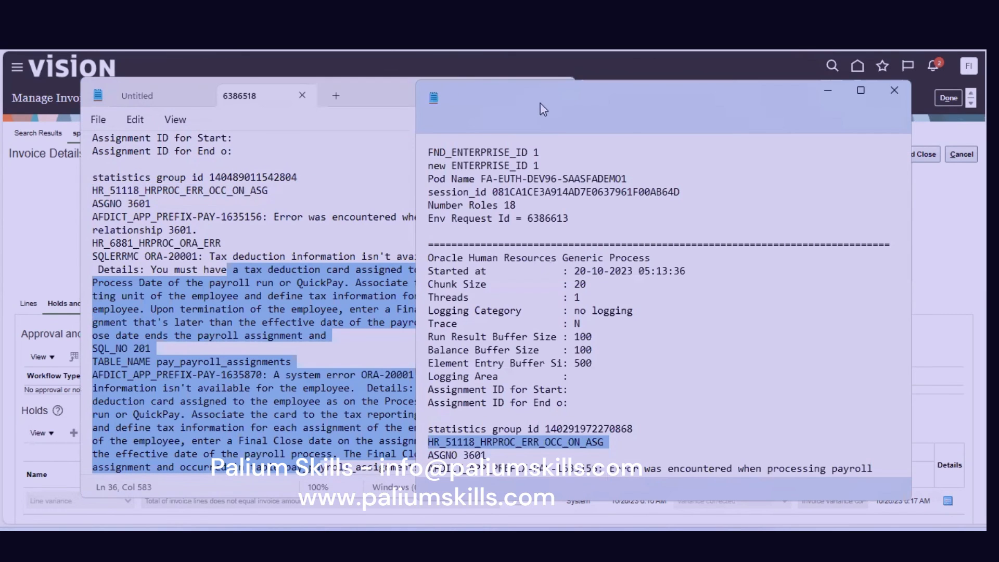
# In a new Notepad tab, list numbered steps: create a supplier, enter an address, profile approval, site assignment.
pyautogui.click(609, 99)
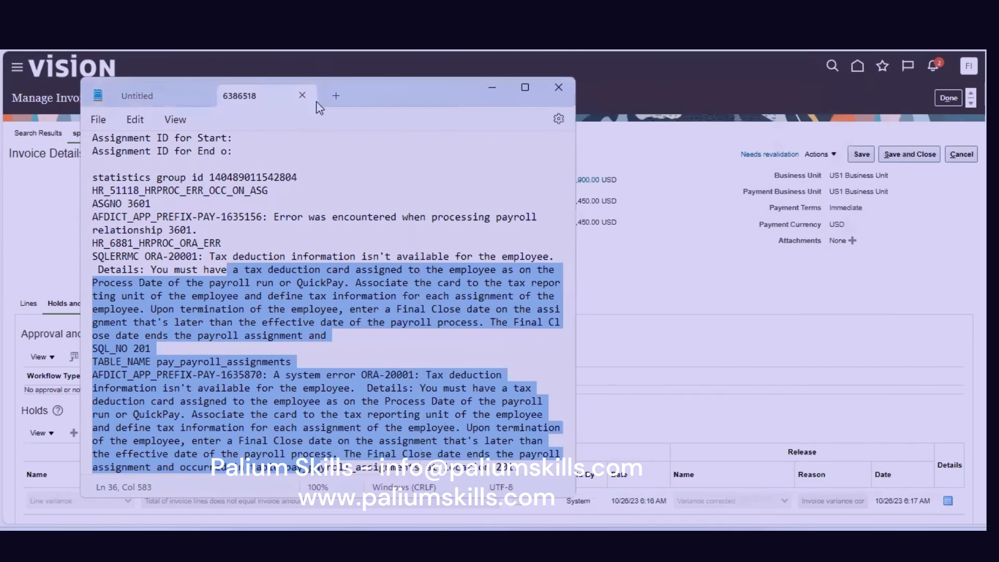
pyautogui.click(333, 95)
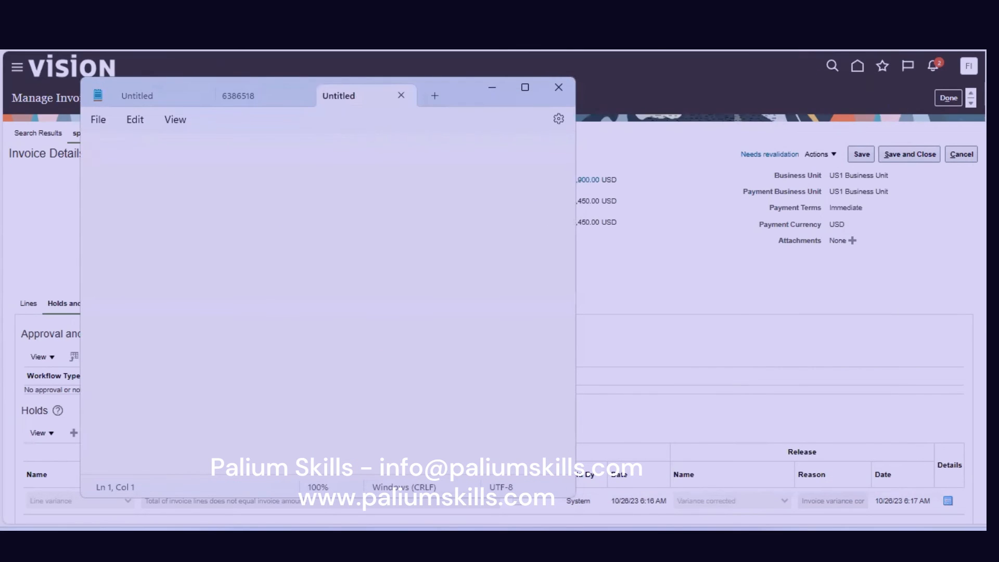
pyautogui.write('1. Create a Supplier')
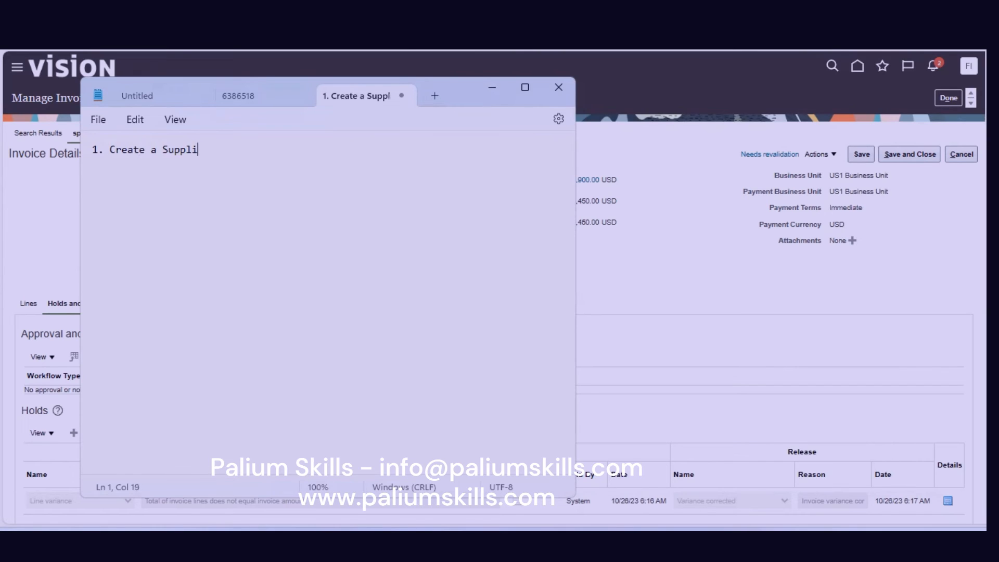
pyautogui.press('Return')
pyautogui.write('2. Add')
pyautogui.write(' a')
pyautogui.press('BackSpace')
pyautogui.press('BackSpace')
pyautogui.press('BackSpace')
pyautogui.press('BackSpace')
pyautogui.press('BackSpace')
pyautogui.write('Enter a address ')
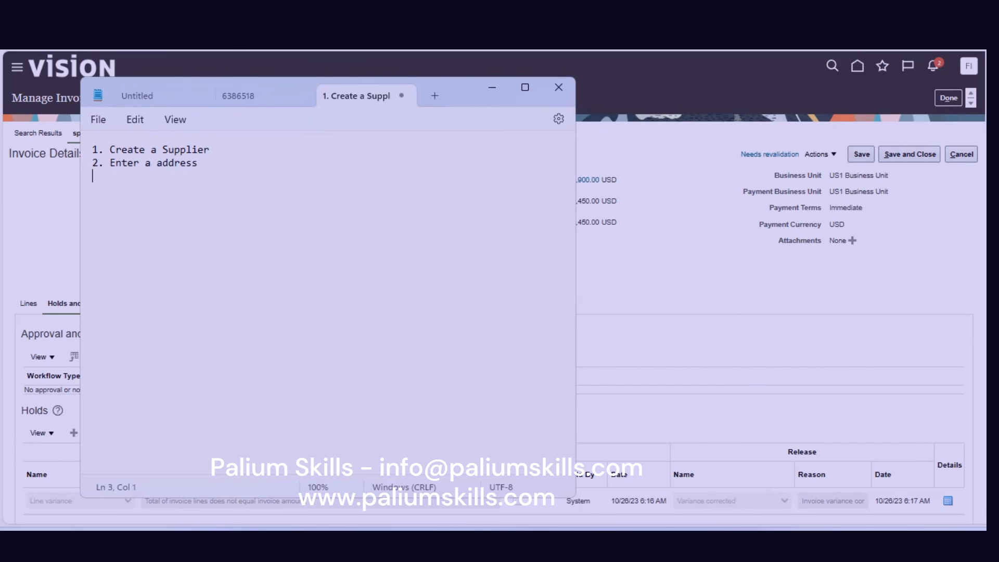
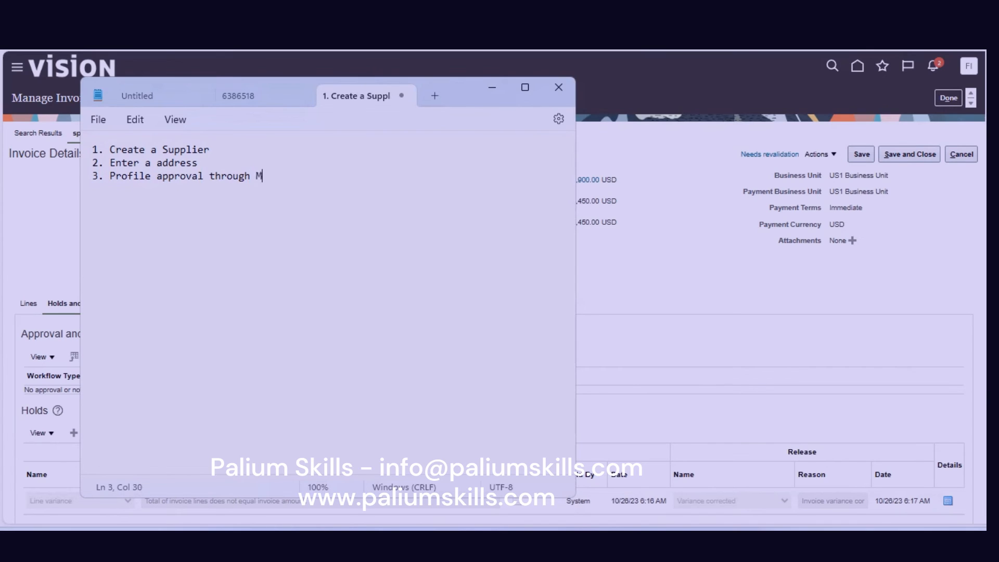
pyautogui.write(' userid ')
pyautogui.write('4. ')
pyautogui.write('Ent')
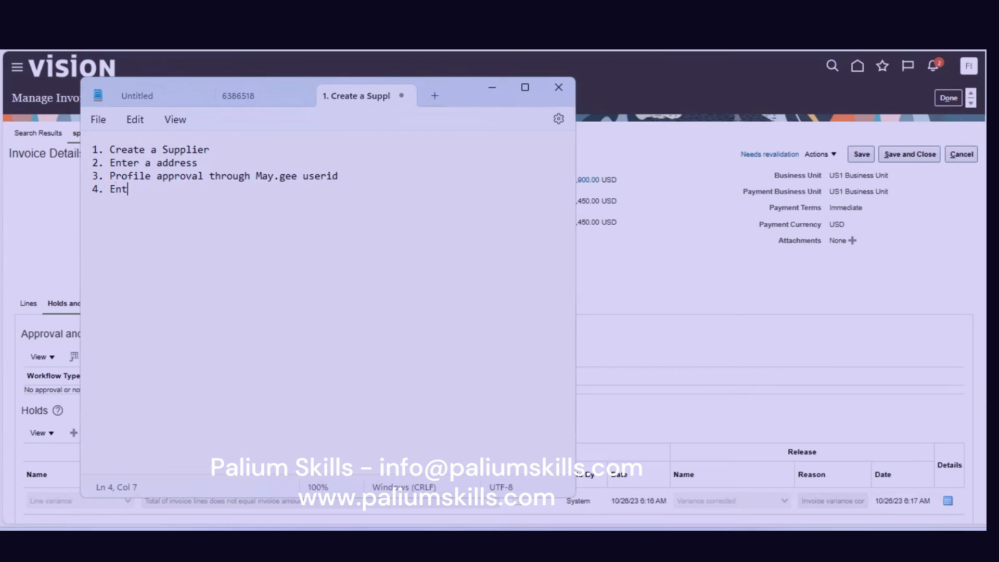
pyautogui.write('er a Site with s')
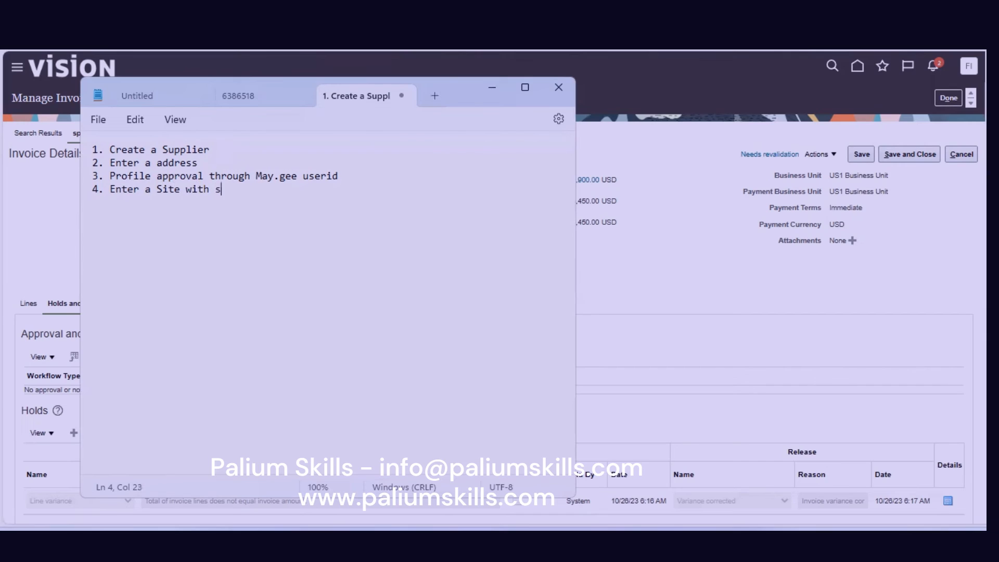
pyautogui.write('ite assignment')
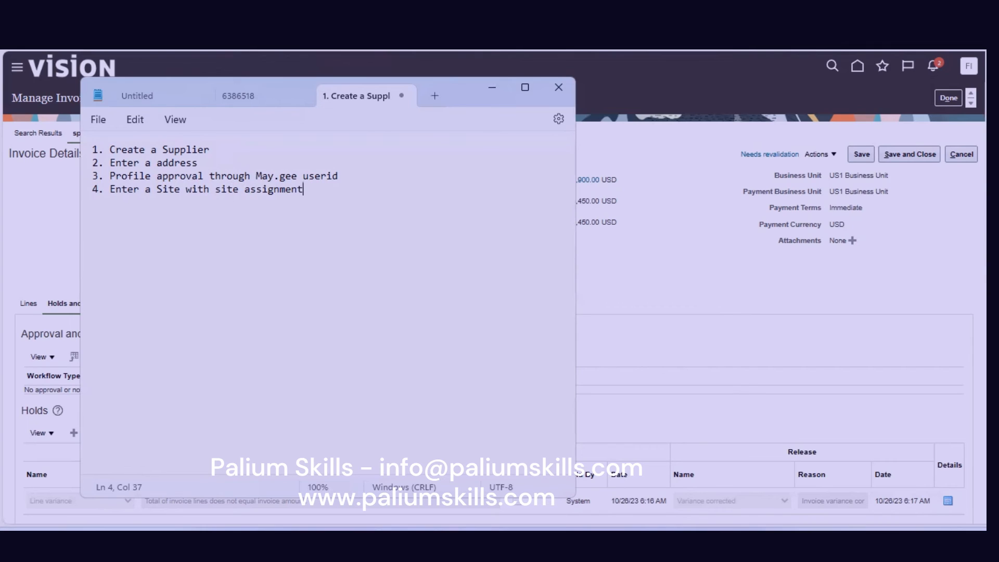
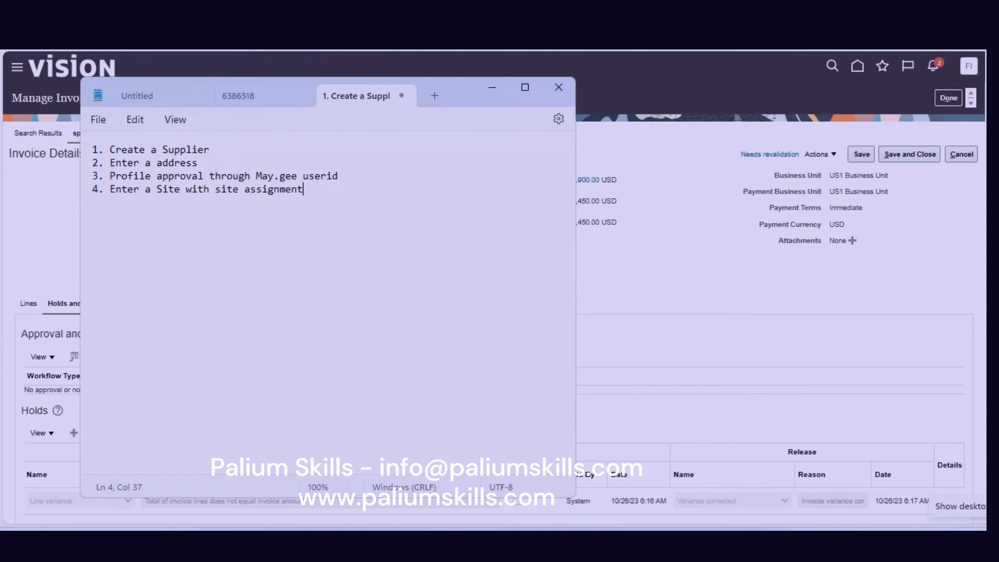
# Type an INVOICES heading with step 1, 'Enter a Standard Invoice with Header, Lines & Distribution (Accounting)', and step 2, 'Validate the Invoice'.
pyautogui.press('Return')
pyautogui.write('5.')
pyautogui.press('BackSpace')
pyautogui.press('BackSpace')
pyautogui.write('INV')
pyautogui.write('OICES')
pyautogui.write('1. Ent')
pyautogui.write('er a ')
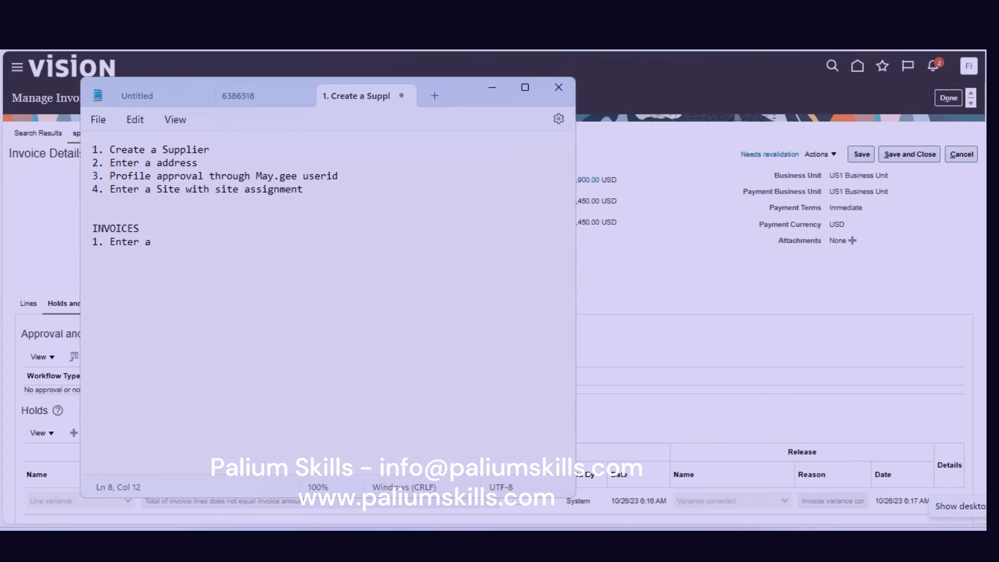
pyautogui.write('Standar d Invoi')
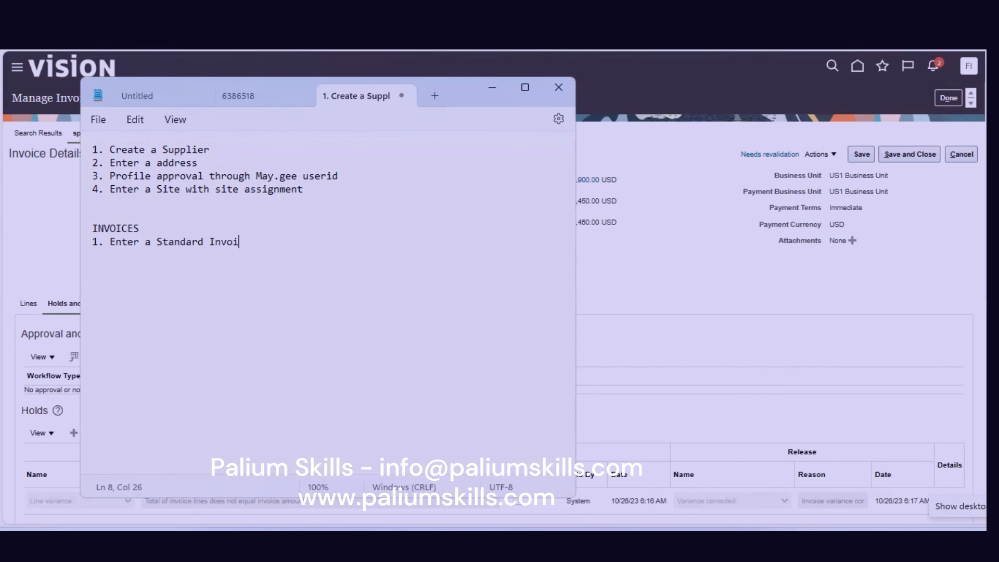
pyautogui.write('ce -')
pyautogui.press('BackSpace')
pyautogui.press('BackSpace')
pyautogui.write('with Header, Lines')
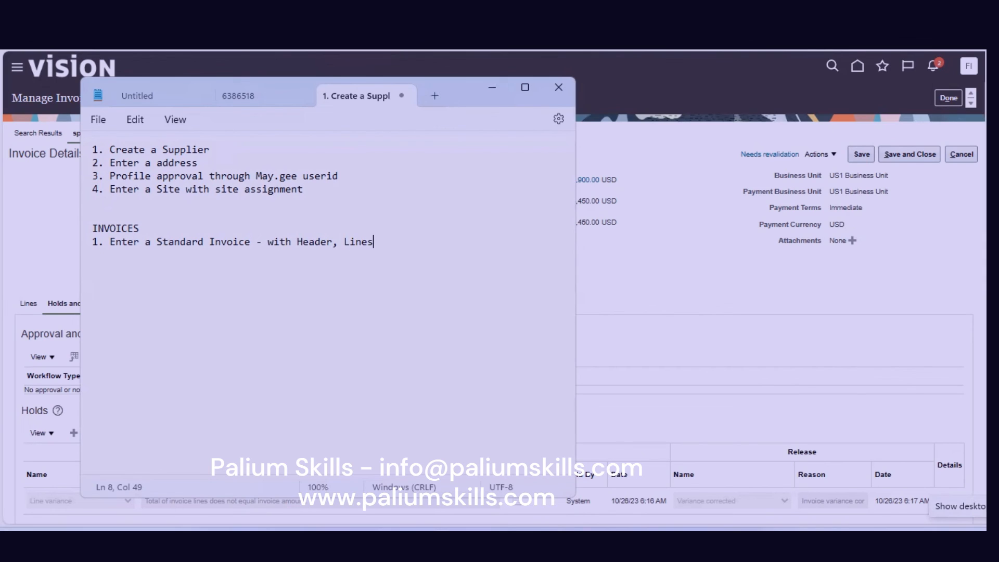
pyautogui.write(' & Distribution (A')
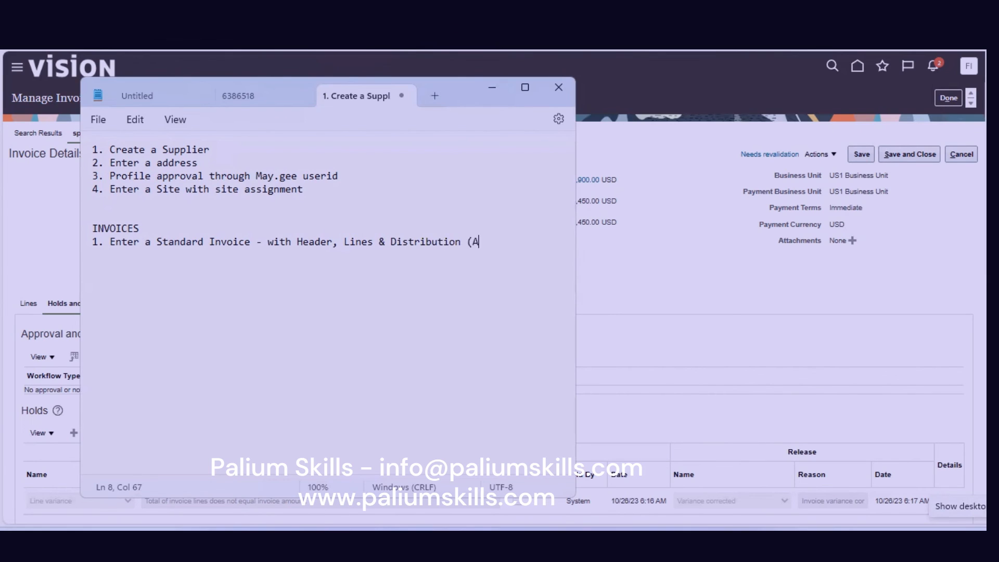
pyautogui.write('ccounting) ')
pyautogui.write('2.')
pyautogui.write(' Validat')
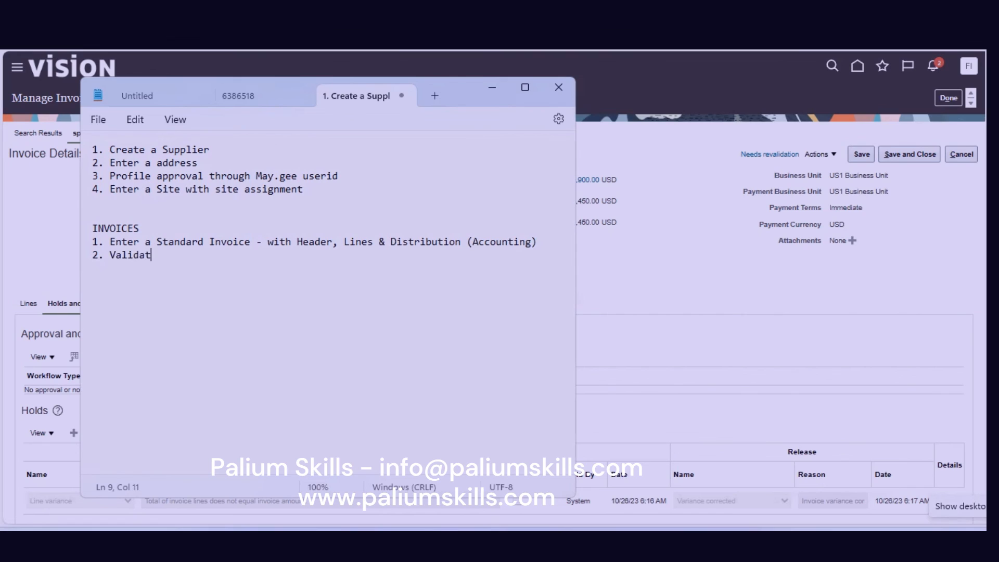
pyautogui.write('e the Invoice')
# Add step 3, 'Transfer & Post to GL', and step 4, 'Go to GL and review the transferred invoice'.
pyautogui.press('Return')
pyautogui.write('3.')
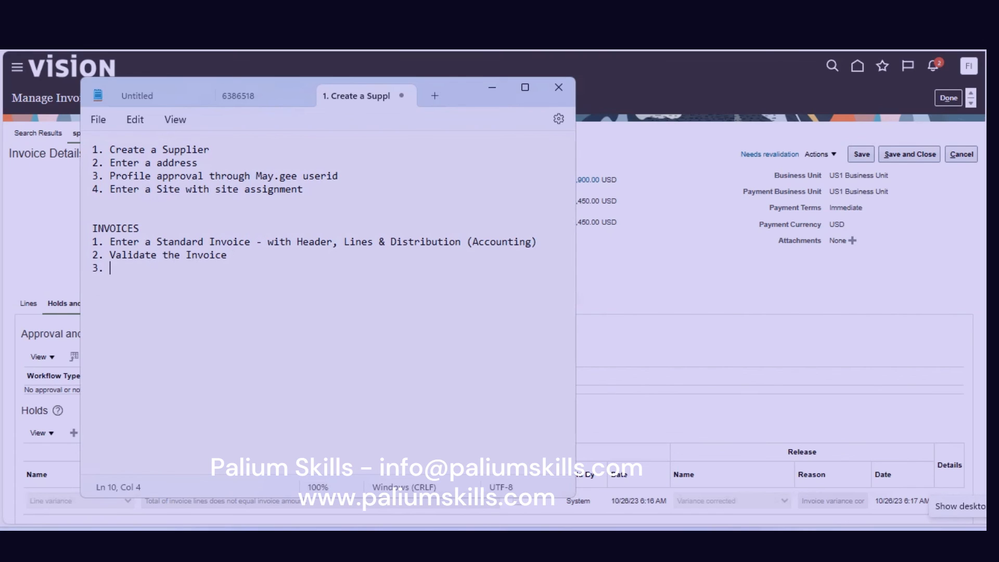
pyautogui.write(' Transfer ')
pyautogui.write('to GL')
pyautogui.press('BackSpace')
pyautogui.press('BackSpace')
pyautogui.press('BackSpace')
pyautogui.press('BackSpace')
pyautogui.press('BackSpace')
pyautogui.write('& Post to GL')
pyautogui.press('Return')
pyautogui.write('4')
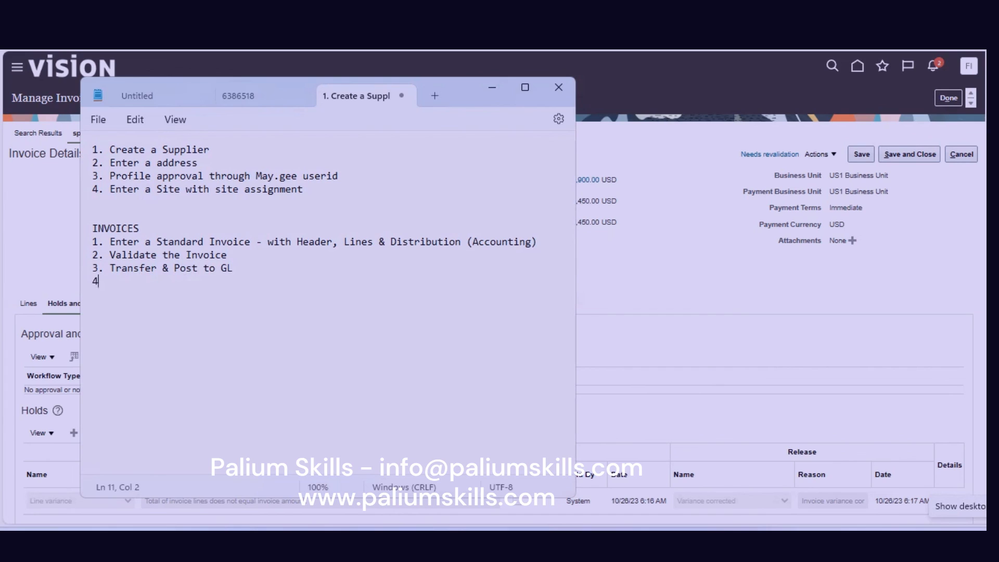
pyautogui.write('. Go to GL and review the ')
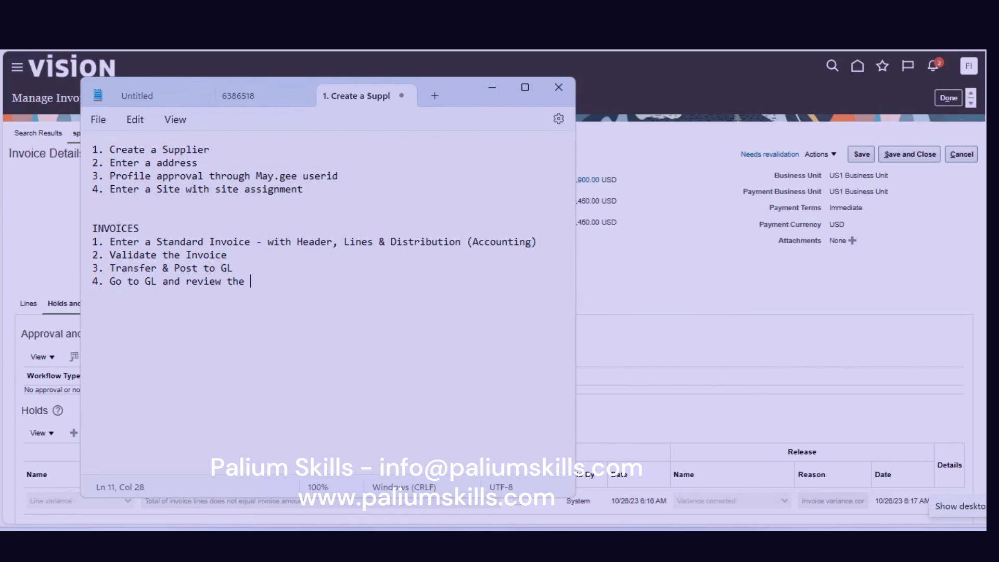
pyautogui.write('transferred invoice')
# Insert a 'Practice1' label on a new line directly under the INVOICES heading.
pyautogui.press('Return')
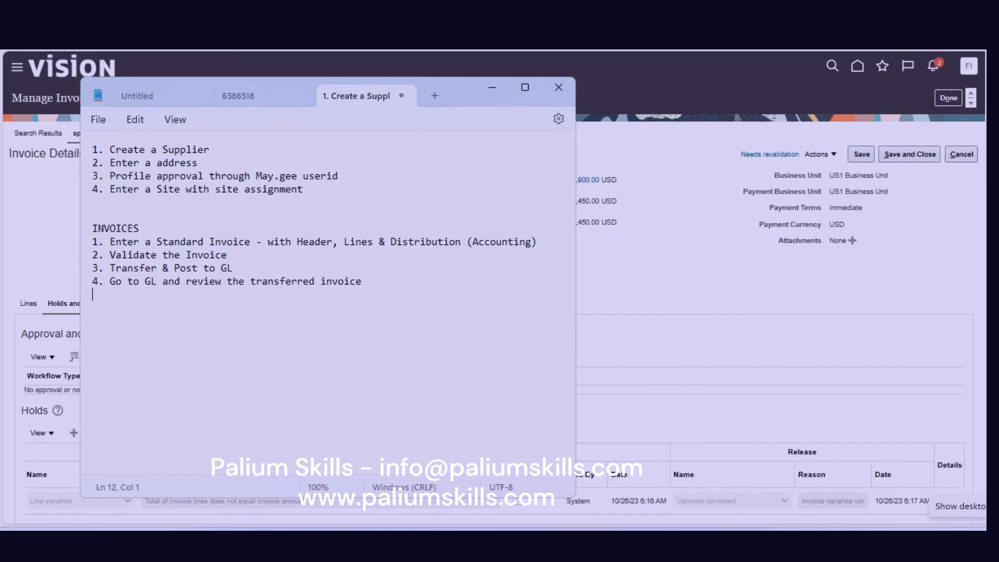
pyautogui.press('Up')
pyautogui.press('Up')
pyautogui.press('Up')
pyautogui.press('Up')
pyautogui.press('Return')
pyautogui.press('Up')
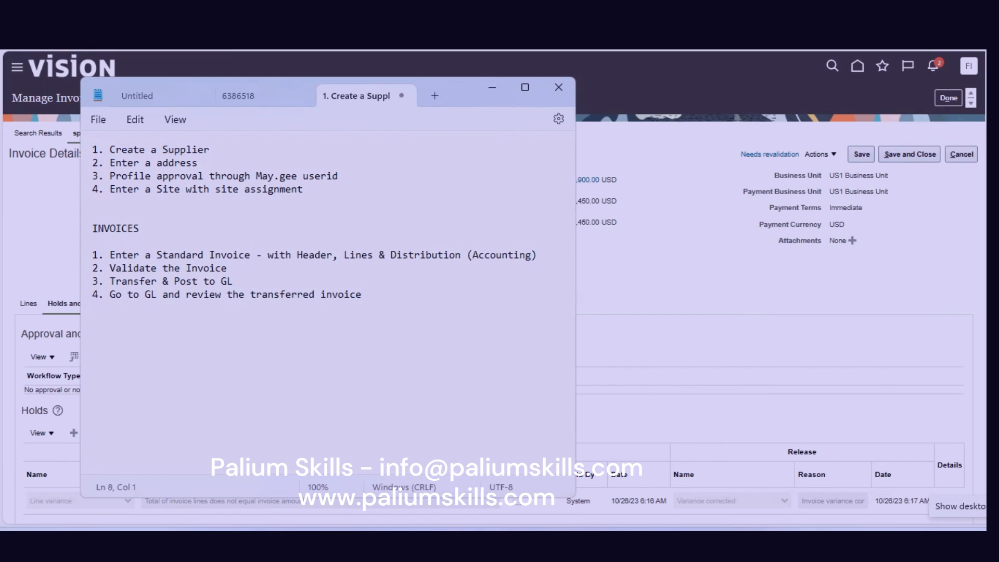
pyautogui.write('Practice1')
# Add a Practice2 label and step 1, 'Enter a Prepayment invoice with Header, Lines & Distribution', copied from Practice1.
pyautogui.press('Right')
pyautogui.press('Right')
pyautogui.press('Right')
pyautogui.press('Down')
pyautogui.press('Down')
pyautogui.press('Down')
pyautogui.press('Down')
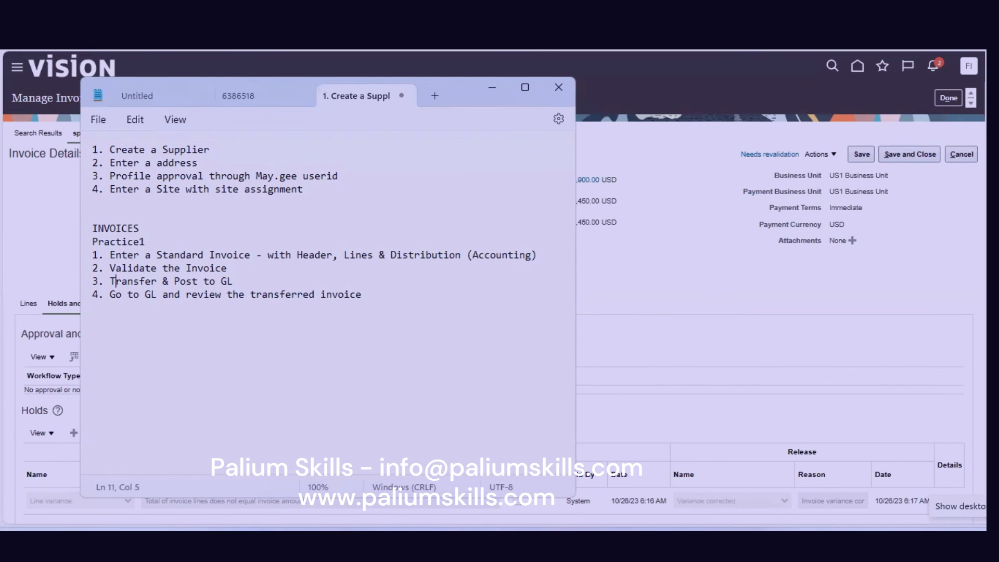
pyautogui.press('Return')
pyautogui.write('Practice2')
pyautogui.press('Return')
pyautogui.write('1')
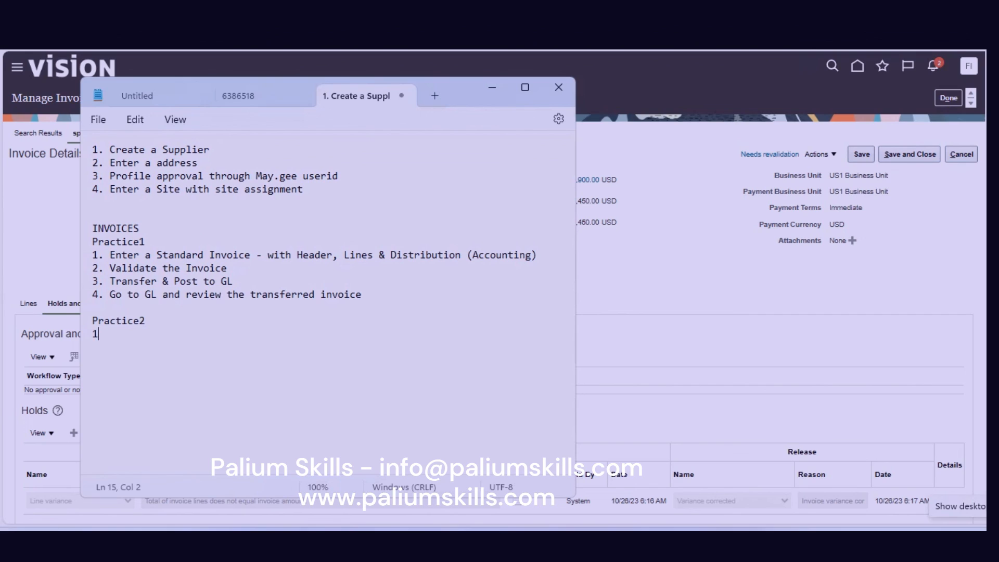
pyautogui.write('. Enter a Prepay')
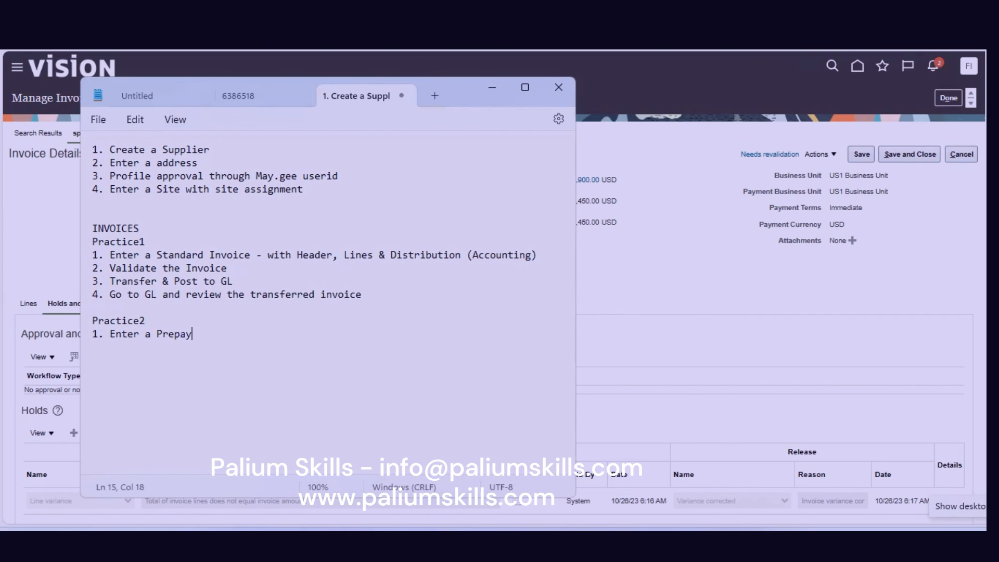
pyautogui.write('ment invoice with')
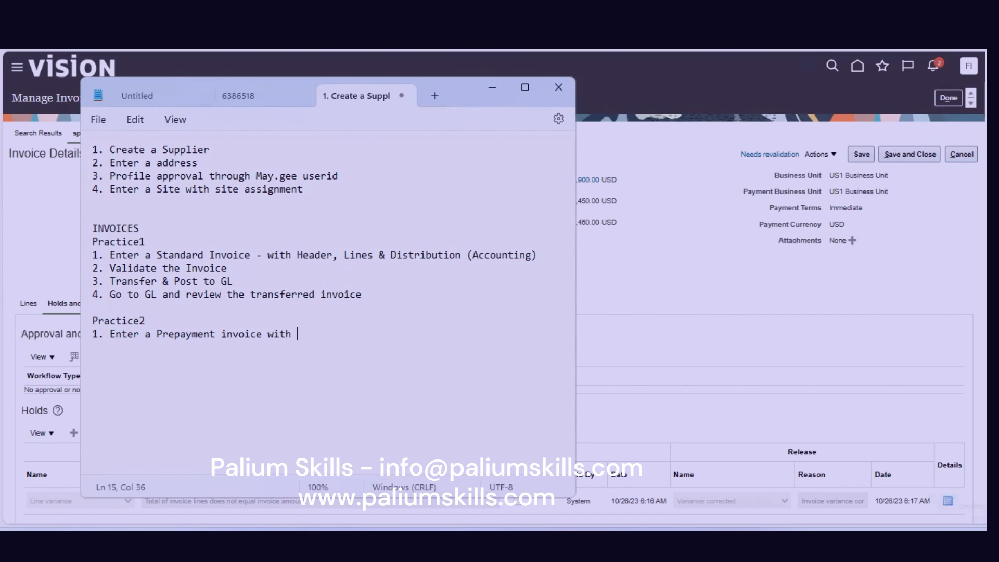
pyautogui.moveTo(298, 256); pyautogui.dragTo(464, 256)
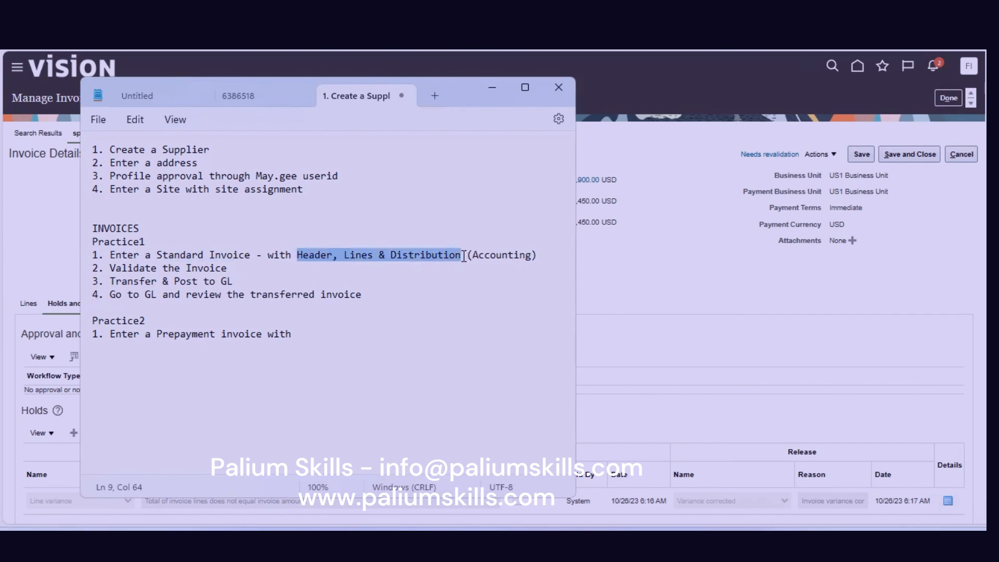
pyautogui.hotkey('ctrl', 'c')
pyautogui.click(349, 334)
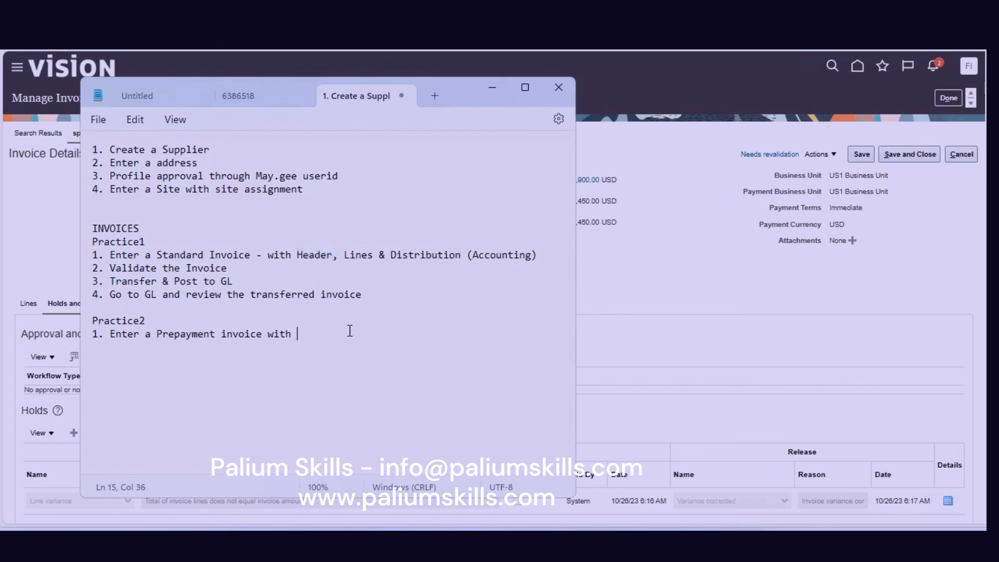
pyautogui.hotkey('ctrl', 'v')
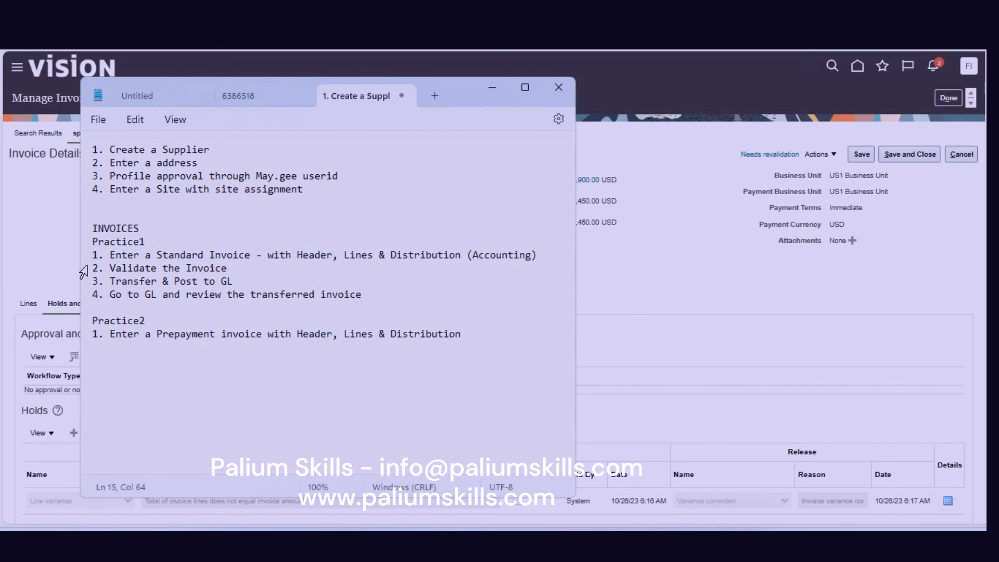
# Reuse 'Validate the Invoice' from Practice1 as the second Practice2 step.
pyautogui.moveTo(93, 268)
pyautogui.mouseDown()
pyautogui.moveTo(182, 259)
pyautogui.moveTo(237, 268)
pyautogui.mouseUp()
pyautogui.click(172, 351)
pyautogui.click(516, 334)
pyautogui.press('Return')
pyautogui.hotkey('ctrl', 'v')
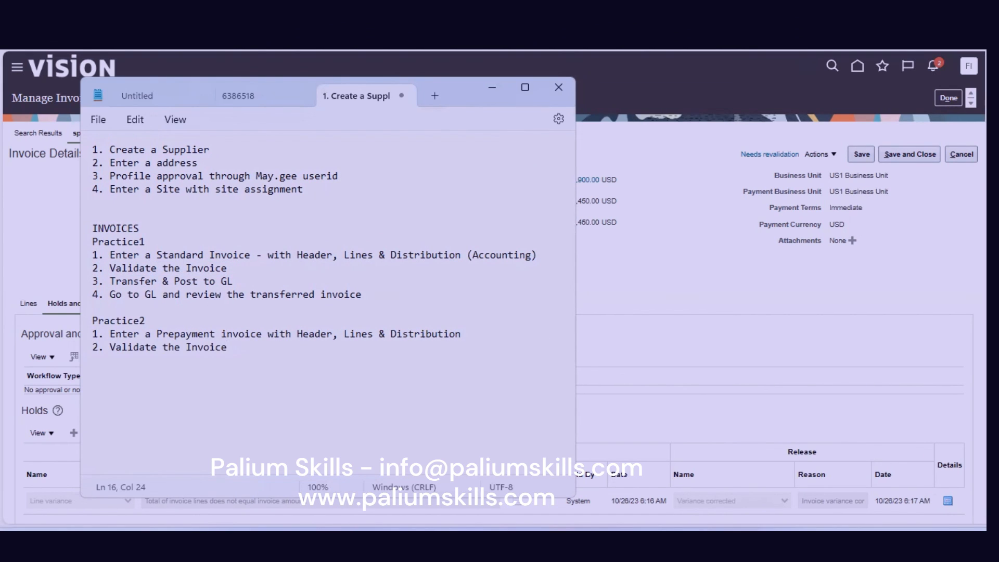
# Add step 3, 'Pay In full', and step 4, 'Search for the Standard Invoice entered above'.
pyautogui.press('Return')
pyautogui.write('3. Pay In f')
pyautogui.press('BackSpace')
pyautogui.write('full ')
pyautogui.write('4.')
pyautogui.write(' A')
pyautogui.press('BackSpace')
pyautogui.press('BackSpace')
pyautogui.write('Search')
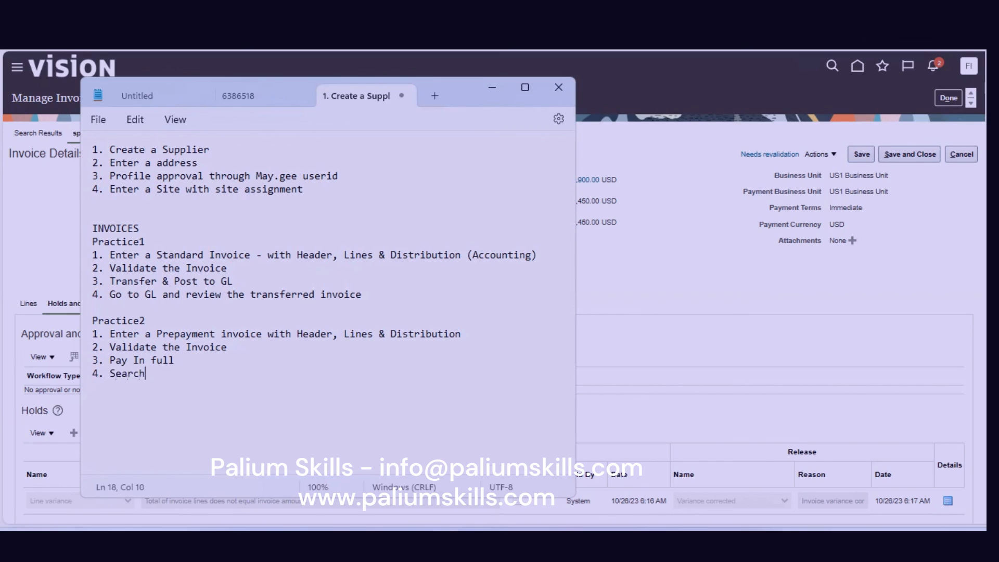
pyautogui.write(' for the Standard Inv')
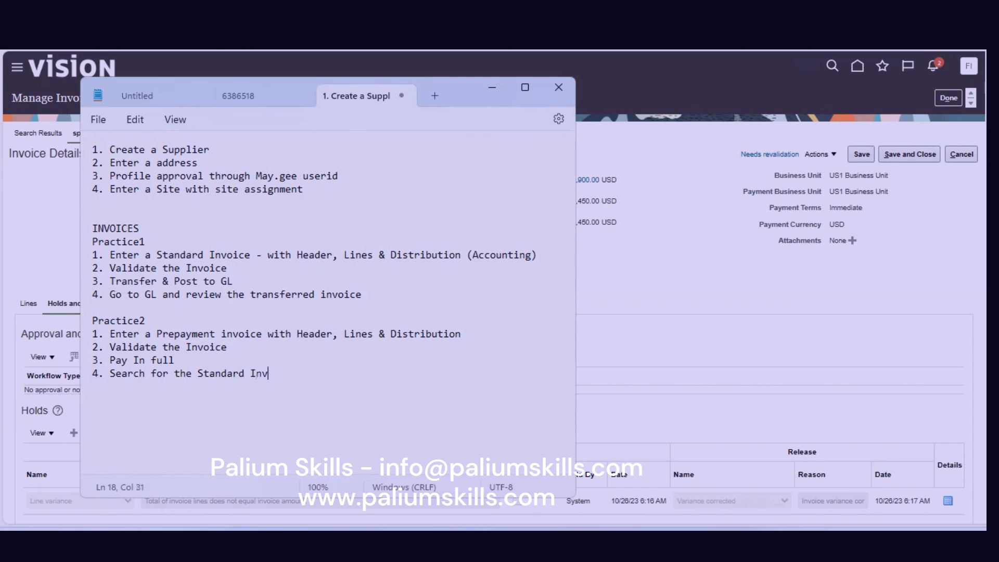
pyautogui.write('oice entered above')
# Add step 5: 'Apply the Prepayment Invoice to the Standard Invoice to reduce o/s on the invoice'.
pyautogui.press('Return')
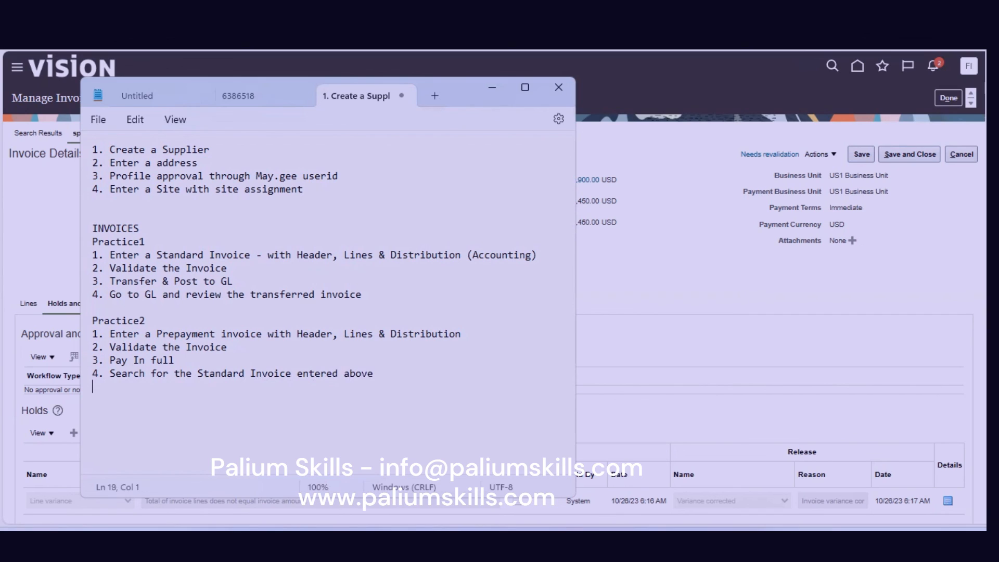
pyautogui.write('4')
pyautogui.press('BackSpace')
pyautogui.write('5. Appr')
pyautogui.press('BackSpace')
pyautogui.press('BackSpace')
pyautogui.write('ply the Prepayment ')
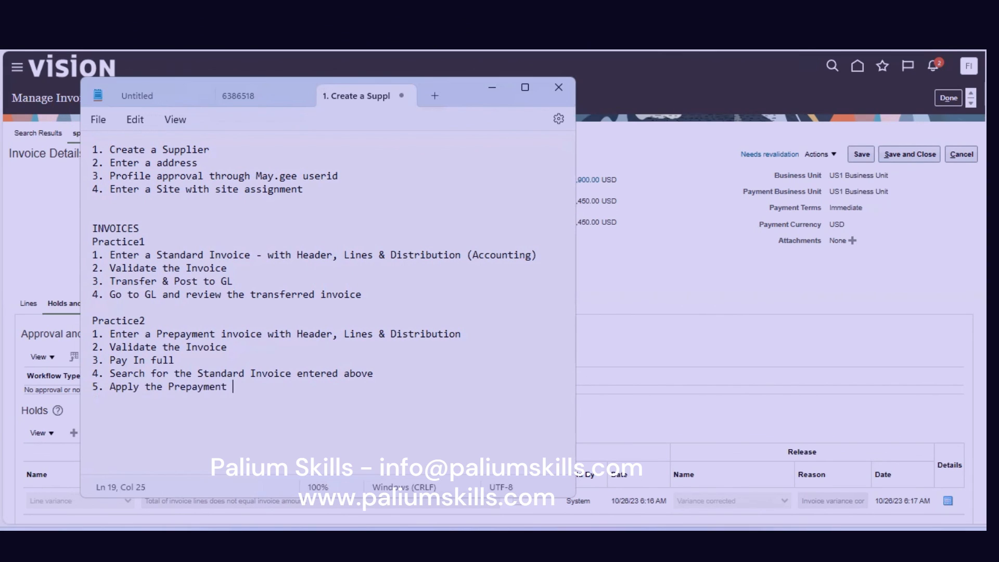
pyautogui.write('Invco')
pyautogui.press('BackSpace')
pyautogui.press('BackSpace')
pyautogui.write('oic')
pyautogui.press('BackSpace')
pyautogui.press('BackSpace')
pyautogui.press('BackSpace')
pyautogui.write('oice to the')
pyautogui.write(' GL')
pyautogui.press('BackSpace')
pyautogui.press('BackSpace')
pyautogui.press('BackSpace')
pyautogui.press('BackSpace')
pyautogui.write('e Standard ')
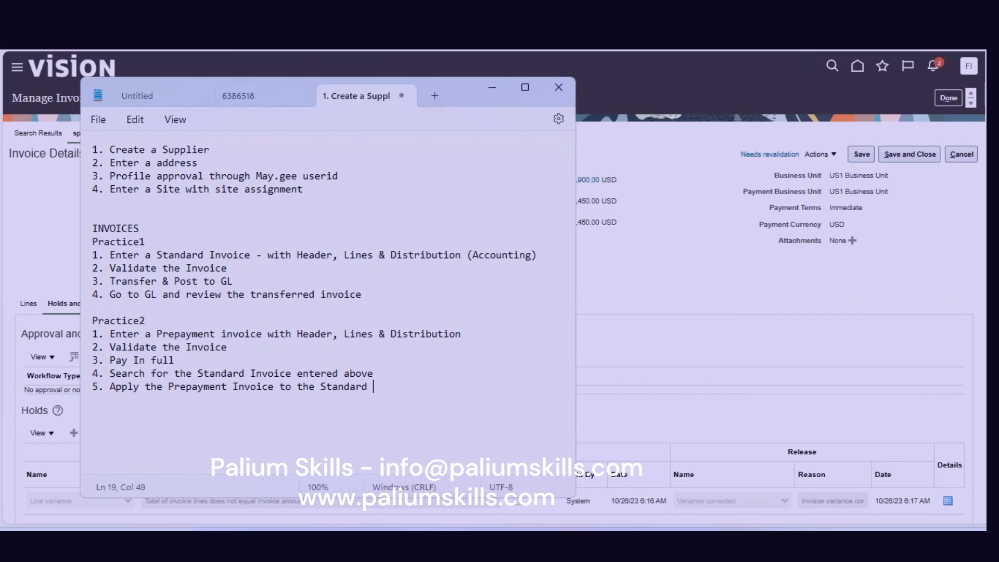
pyautogui.write('Invoice to reduce o/s o')
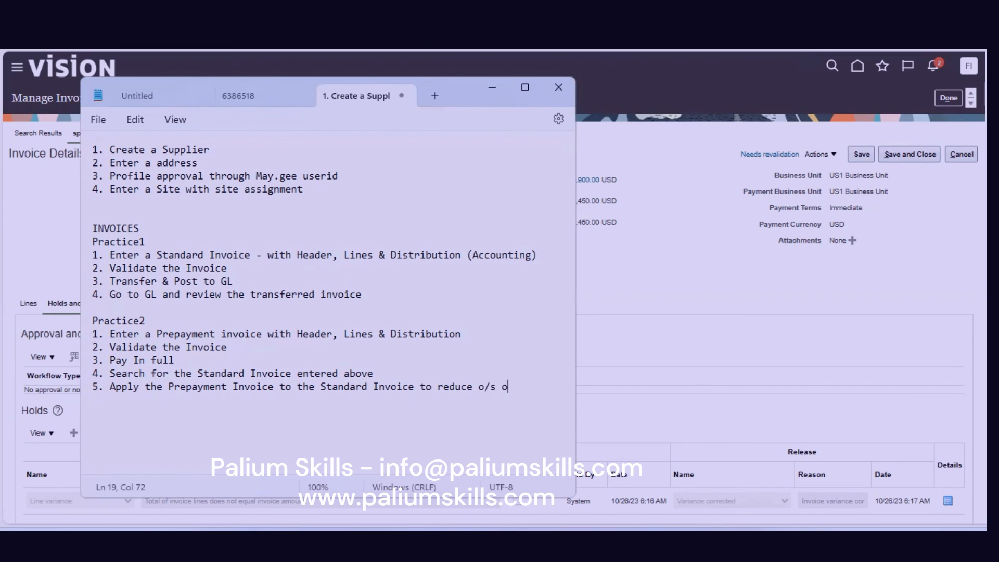
pyautogui.write('n the invoice')
# Add a blank first line above the supplier steps and type the heading 'SUPPLIERS' on it.
pyautogui.click(90, 155)
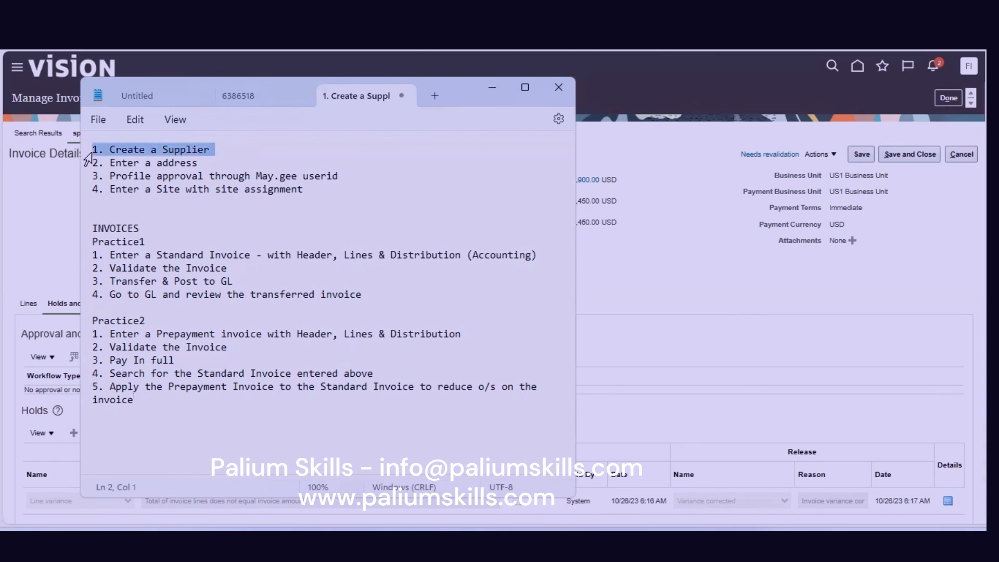
pyautogui.press('Left')
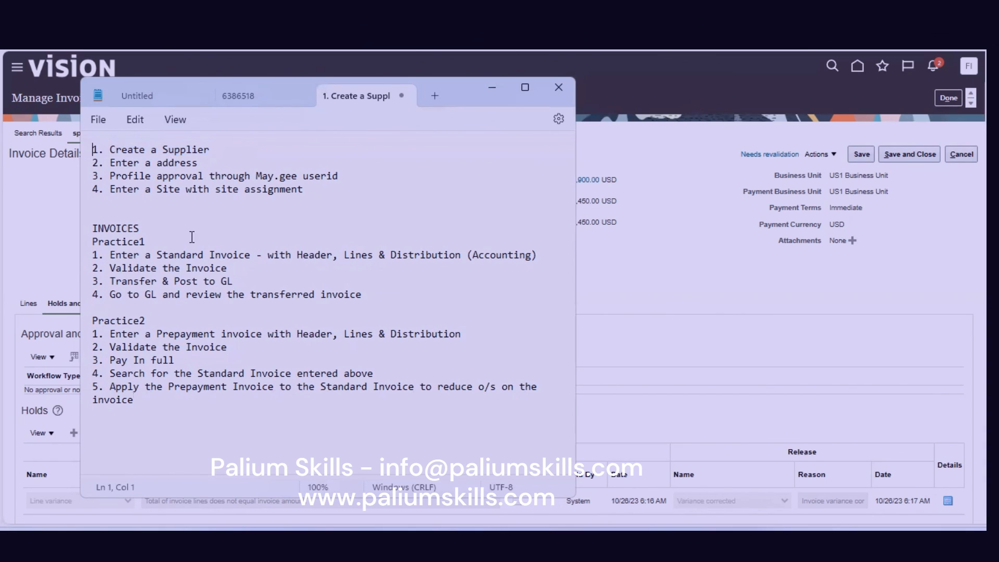
pyautogui.press('Return')
pyautogui.press('Up')
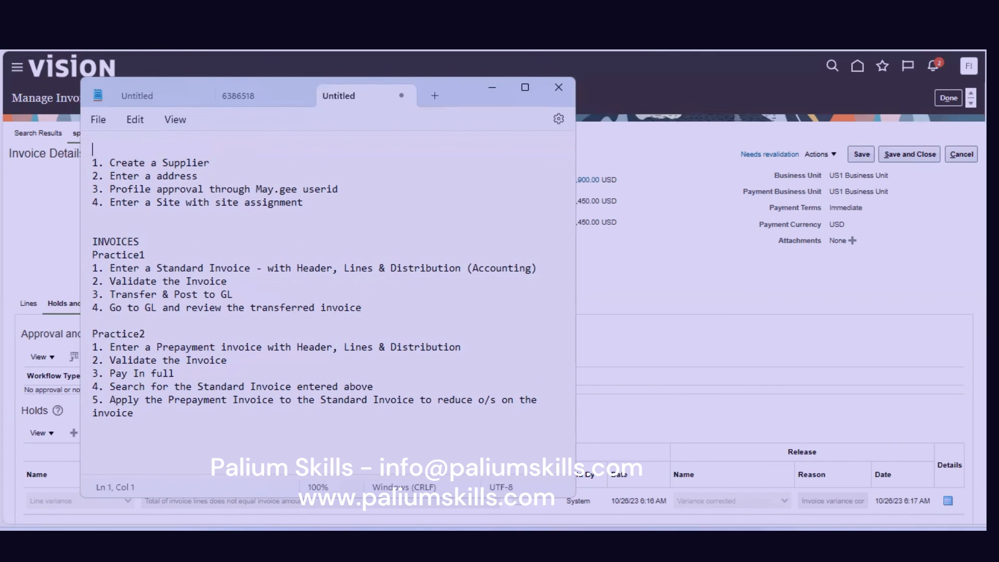
pyautogui.write('SUPPLIERS')
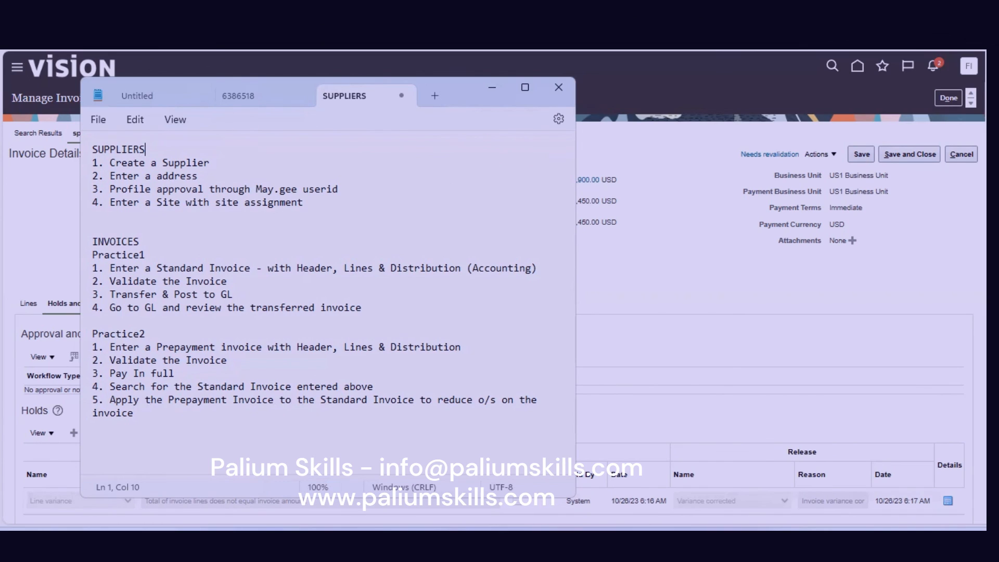
pyautogui.moveTo(315, 530)
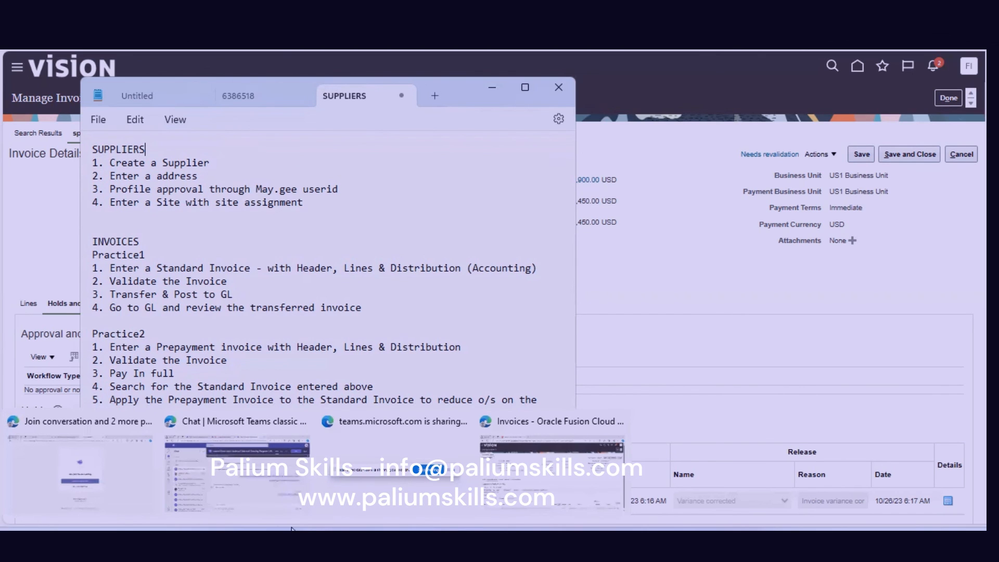